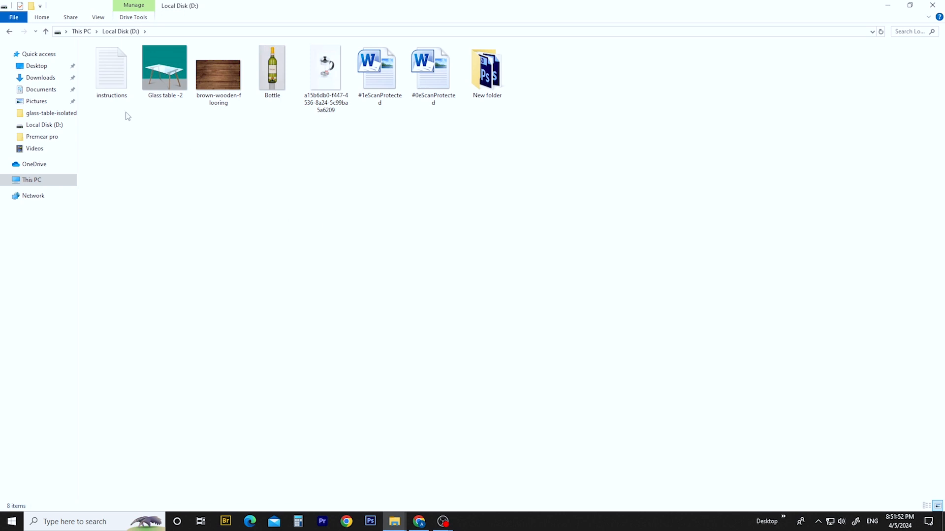
Open the instructions text file on drive D and read its delivery, shadow, transparency, retouching and background colour requirements
double_click(106, 73)
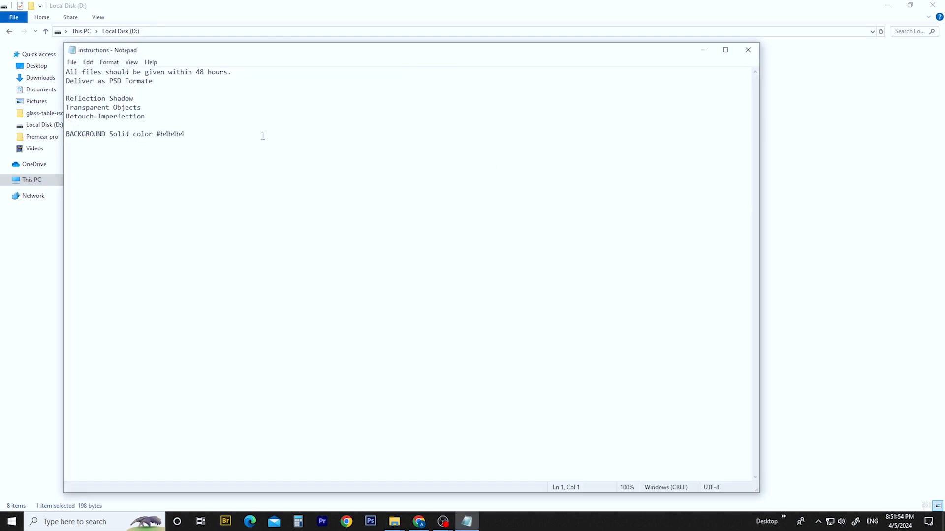
left_click_drag(396, 49, 416, 45)
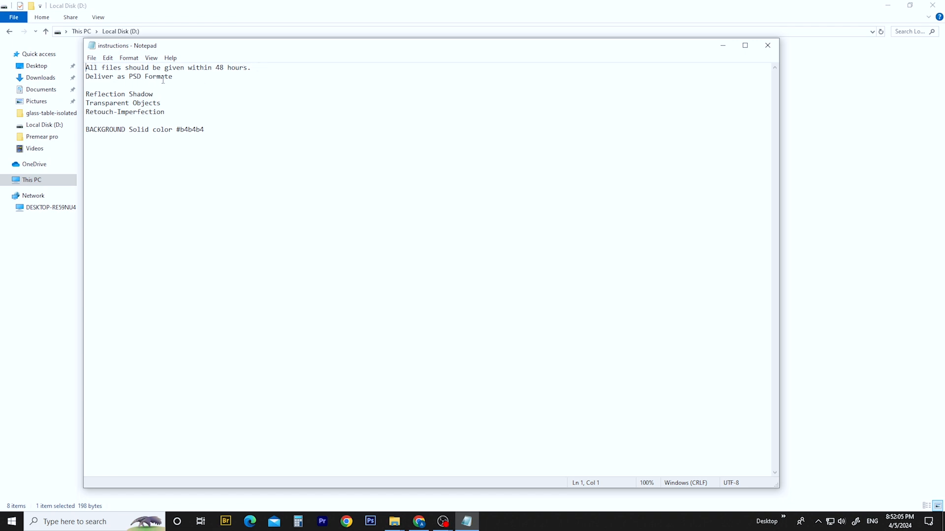
left_click_drag(177, 78, 79, 78)
left_click(195, 92)
left_click_drag(163, 92, 85, 93)
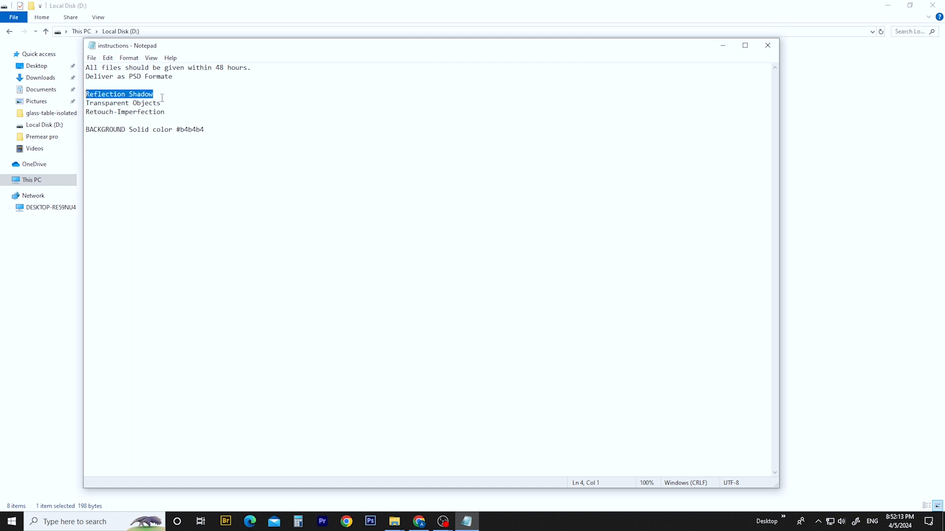
left_click_drag(162, 103, 86, 103)
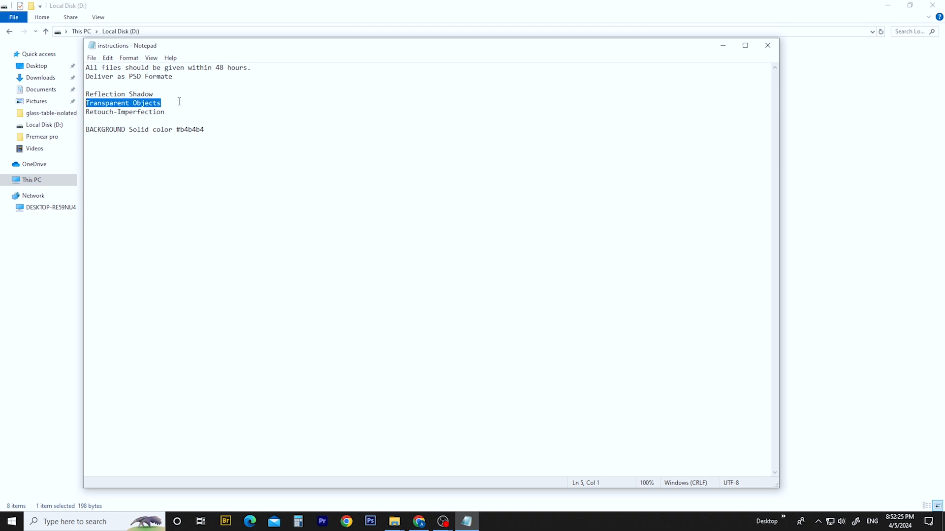
left_click_drag(168, 103, 69, 102)
left_click(187, 114)
key("shift+Home")
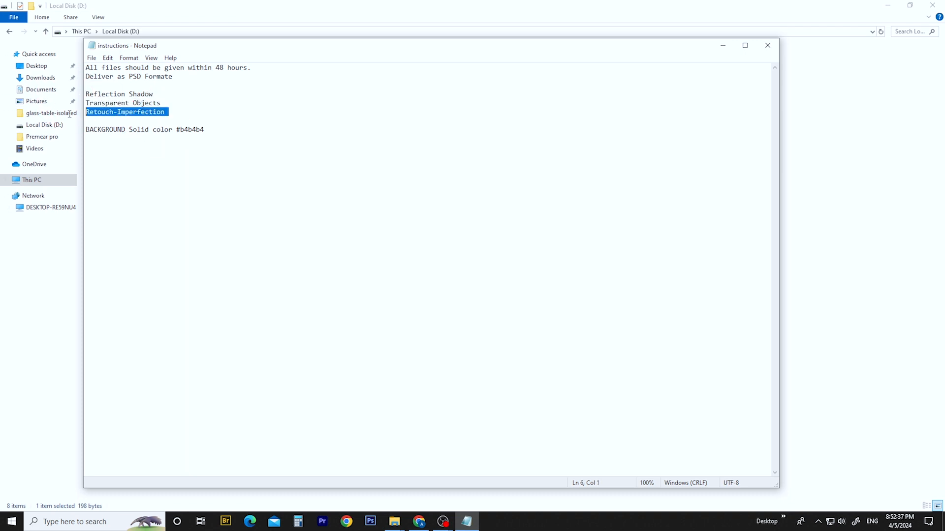
left_click(187, 118)
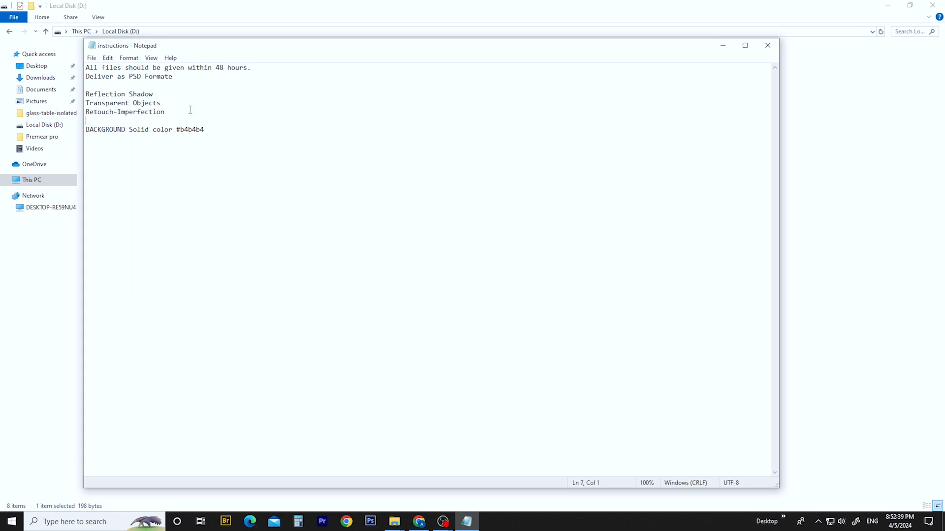
left_click_drag(189, 111, 74, 109)
left_click(195, 109)
mouse_move(217, 129)
left_mouse_down()
mouse_move(101, 112)
mouse_move(112, 130)
mouse_move(88, 60)
left_mouse_up()
left_click(190, 149)
left_click(214, 159)
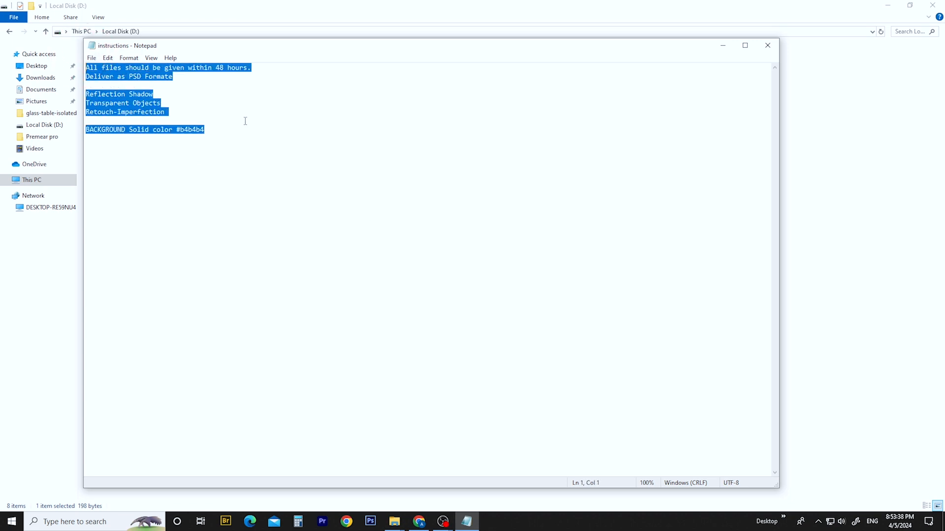
left_click_drag(226, 142, 73, 64)
left_click(237, 170)
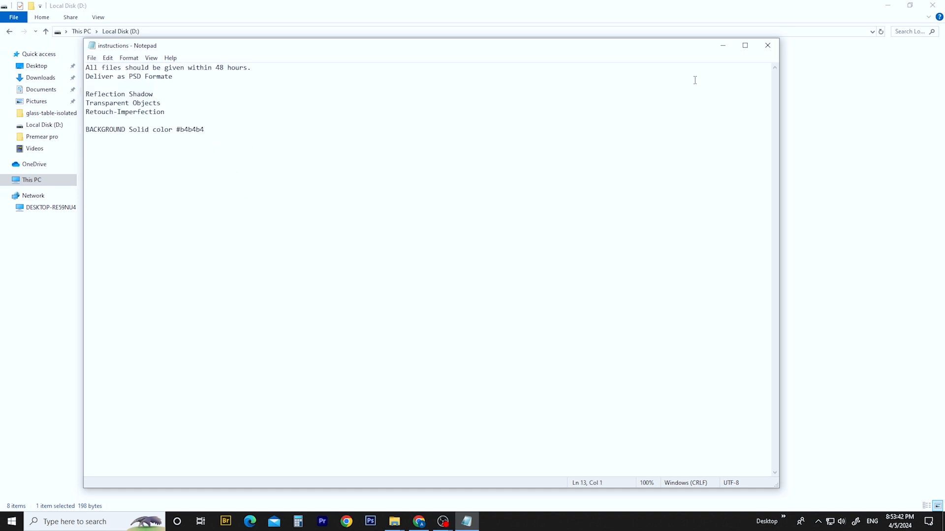
left_click(721, 46)
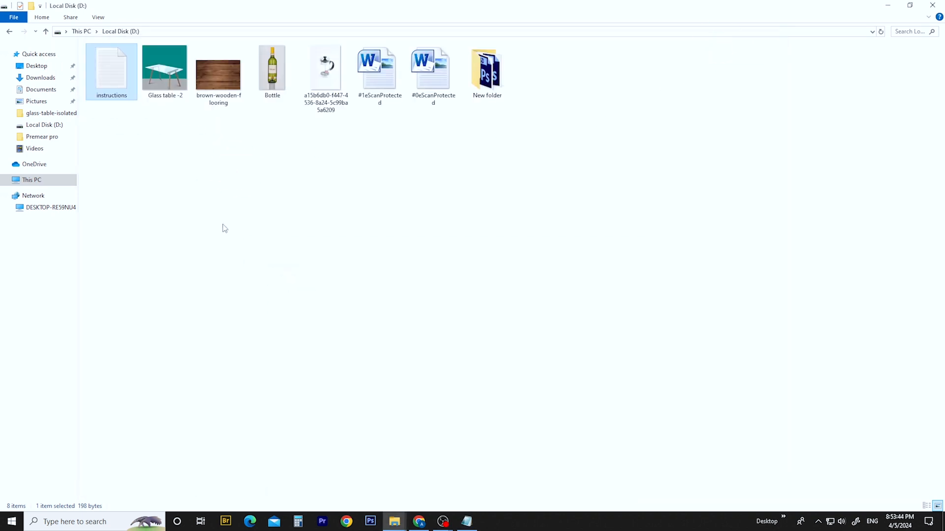
right_click(286, 217)
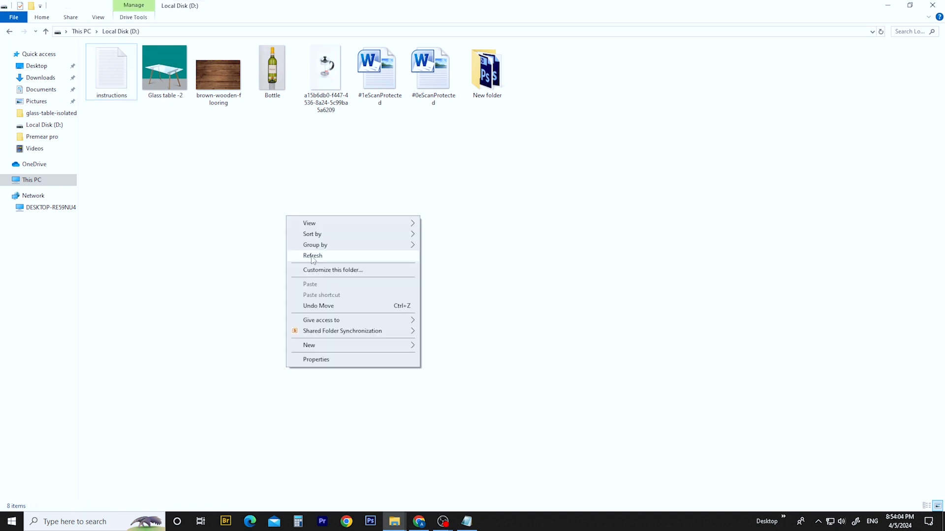
left_click(312, 256)
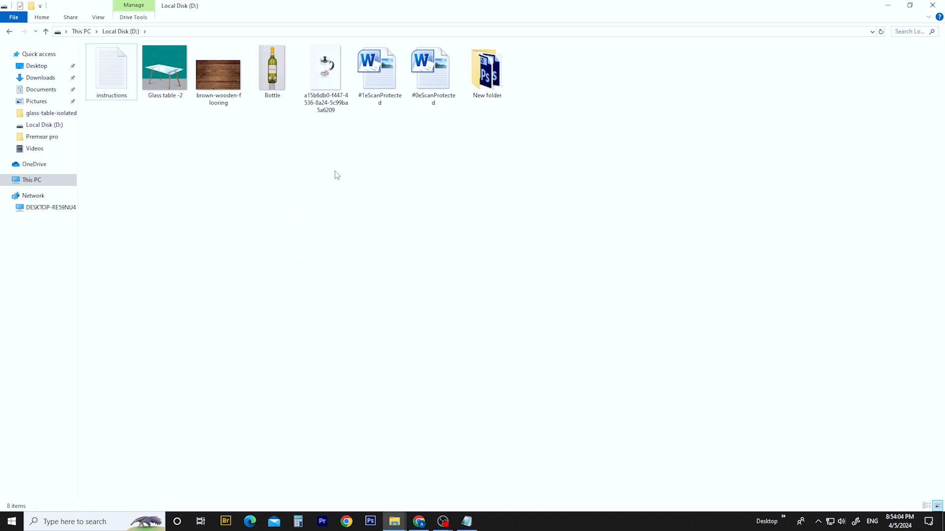
left_click_drag(333, 141, 267, 60)
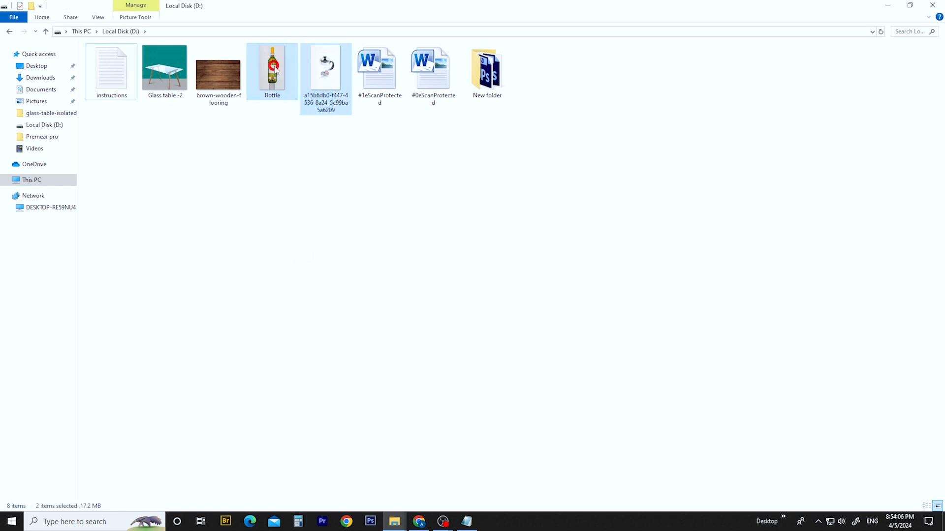
left_click(332, 183)
left_click(277, 77)
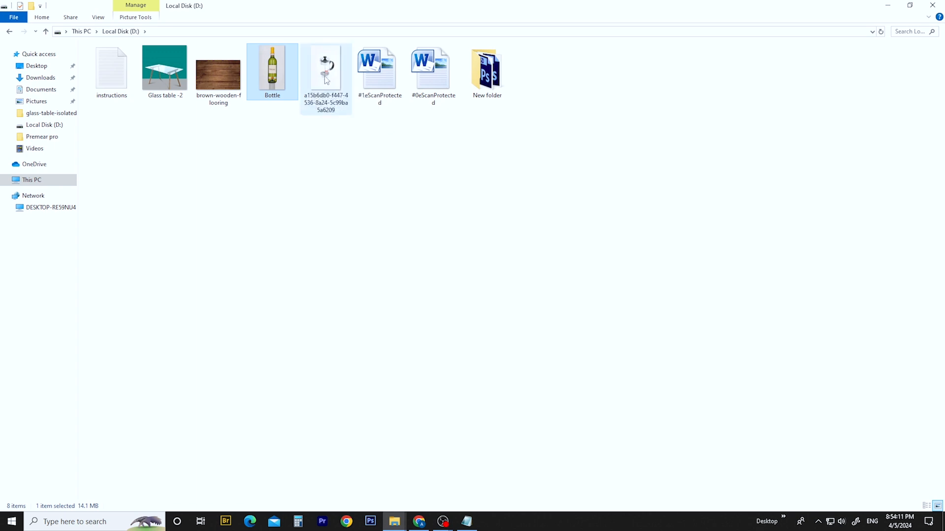
Reopen the instructions file to recheck the Transparent Objects requirement, and minimize it again
left_click(464, 521)
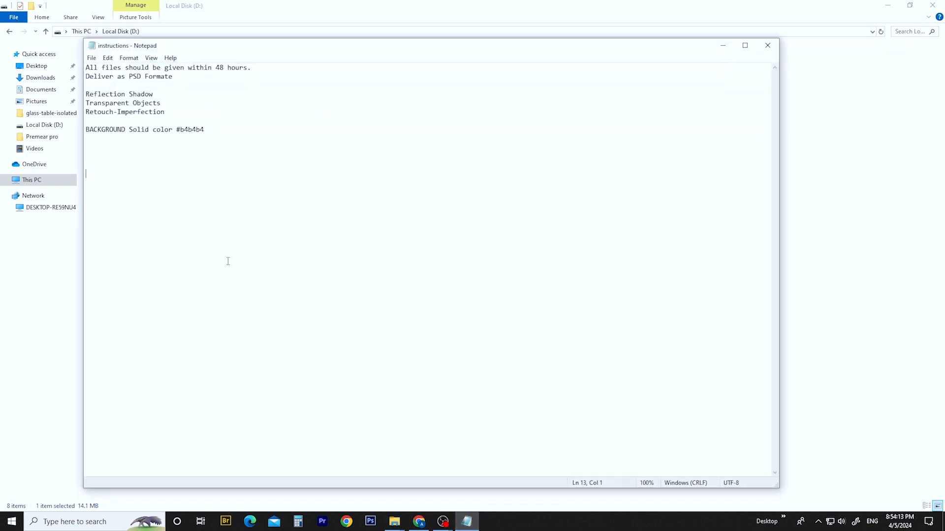
left_click_drag(129, 103, 85, 103)
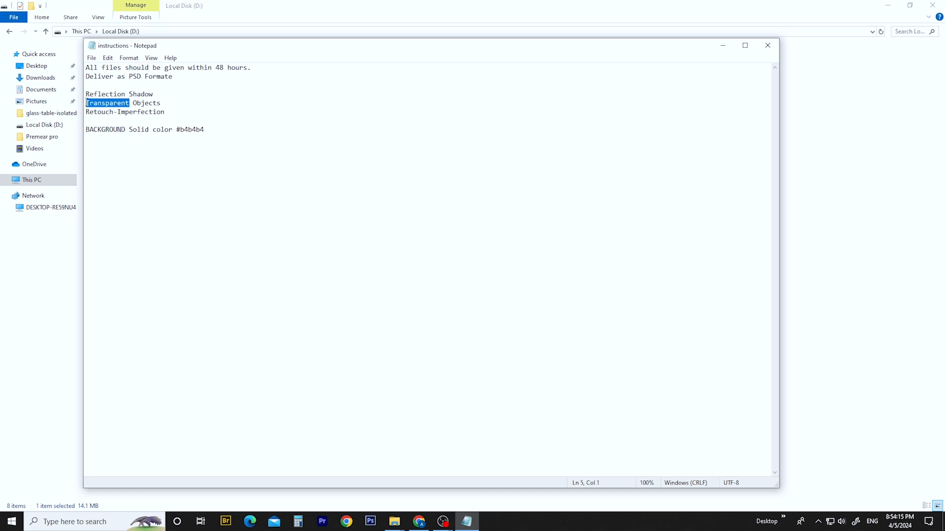
left_click_drag(177, 103, 84, 103)
left_click(719, 46)
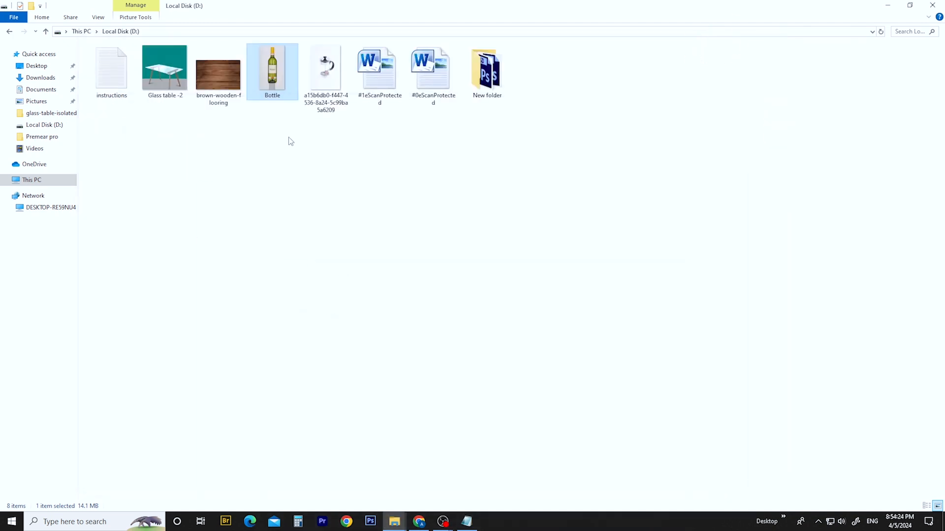
Open the Bottle image from the Local Disk (D:) folder in Photoshop
left_click(318, 109)
left_click(272, 79)
left_click_drag(336, 143, 284, 55)
left_click(283, 150)
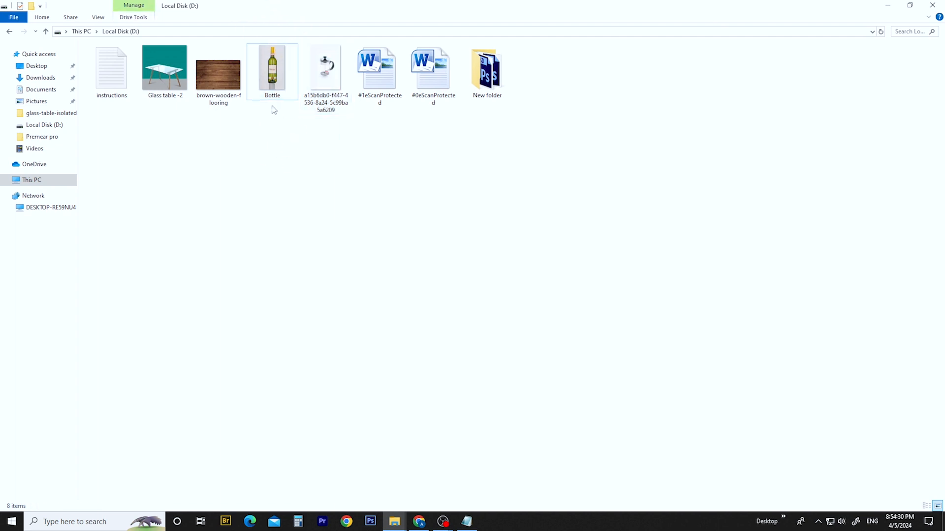
mouse_move(274, 68)
left_click_drag(274, 68, 422, 4)
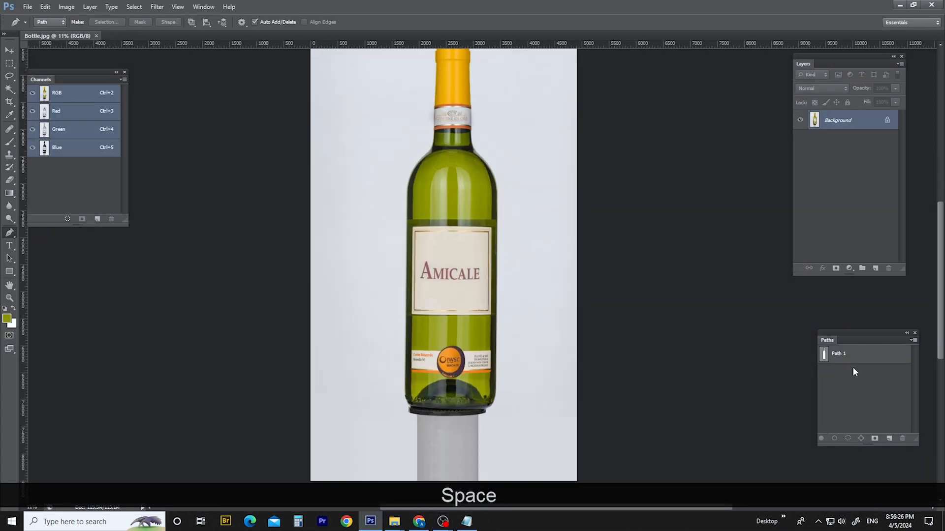
Examine the saved Path 1 around the bottle, especially along the bottle's base, and leave the path deselected
left_click(847, 374)
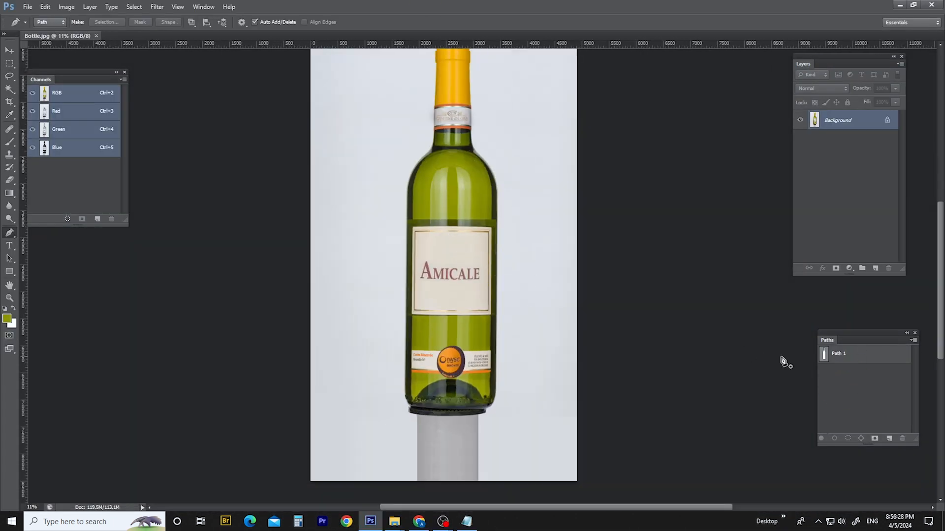
left_click(835, 355)
left_click(841, 374)
left_click(838, 355)
scroll(500, 403, "up", 5)
scroll(505, 395, "up", 2)
key("ctrl")
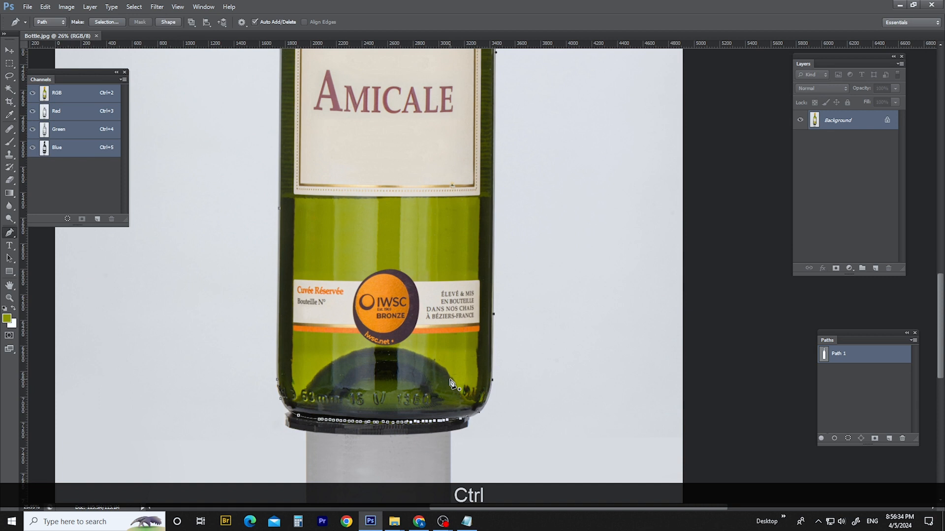
left_click(864, 397)
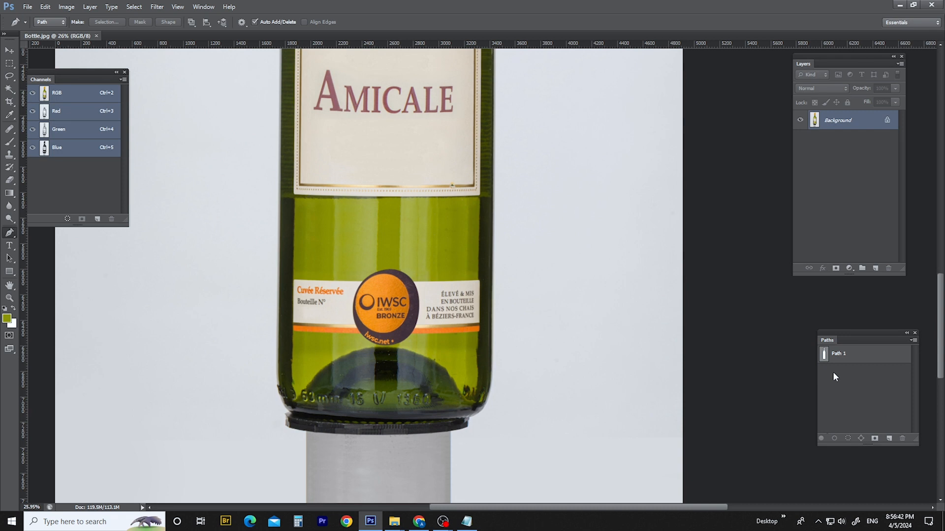
key("ctrl+0")
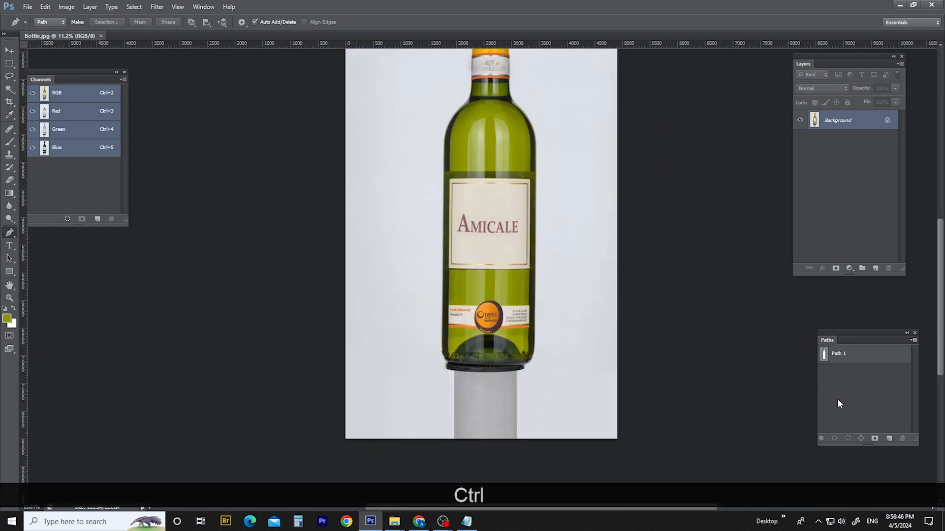
Duplicate the Background layer and mask the copy with a selection from Path 1 feathered by 0.5 pixels
key("ctrl+j")
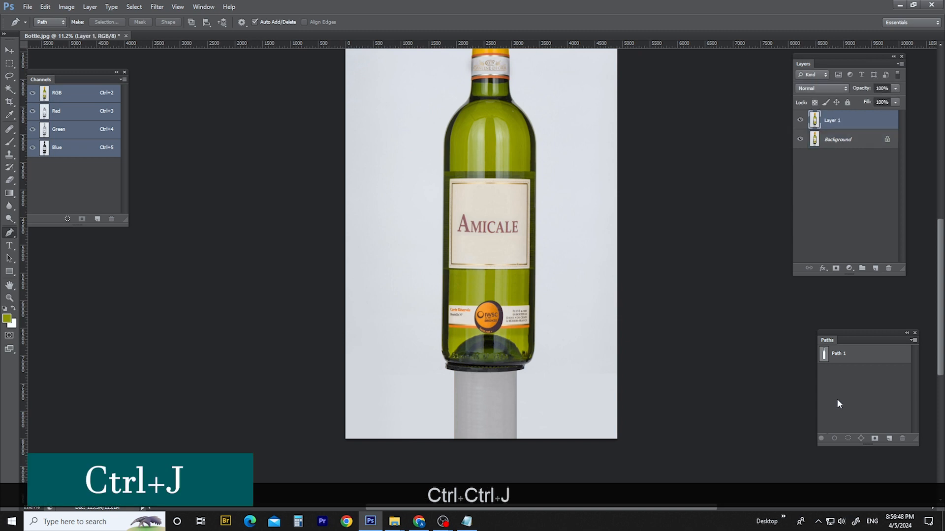
left_click(827, 356, "ctrl")
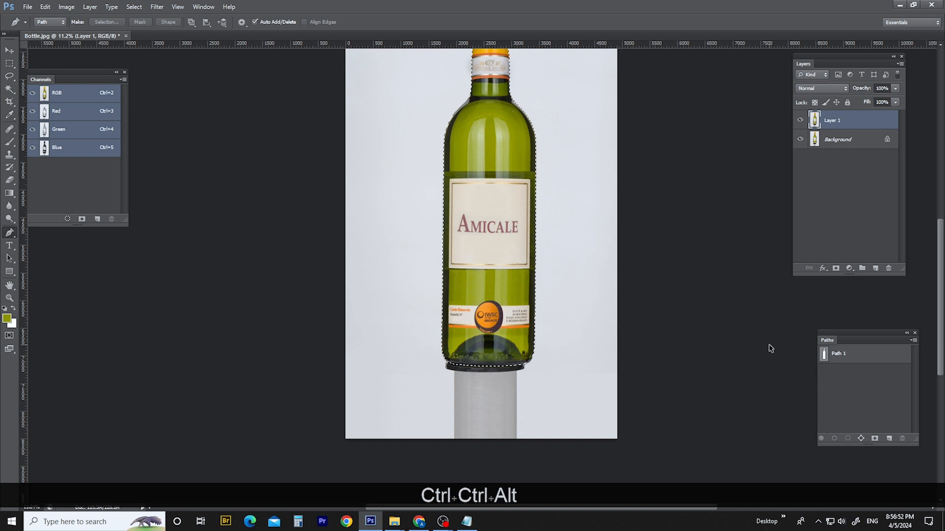
key("ctrl+alt+d")
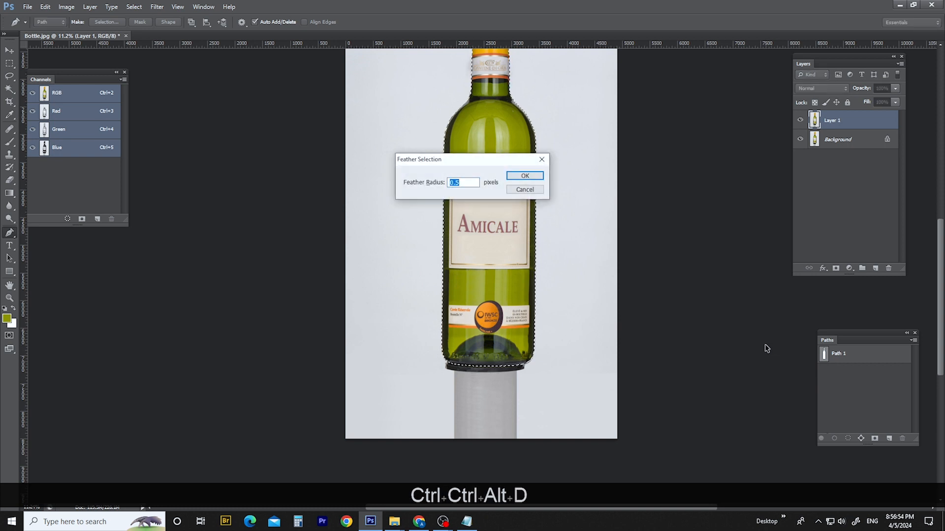
key("Return")
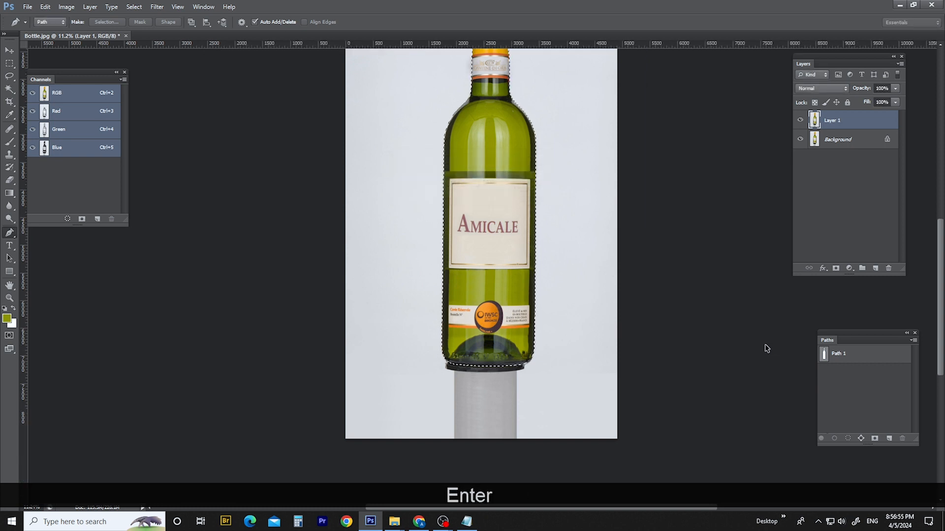
left_click(836, 268)
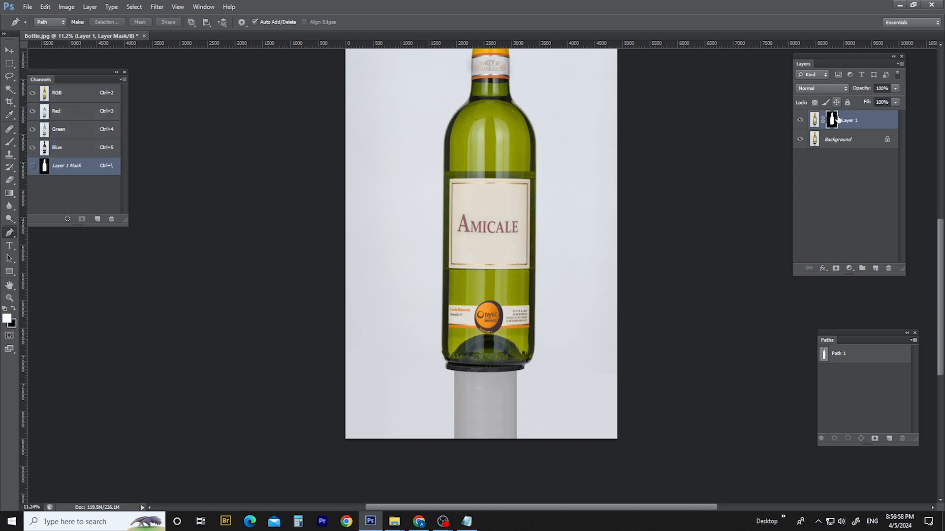
Add a Solid Color fill layer with hex b4b4b4 copied from the instructions file, and place it directly below the masked bottle layer
left_click(849, 268)
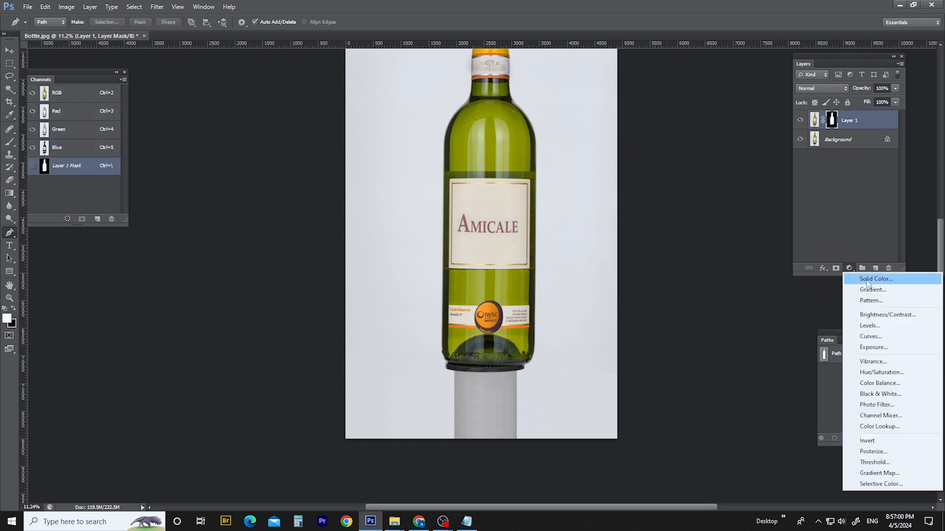
left_click(867, 277)
left_click(466, 521)
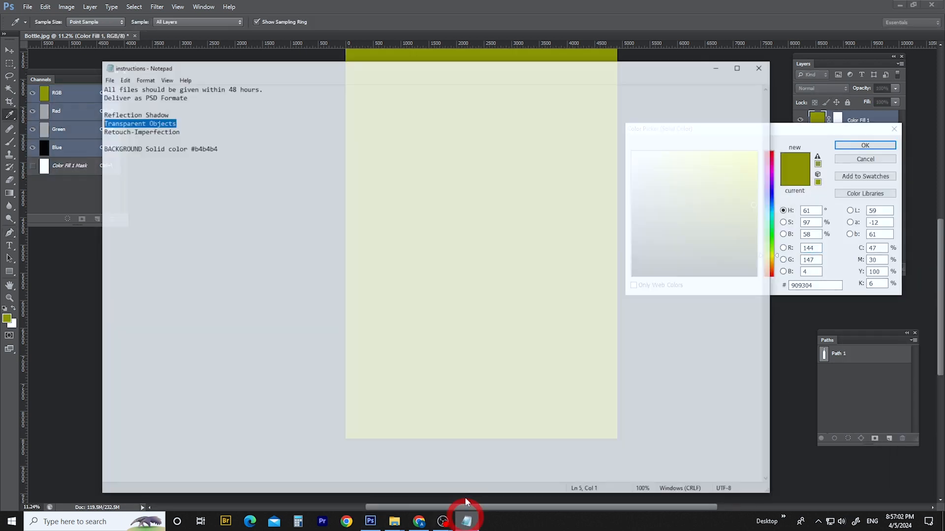
left_click_drag(215, 129, 180, 130)
key("ctrl+c")
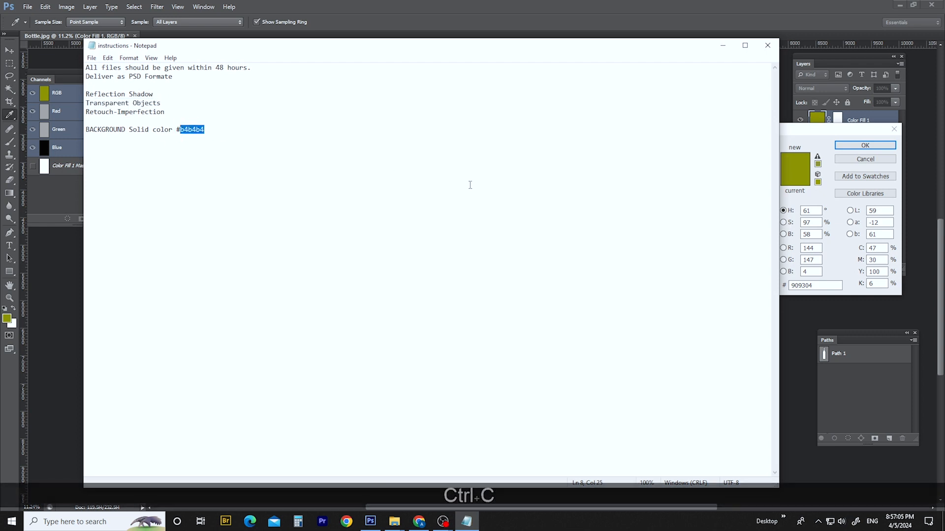
left_click(722, 45)
left_click_drag(808, 288, 774, 287)
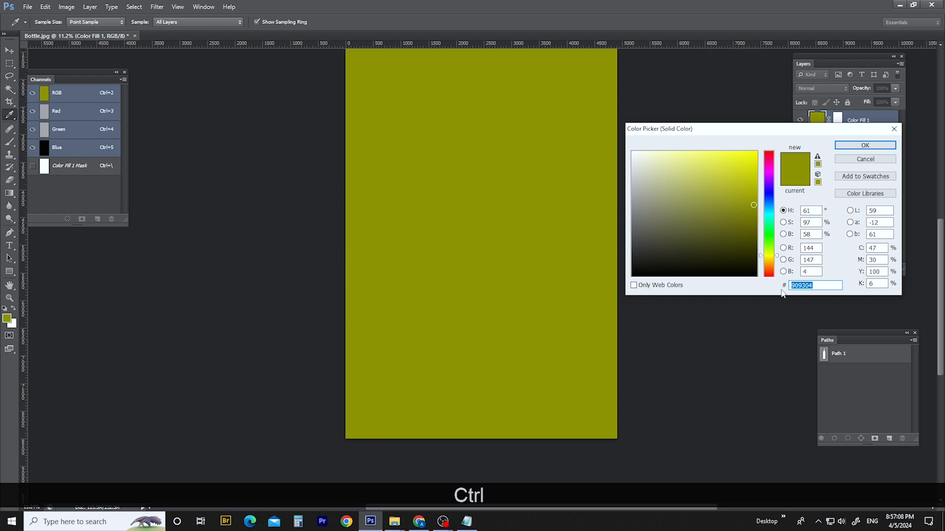
key("ctrl+v")
key("Return")
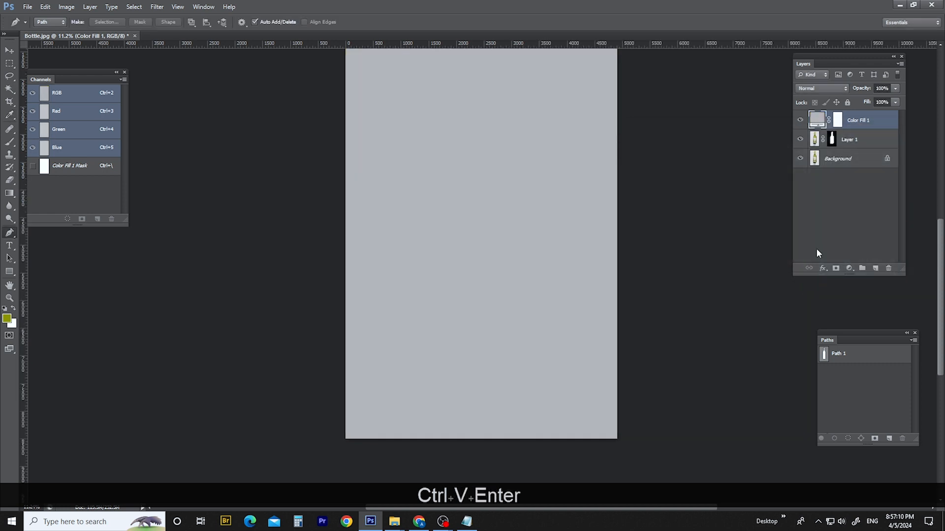
left_click_drag(850, 120, 852, 146)
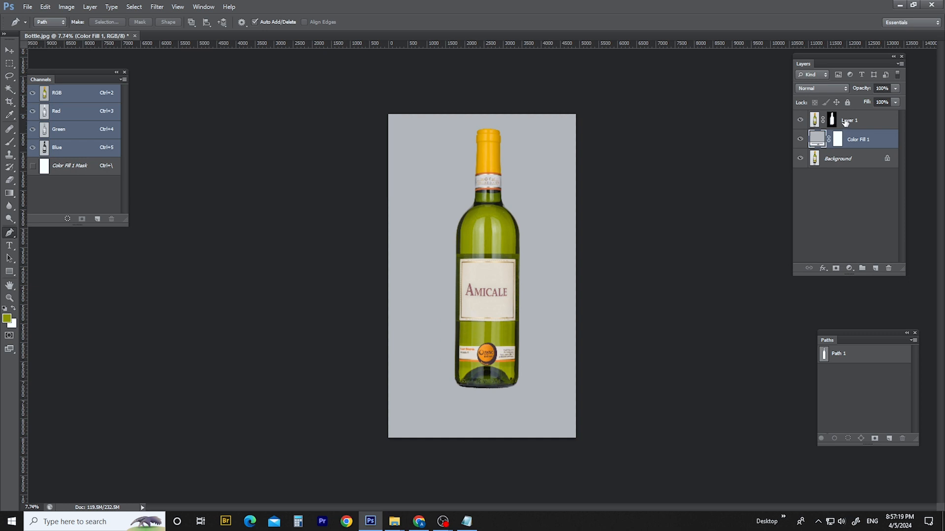
Duplicate the masked bottle layer together with its mask
left_click(846, 122)
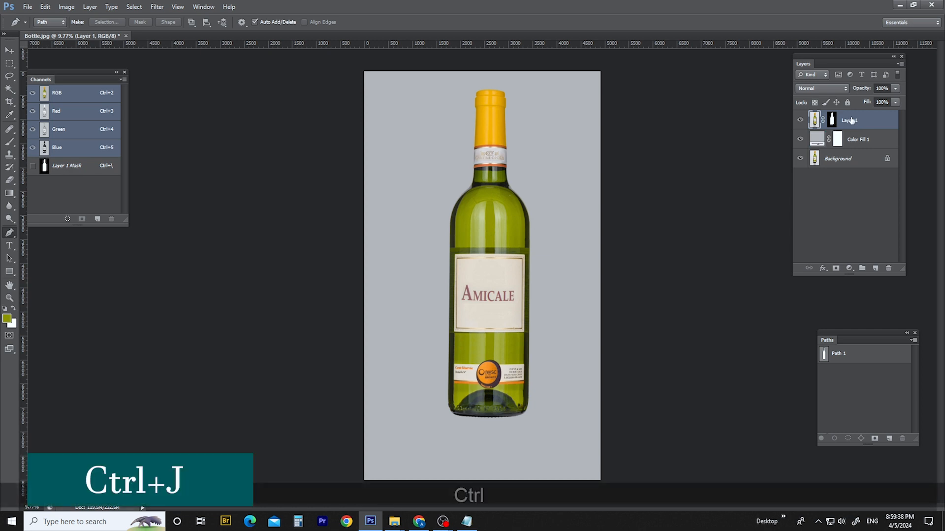
key("ctrl+j")
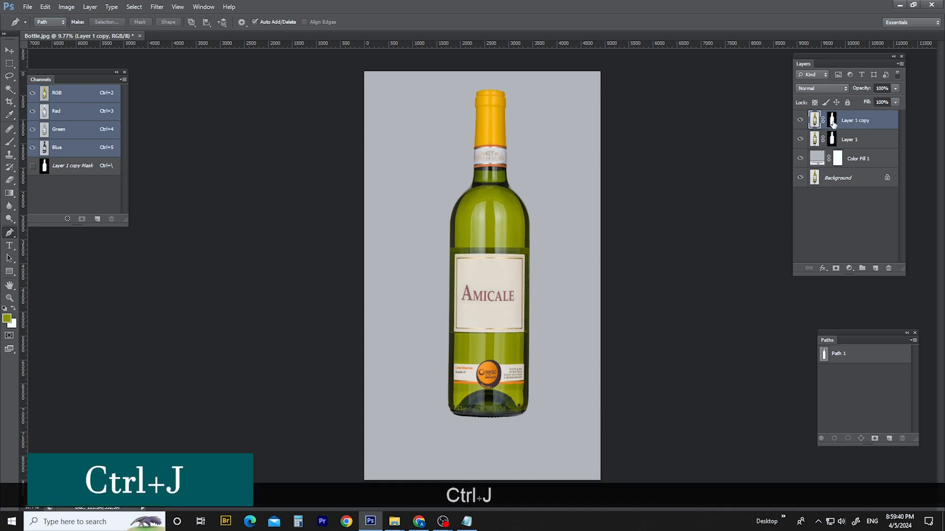
Apply the layer mask of Layer 1 copy so the cut-out becomes permanent on that layer
right_click(831, 123)
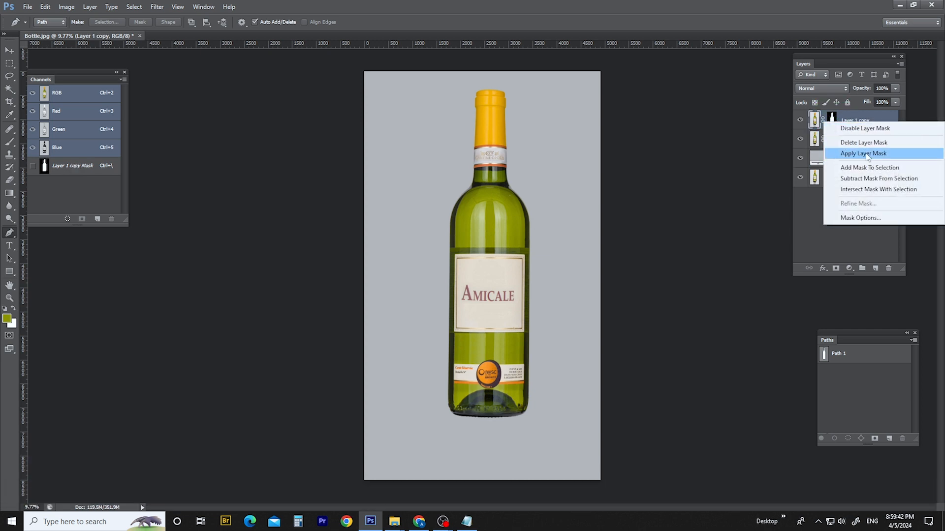
left_click(864, 153)
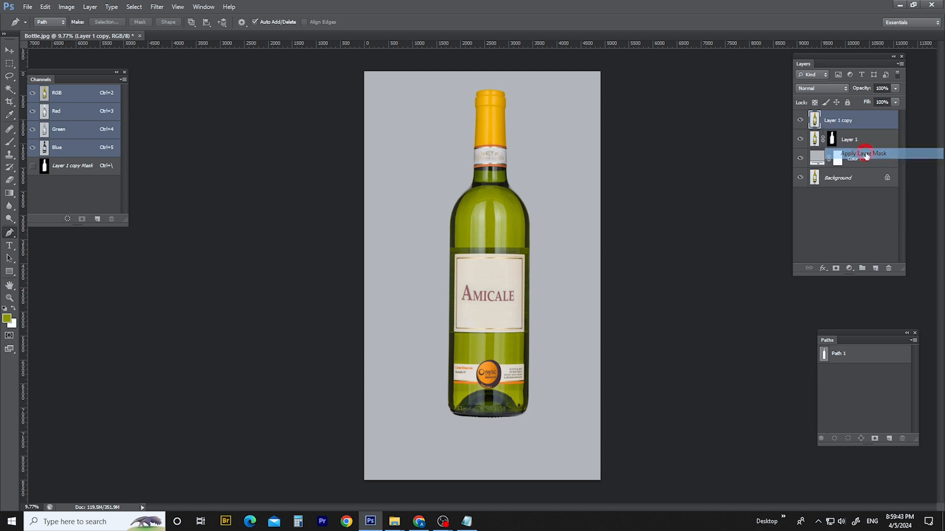
left_click(833, 139, "ctrl")
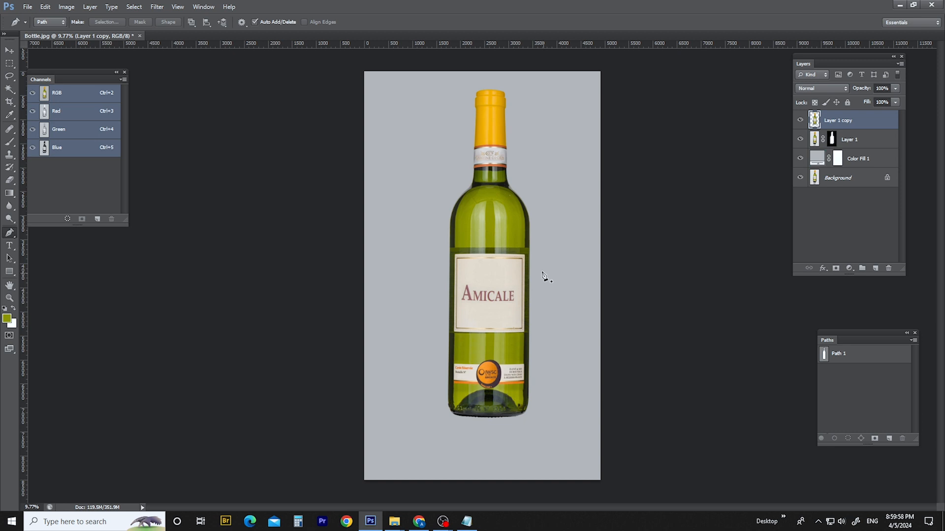
Copy the lower part of the bottle, from mid-label to the base, to a new layer and place it directly above the color fill layer
key("m")
scroll(479, 356, "up", 2)
left_click_drag(465, 446, 476, 318)
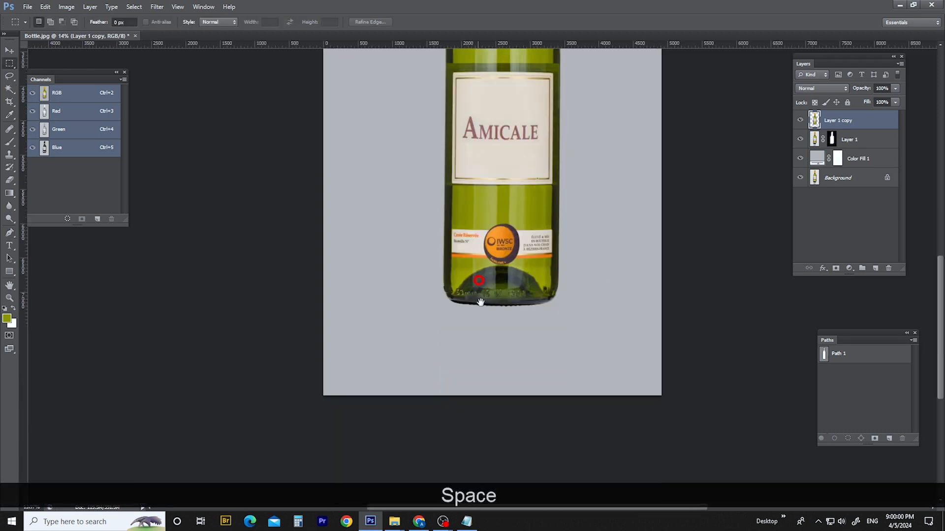
left_click_drag(461, 173, 444, 275)
scroll(441, 164, "down", 2)
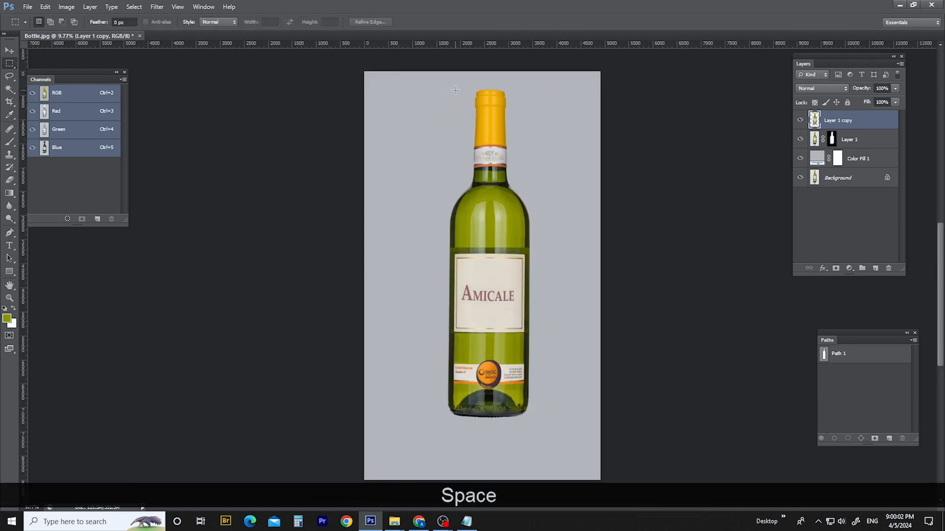
key("ctrl+d")
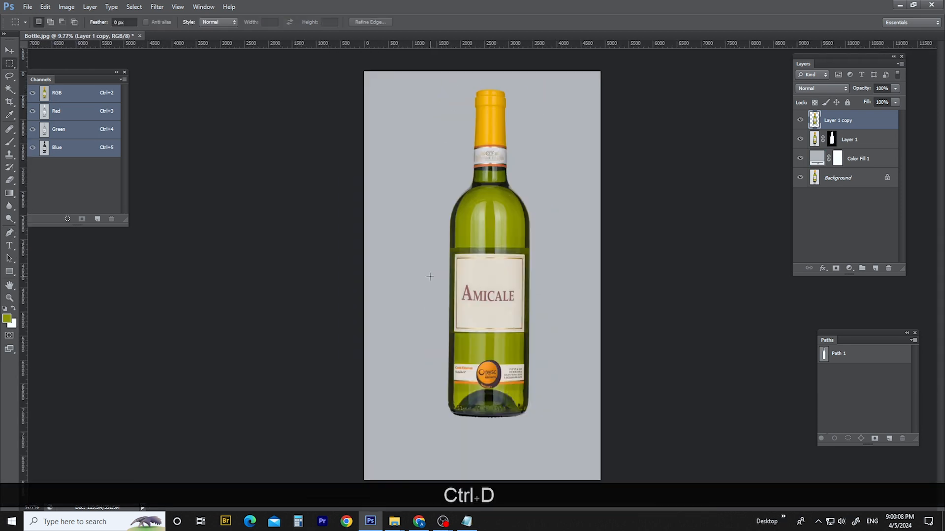
left_click_drag(429, 277, 547, 431)
left_click_drag(548, 430, 552, 429)
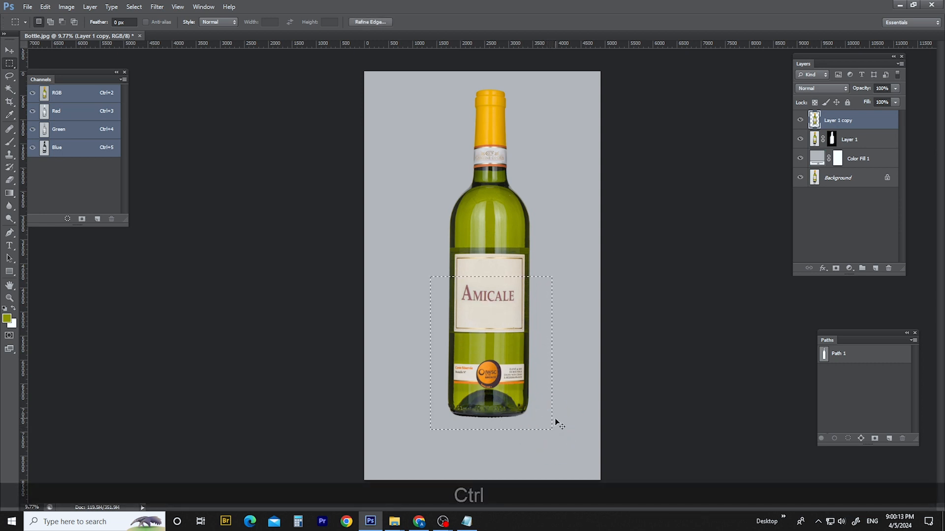
key("ctrl+j")
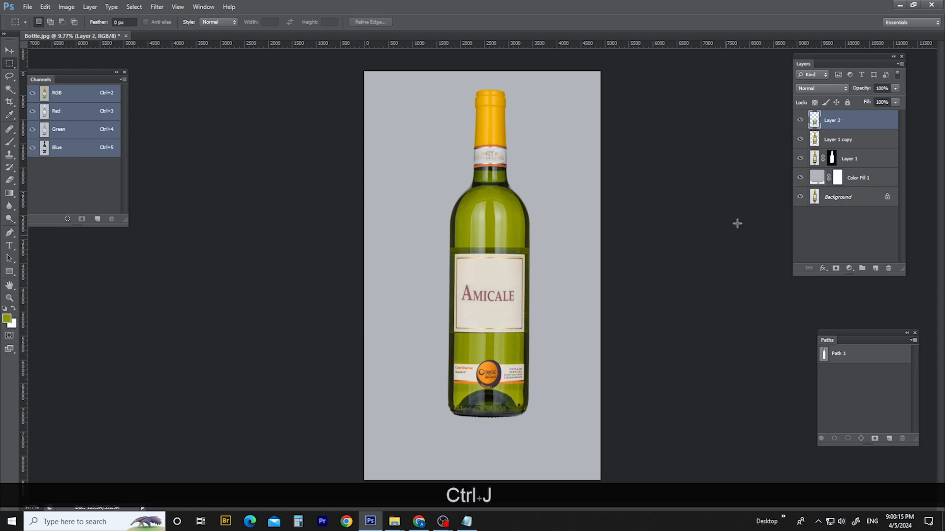
left_click_drag(842, 123, 852, 178)
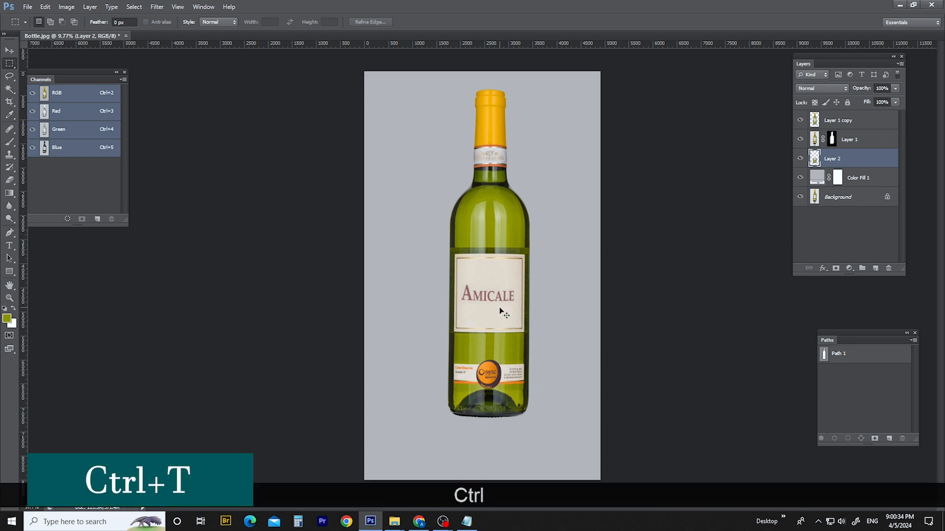
Free-transform Layer 2 with its reference point at the bottom centre, and flip it vertically so it mirrors the bottle beneath the base
key("ctrl+t")
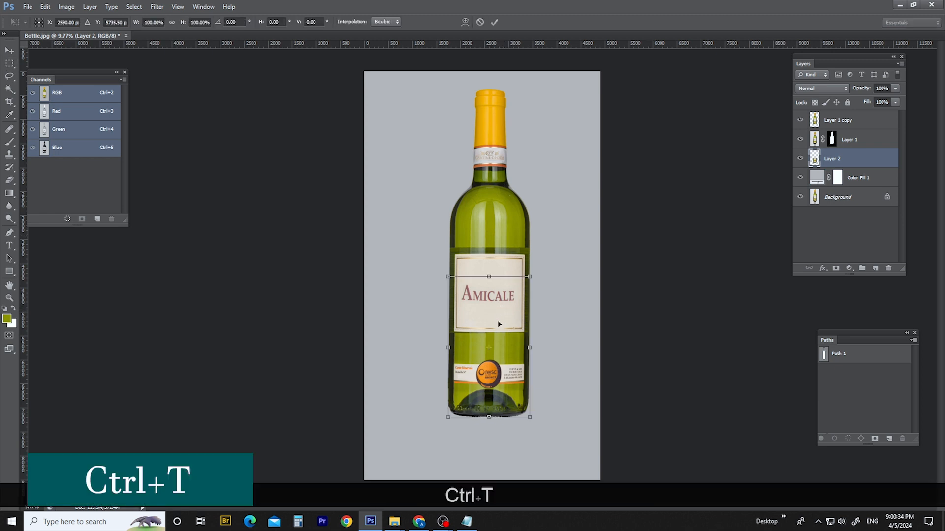
scroll(498, 374, "up", 1)
scroll(494, 359, "up", 5)
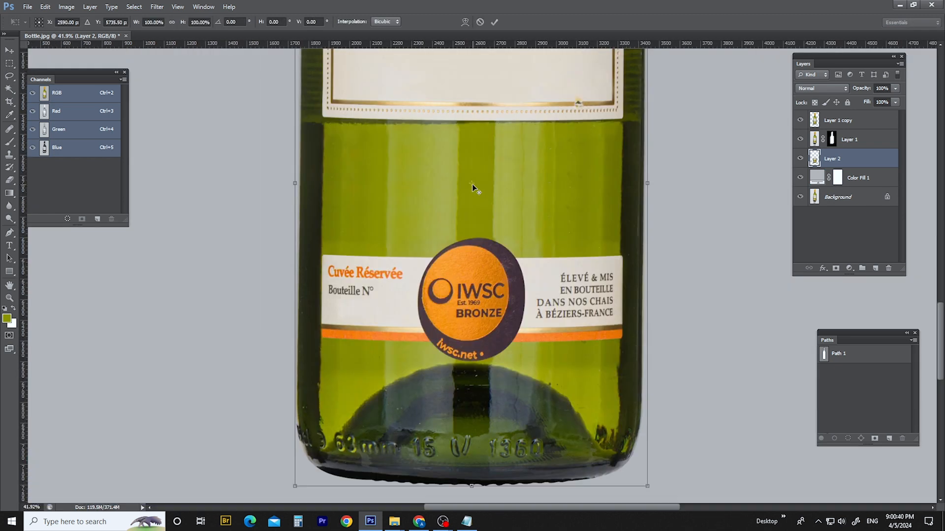
left_click_drag(472, 184, 470, 486)
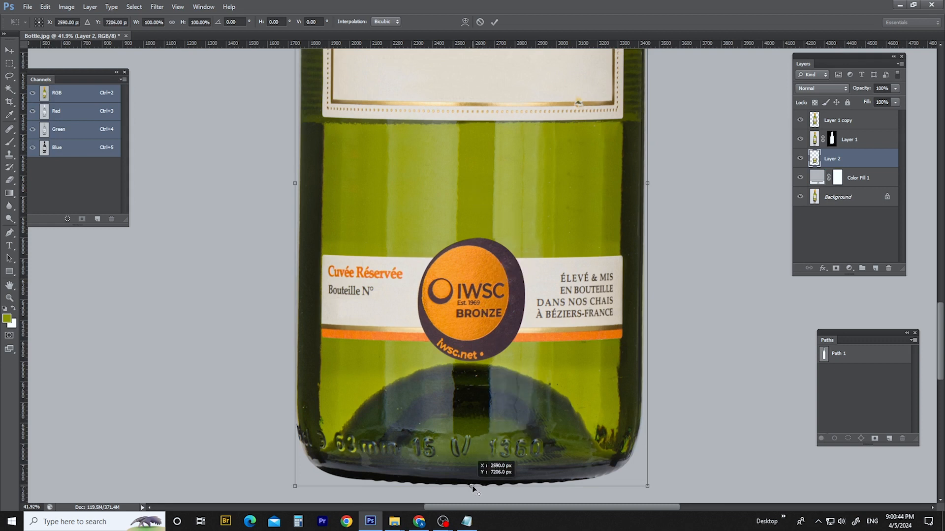
scroll(465, 325, "down", 5)
right_click(461, 203)
left_click(449, 227)
right_click(451, 214)
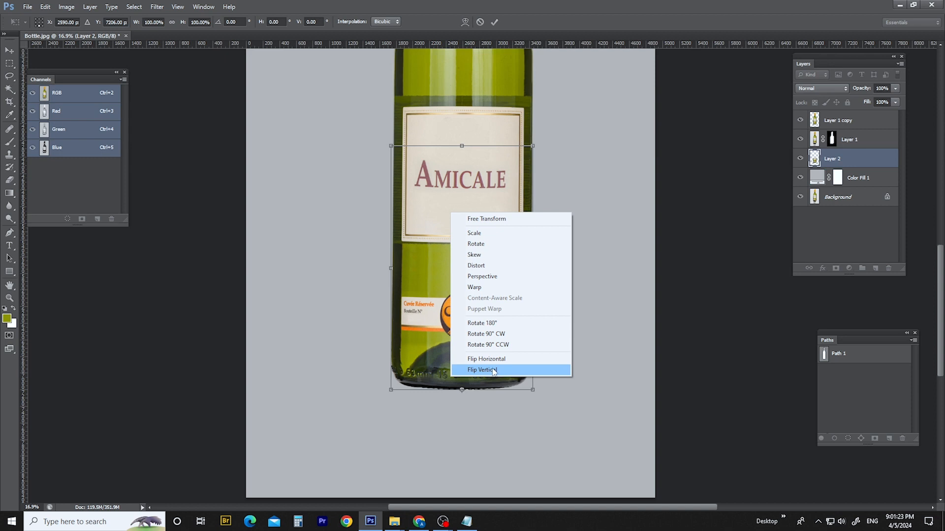
left_click(494, 371)
Nudge the flipped reflection slightly upward towards the bottle's base
scroll(468, 403, "up", 1)
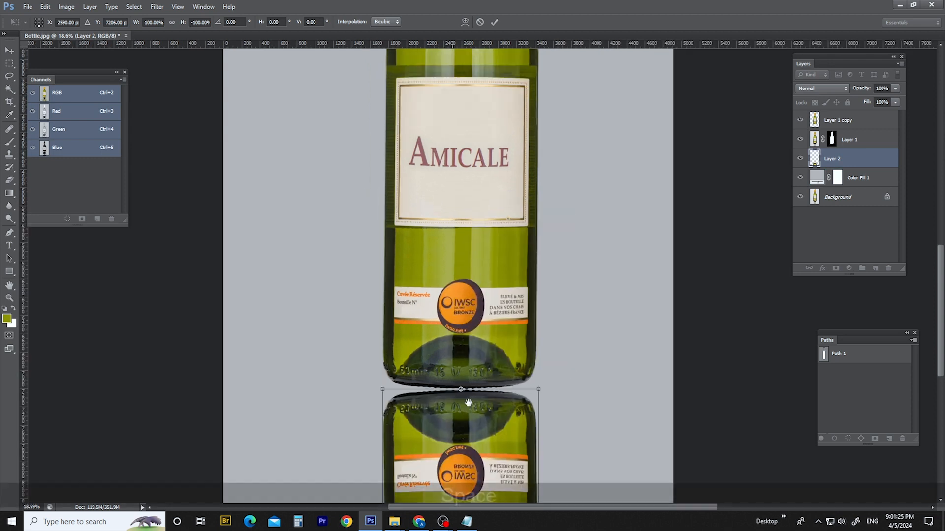
scroll(468, 402, "up", 2)
left_click_drag(468, 403, 465, 294)
scroll(473, 177, "down", 2)
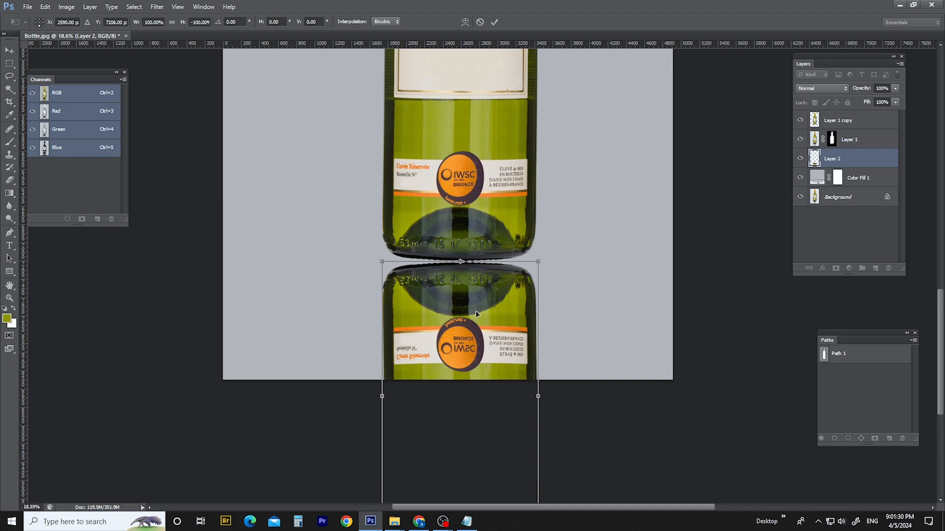
scroll(469, 281, "up", 4)
key("Up")
key("Up")
key("Down")
key("Up")
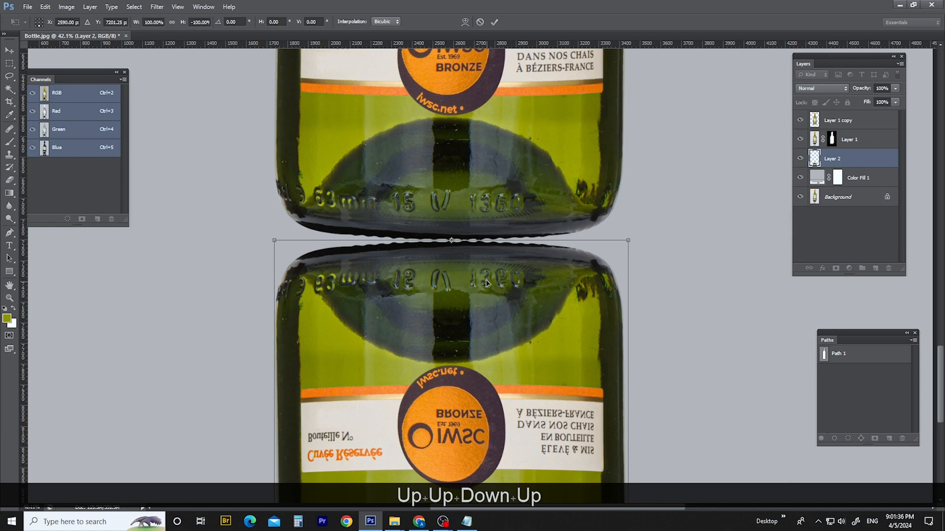
Try to bend the reflection's upper edge downward with a custom warp
right_click(470, 328)
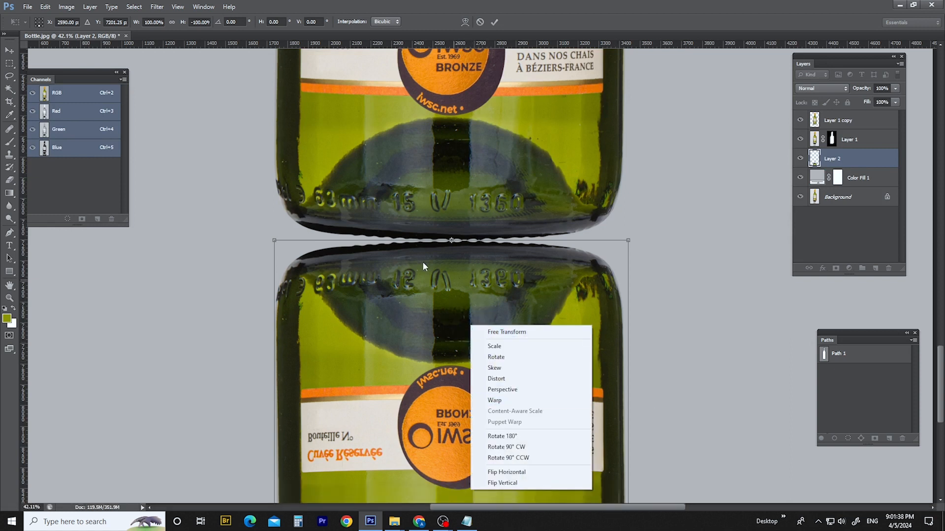
left_click(502, 400)
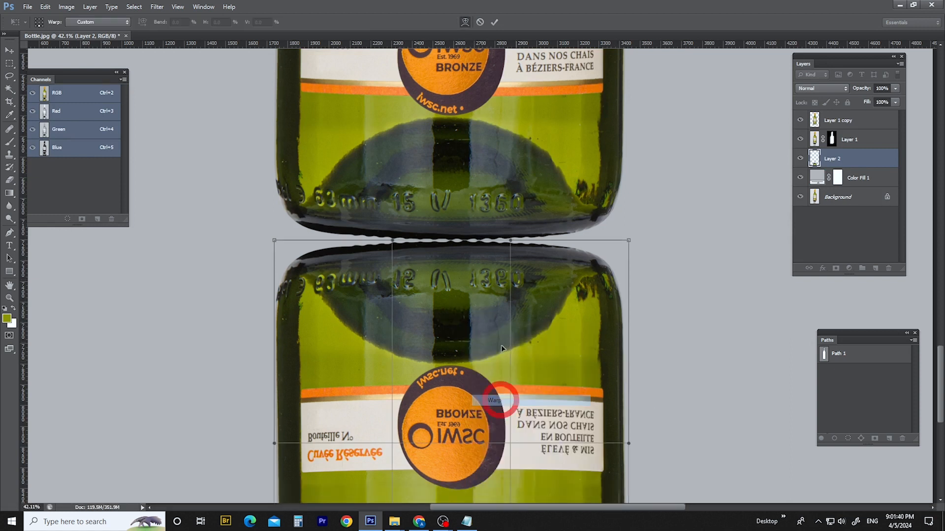
left_click_drag(510, 242, 511, 249)
left_click_drag(392, 242, 392, 251)
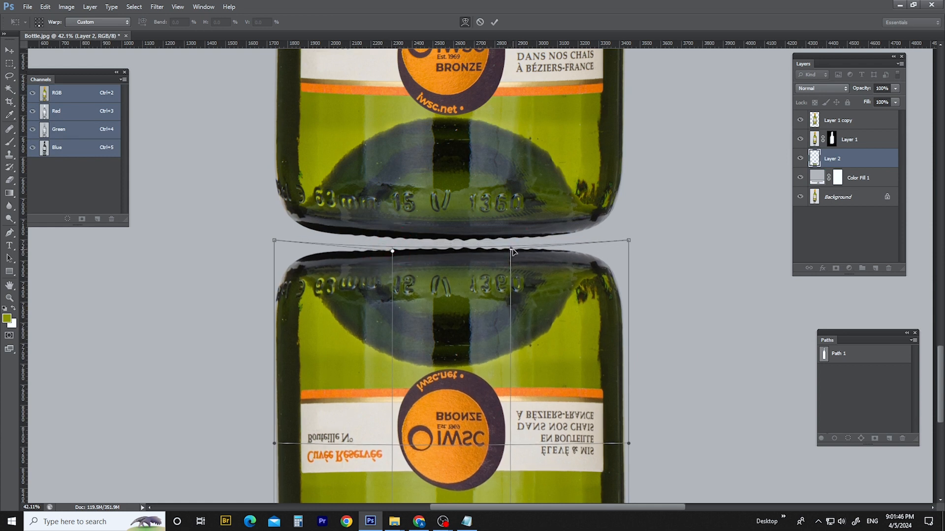
left_click_drag(512, 252, 513, 255)
scroll(488, 374, "down", 2)
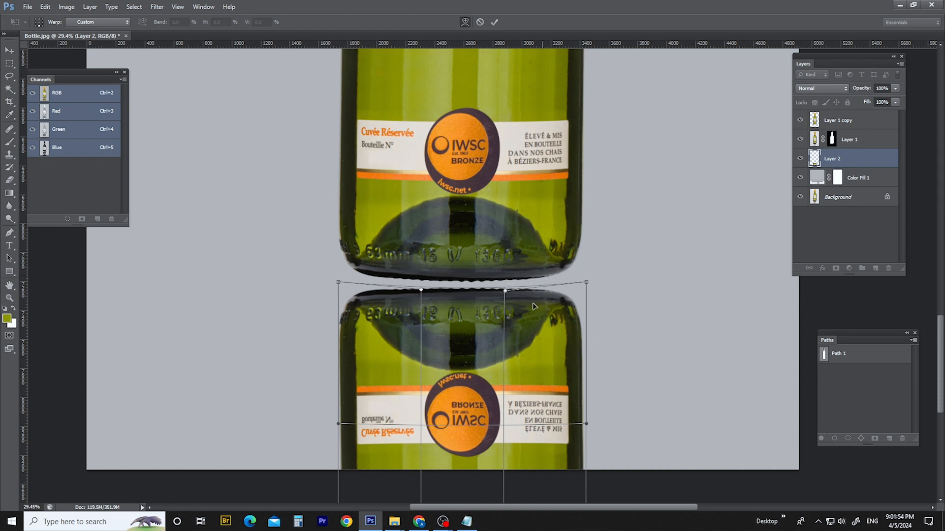
mouse_move(504, 291)
left_mouse_down()
mouse_move(506, 369)
mouse_move(506, 297)
left_mouse_up()
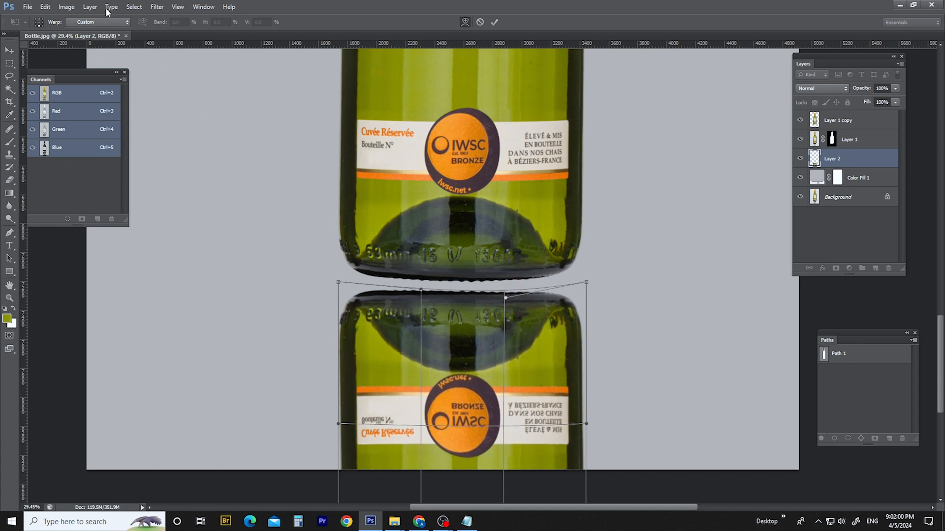
Warp the reflection with the Arch style and set its bend to 13.3%
left_click(91, 22)
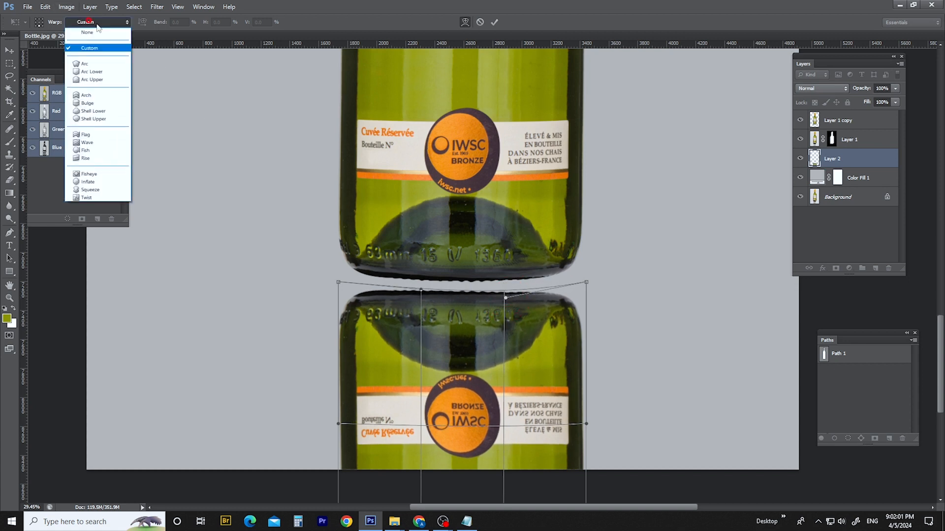
left_click(86, 95)
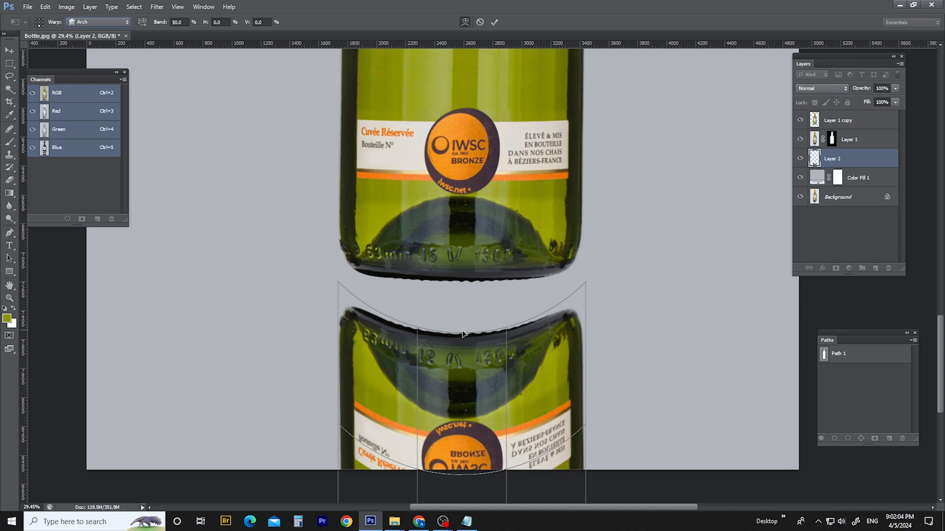
left_click_drag(167, 24, 104, 23)
left_click_drag(165, 23, 142, 26)
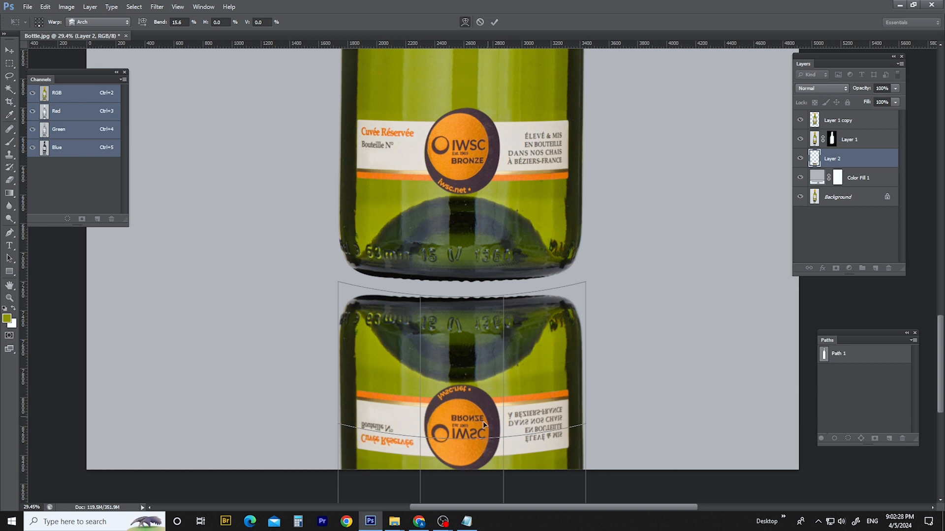
left_click_drag(158, 24, 152, 23)
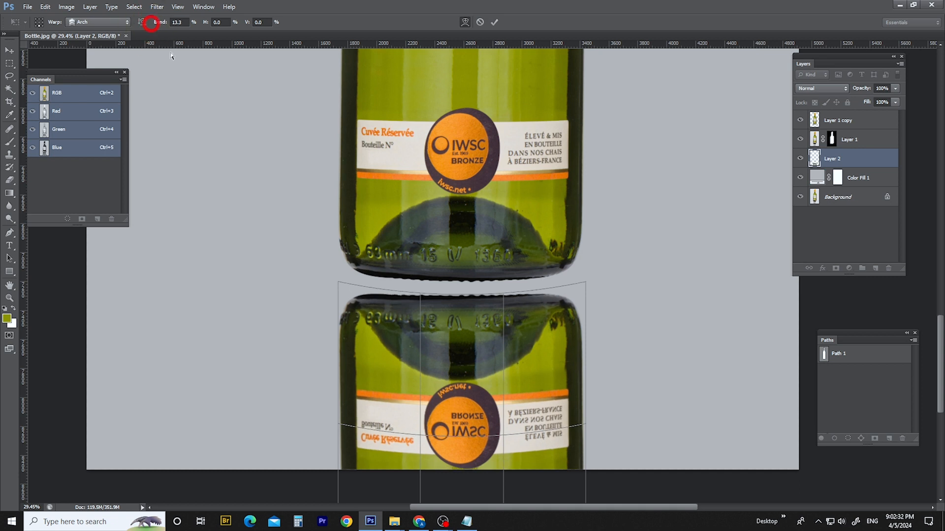
Move the warped reflection up against the bottle's base and commit the transformation
left_click_drag(473, 338, 474, 323)
key("Down")
key("Up")
key("Down")
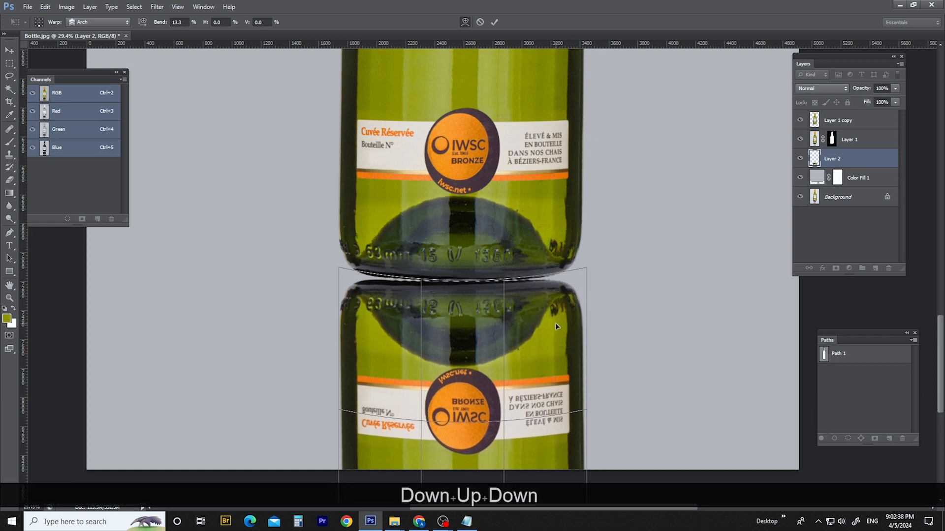
key("Return")
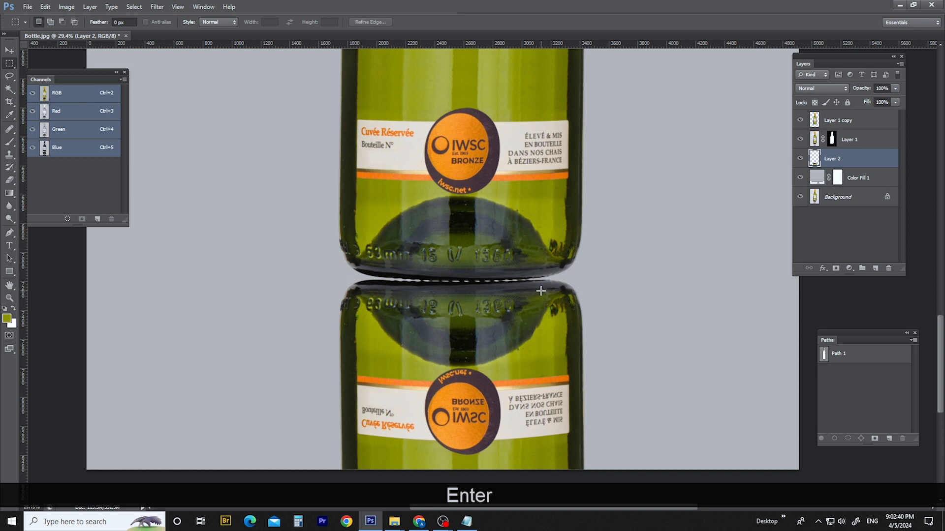
Examine the join between the bottle's base and its reflection, especially at the right corner, and leave nothing selected
key("m")
left_click_drag(522, 217, 640, 343)
scroll(569, 269, "up", 3)
key("space")
left_click_drag(521, 259, 503, 233)
left_click_drag(424, 158, 642, 364)
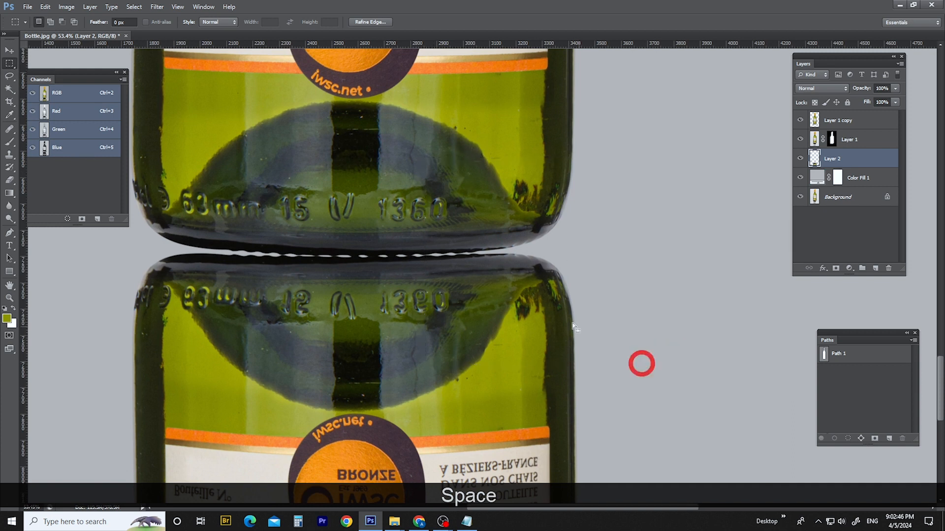
scroll(566, 315, "down", 1)
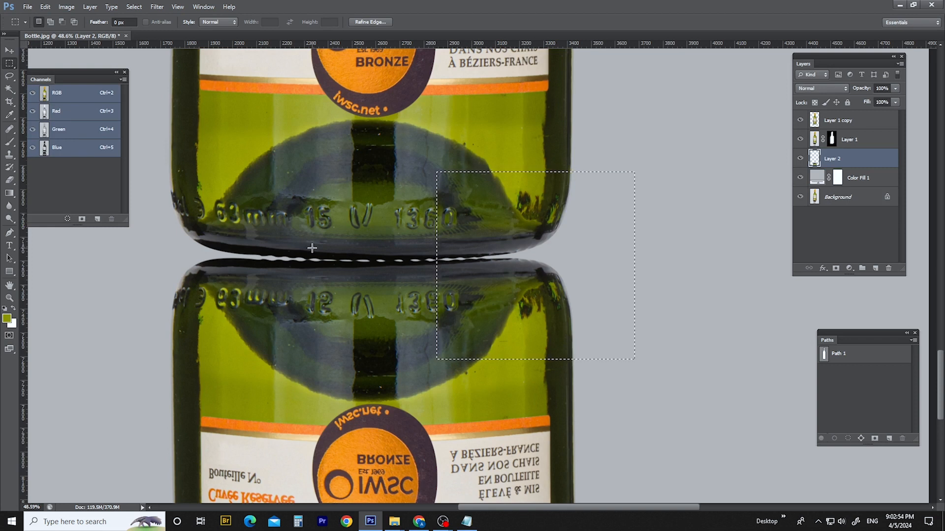
key("ctrl+d")
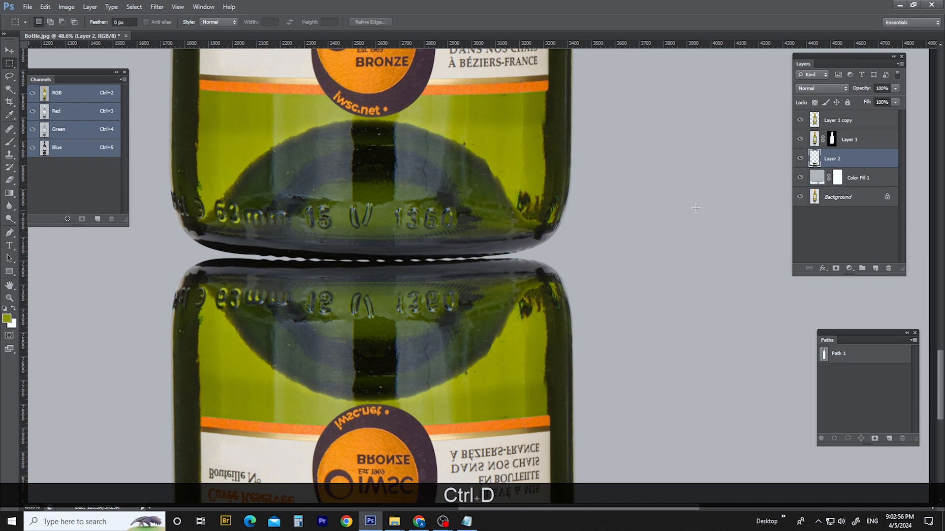
scroll(396, 202, "down", 4)
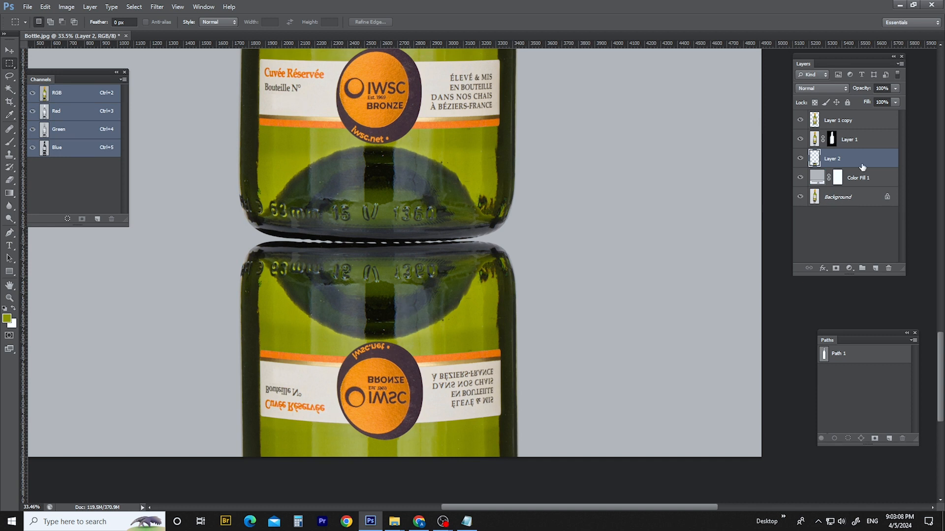
Open the reflection on Layer 2 in Liquify and show Layer 1 copy as the backdrop
left_click(859, 121)
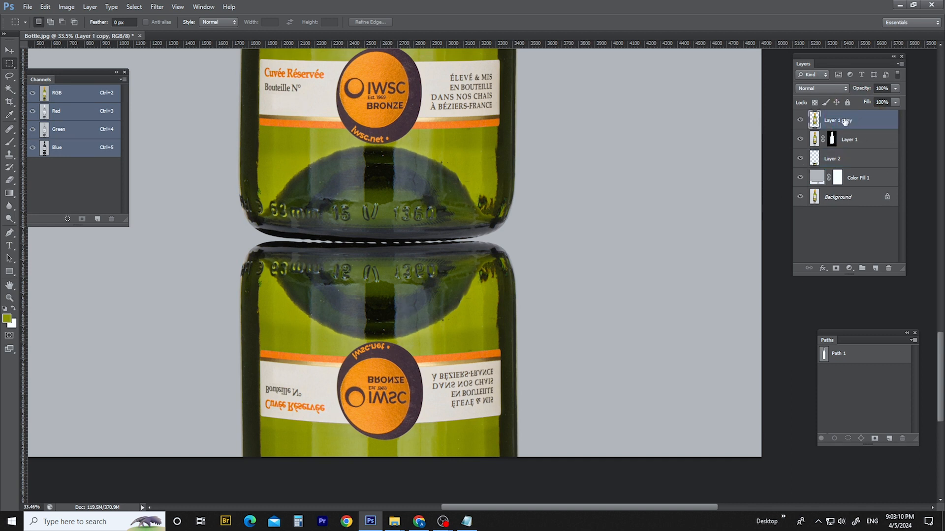
left_click(837, 160)
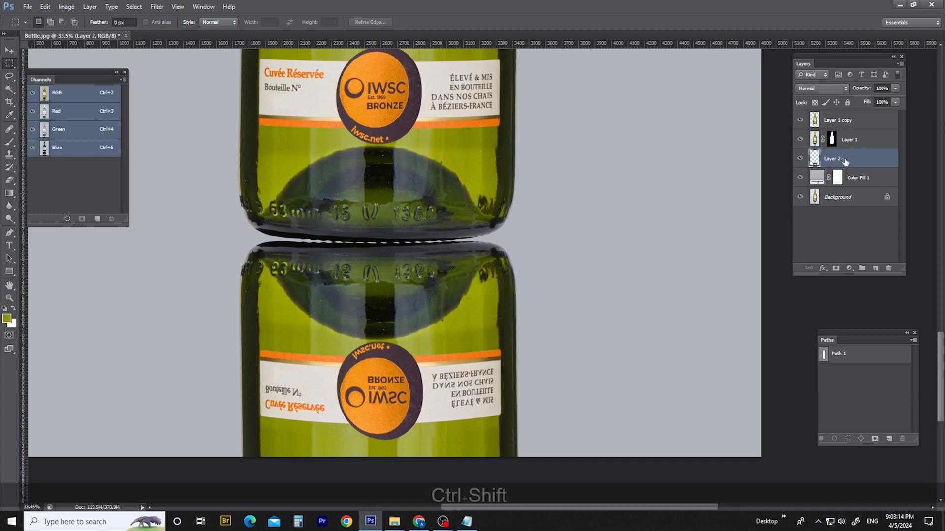
key("ctrl+shift")
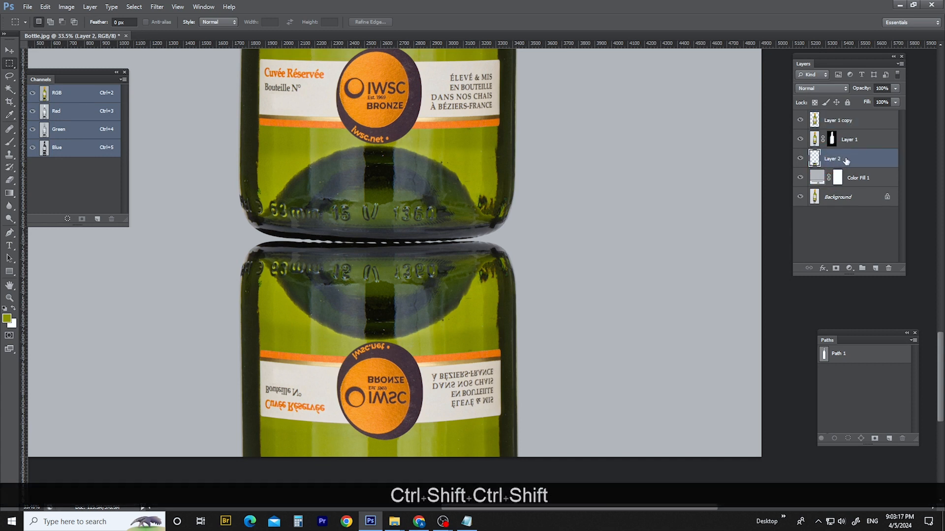
key("ctrl+shift+x")
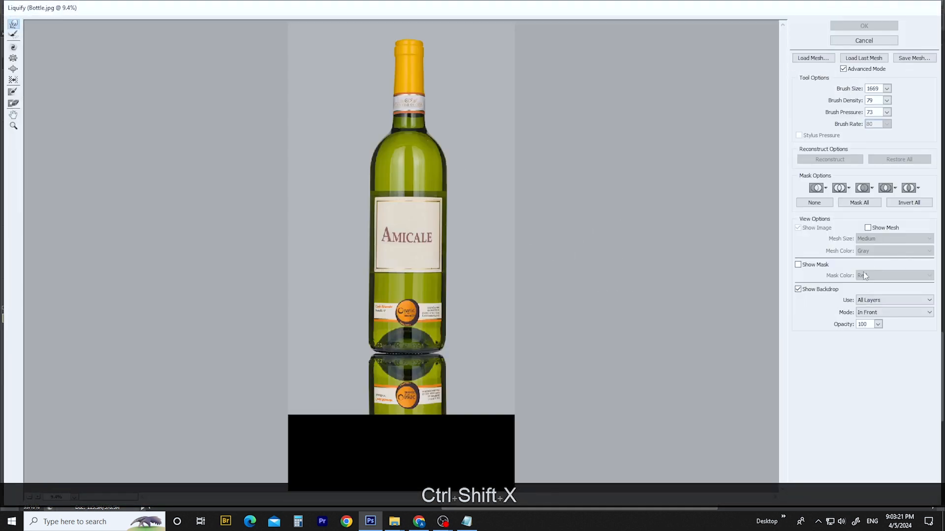
left_click(886, 301)
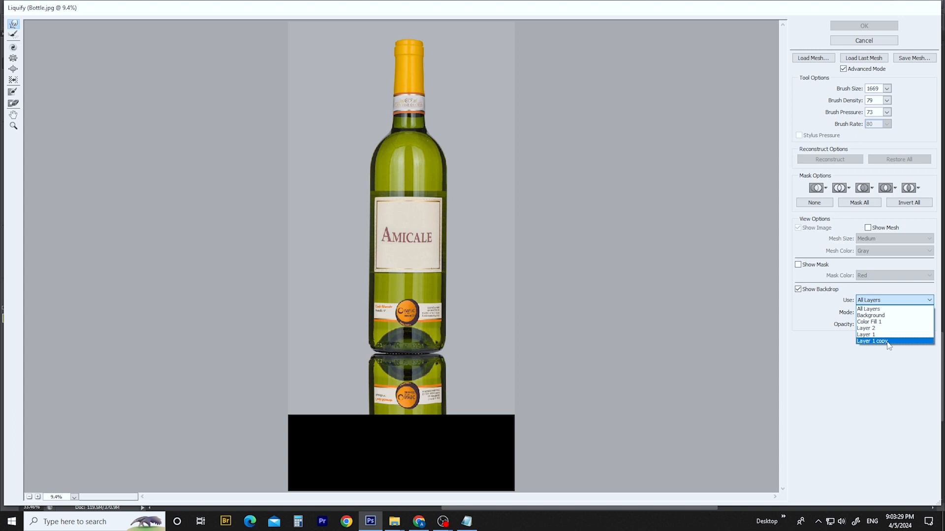
left_click(881, 341)
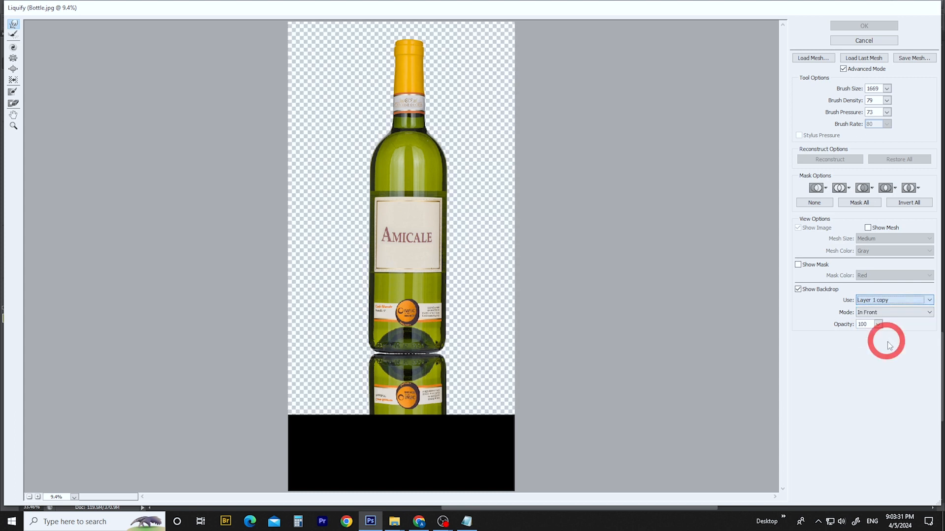
Push the reflection's upper left and right corners up toward the bottle's base with a large Forward Warp brush
key("ctrl+space")
left_click(411, 380)
left_click_drag(340, 310, 361, 181)
key("ctrl+space")
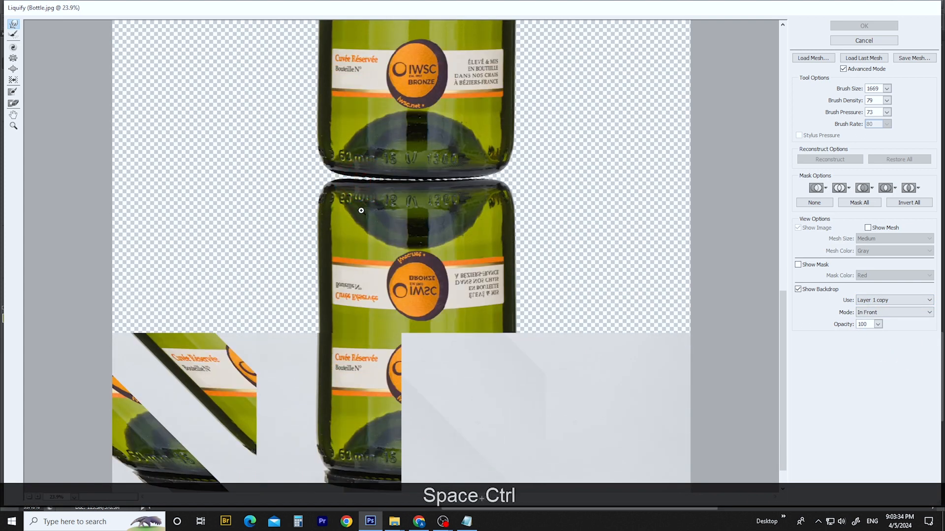
left_click(361, 211, "ctrl")
left_click(361, 211, "ctrl")
left_click_drag(367, 221, 368, 162)
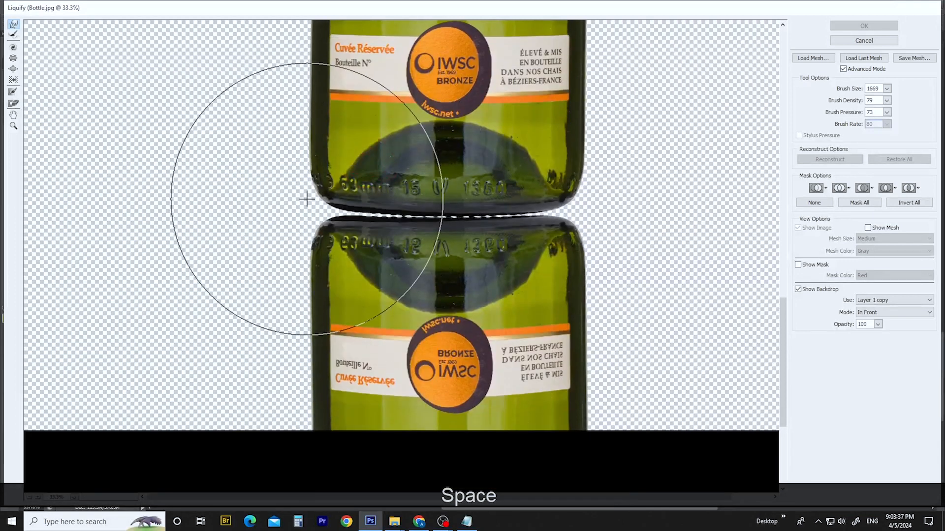
left_click_drag(307, 192, 293, 183)
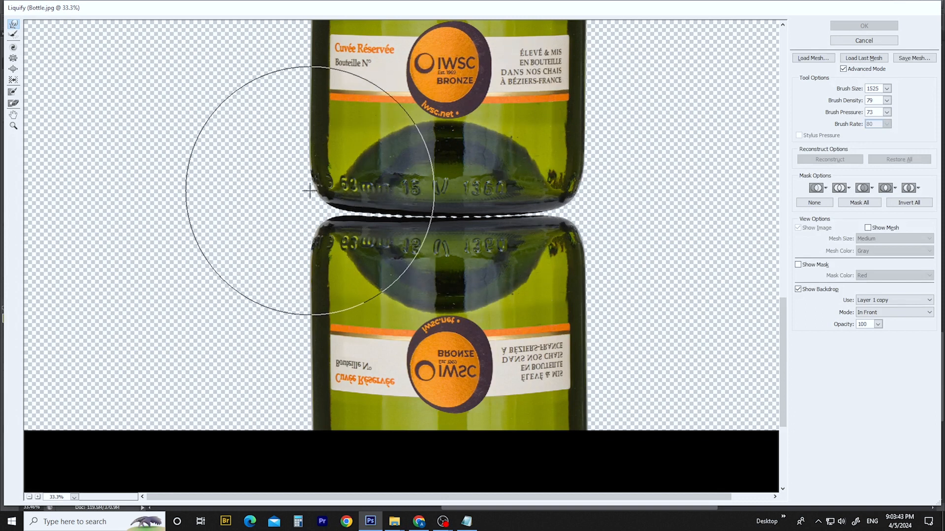
left_click_drag(320, 196, 320, 189)
mouse_move(578, 213)
left_mouse_down()
mouse_move(582, 168)
mouse_move(615, 167)
mouse_move(639, 201)
mouse_move(645, 180)
left_mouse_up()
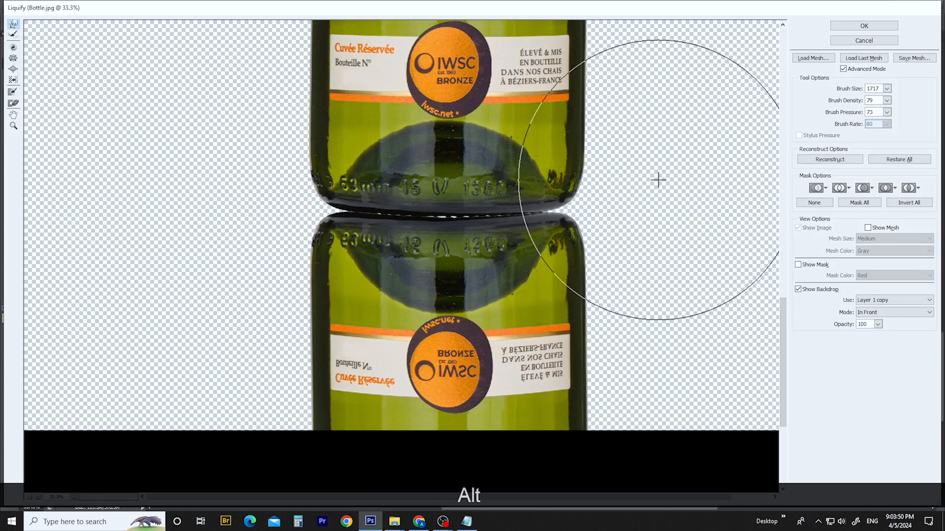
Refine the upward push at the reflection's left corner with resized warp brushes, undoing the unwanted strokes
mouse_move(272, 196)
left_mouse_down()
mouse_move(272, 179)
mouse_move(259, 186)
left_mouse_up()
key("ctrl+alt+z")
right_click(272, 191, "alt")
right_click(629, 205, "alt")
right_click(275, 193, "alt")
key("ctrl+alt+z")
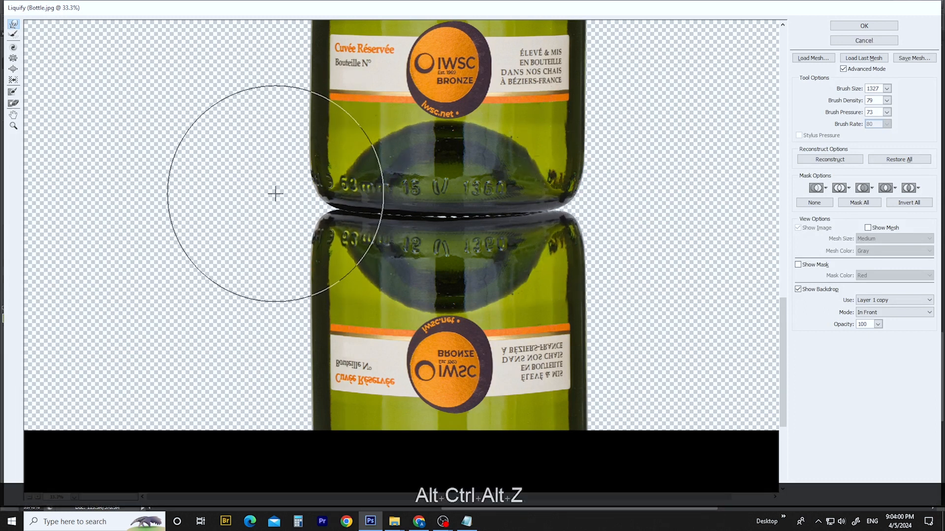
Raise the reflection's upper right corner toward the bottle's base with a warp brush of about 1500 px and apply the Liquify changes
left_click_drag(433, 217, 431, 234)
right_click(534, 221, "alt")
right_click(638, 216, "alt")
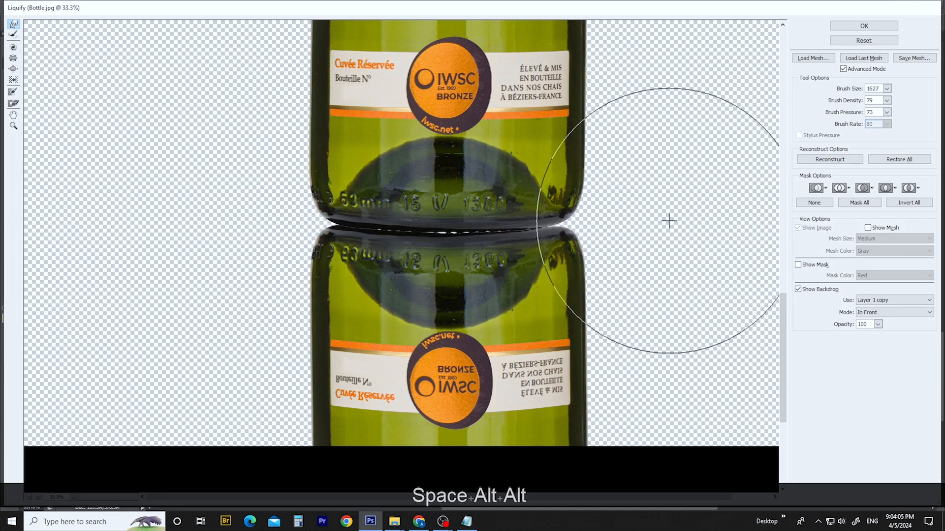
right_click(657, 189, "alt")
right_click(659, 213, "alt")
left_click(226, 216)
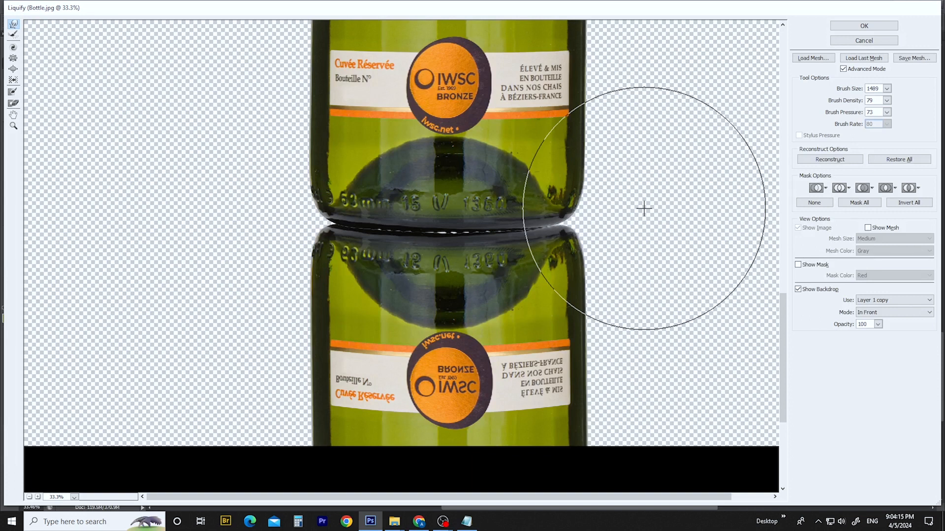
key("Return")
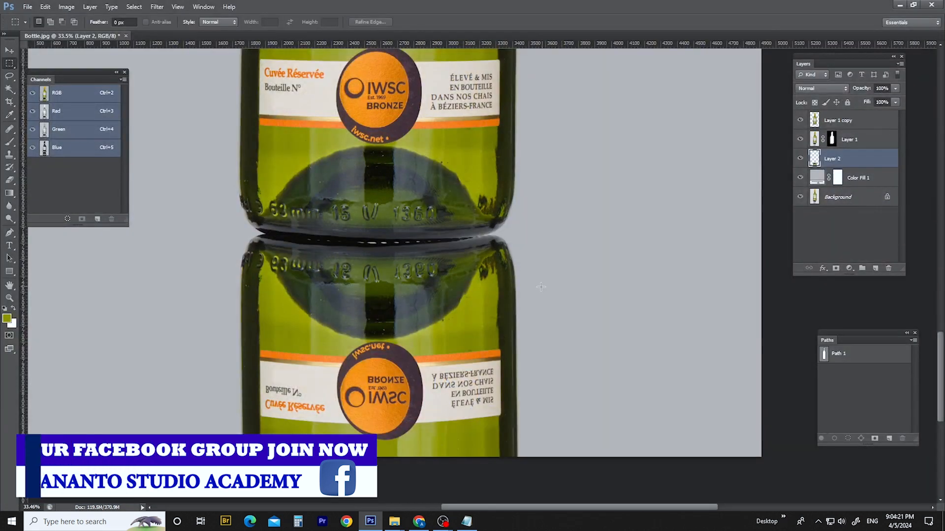
Examine the join between the bottle's base and the liquified reflection, and leave nothing selected
scroll(543, 286, "down", 6)
scroll(397, 250, "up", 5)
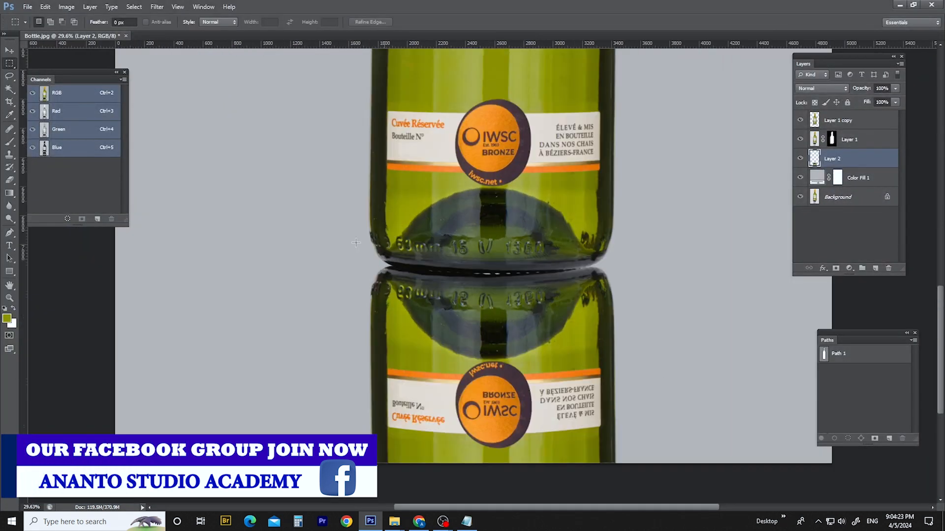
left_click(416, 306)
left_click_drag(547, 210, 688, 314)
key("ctrl+d")
scroll(546, 304, "down", 1)
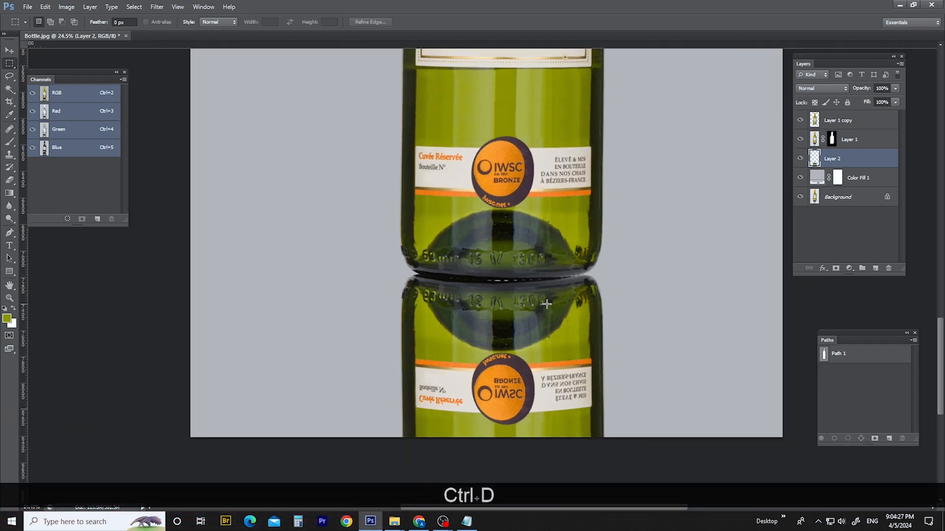
scroll(547, 301, "up", 2)
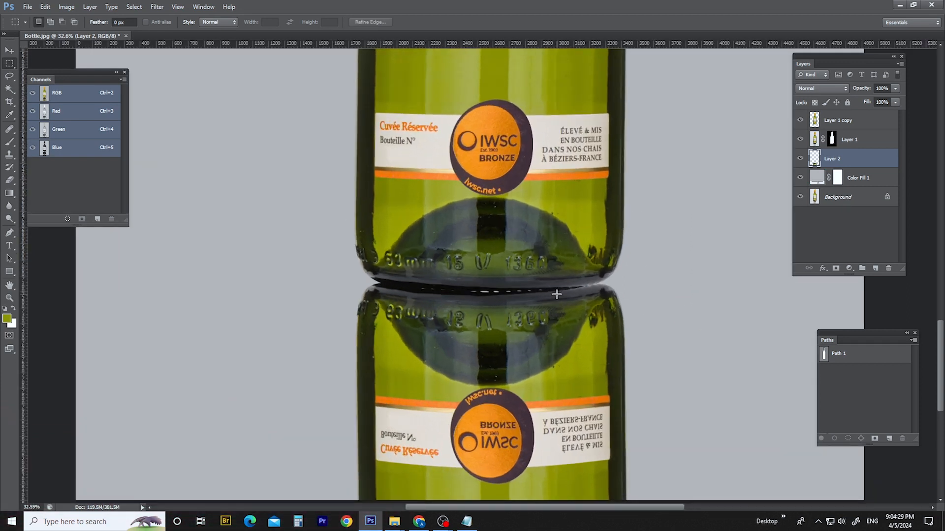
scroll(513, 333, "down", 5)
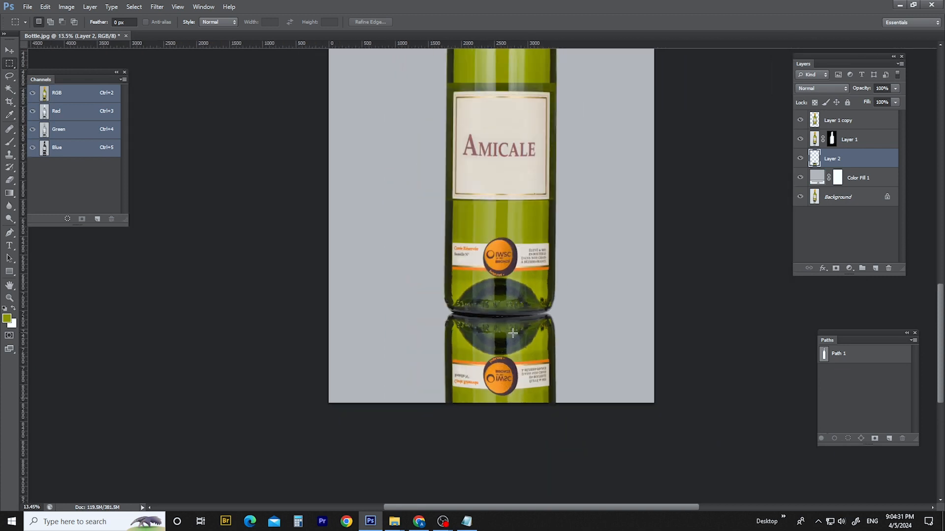
scroll(513, 333, "up", 4)
key("space")
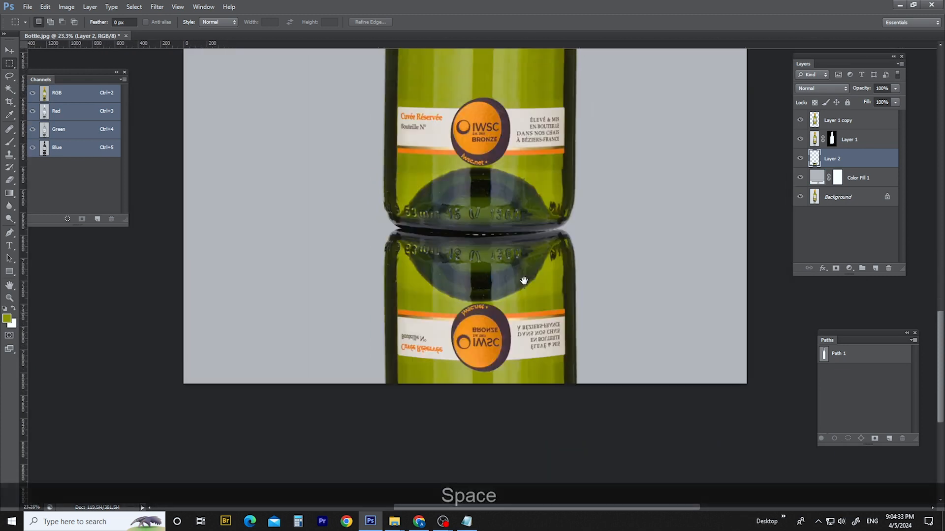
scroll(525, 331, "down", 2)
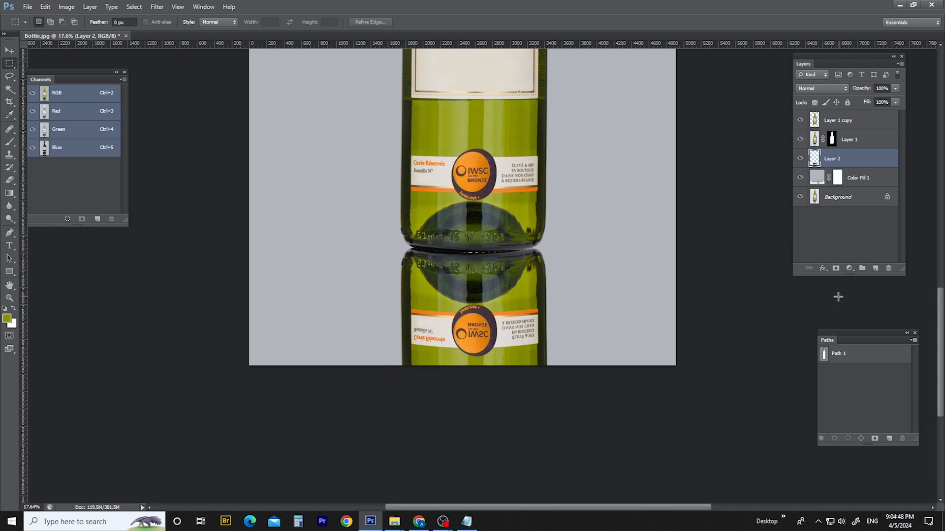
Add a layer mask to Layer 2 and fade the reflection with black-to-transparent gradients drawn upward from below the canvas
left_click(836, 269)
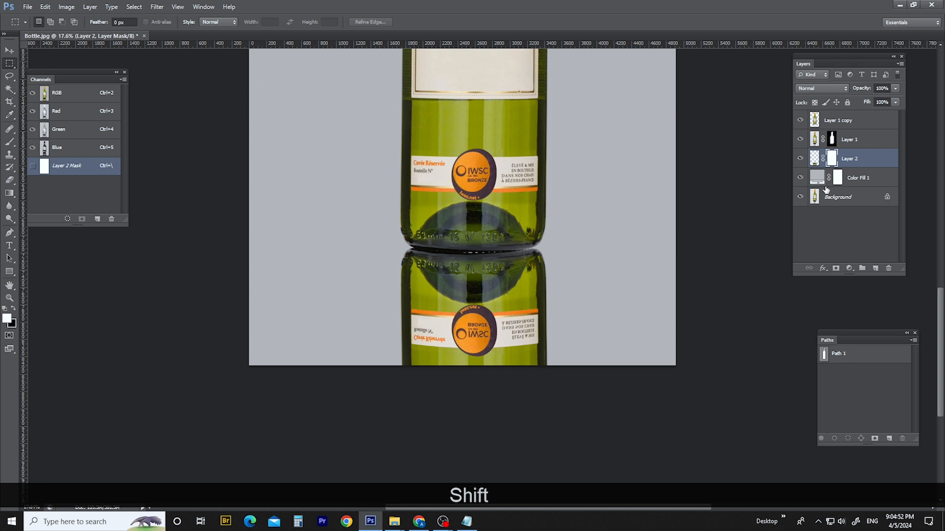
left_click(11, 193)
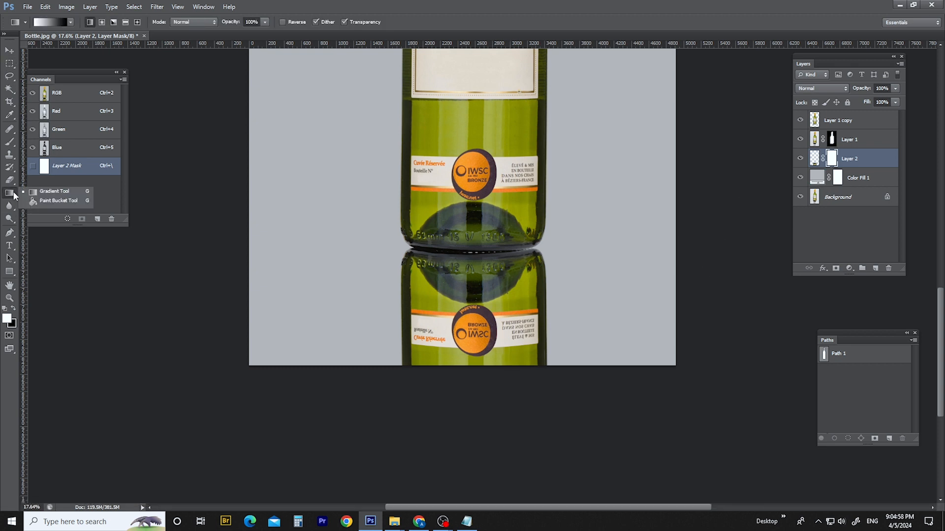
left_click(55, 193)
key("x")
left_click_drag(459, 231, 463, 378)
left_click_drag(471, 246, 470, 246)
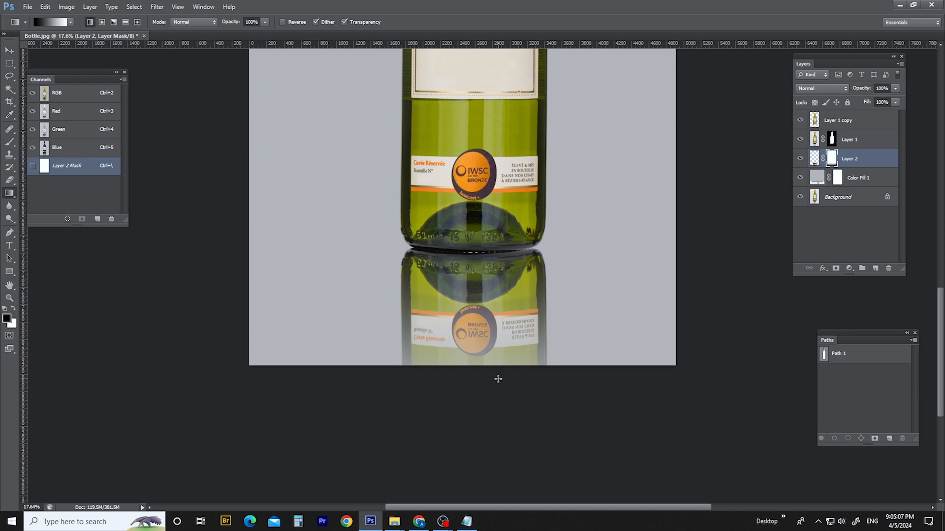
left_click_drag(487, 381, 473, 118)
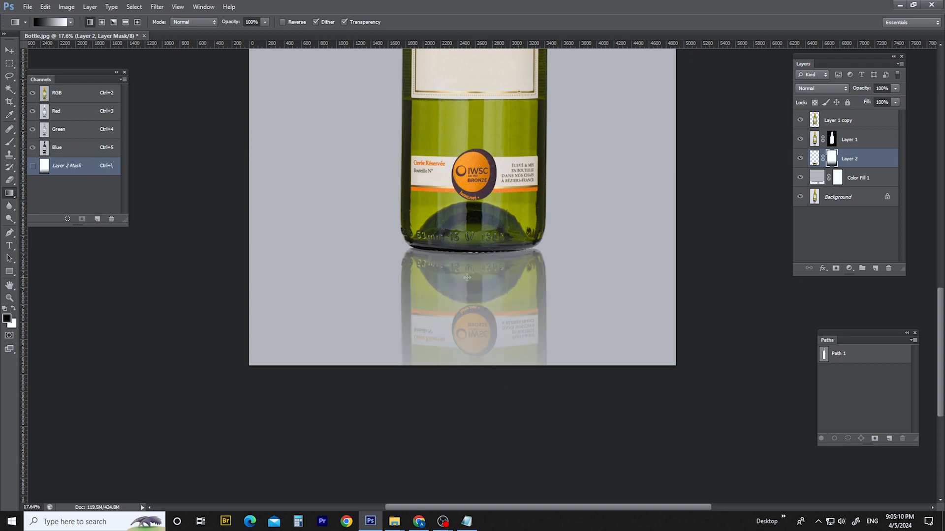
Fade the lower part of the reflection further on its mask with a large soft Eraser at 30% opacity
key("e")
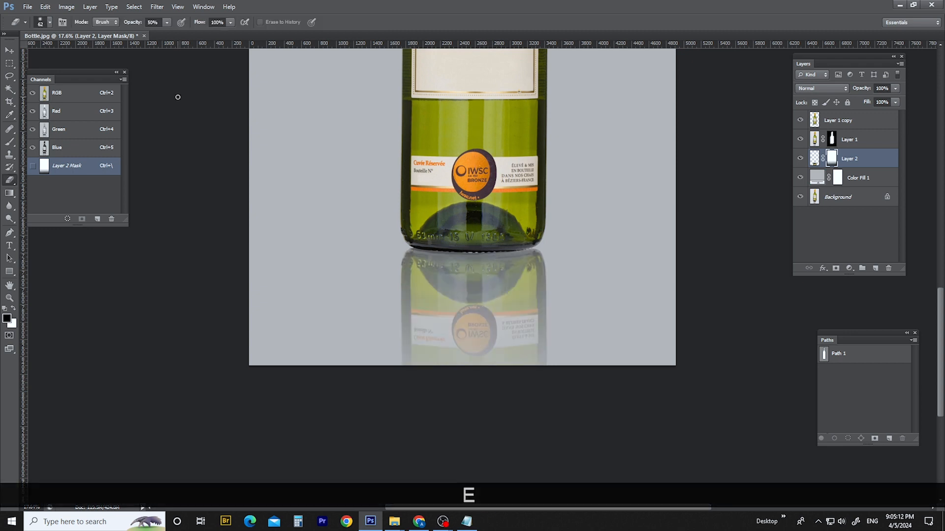
left_click_drag(325, 291, 363, 300, "alt")
key("3")
left_click_drag(441, 320, 615, 344, "alt")
key("x")
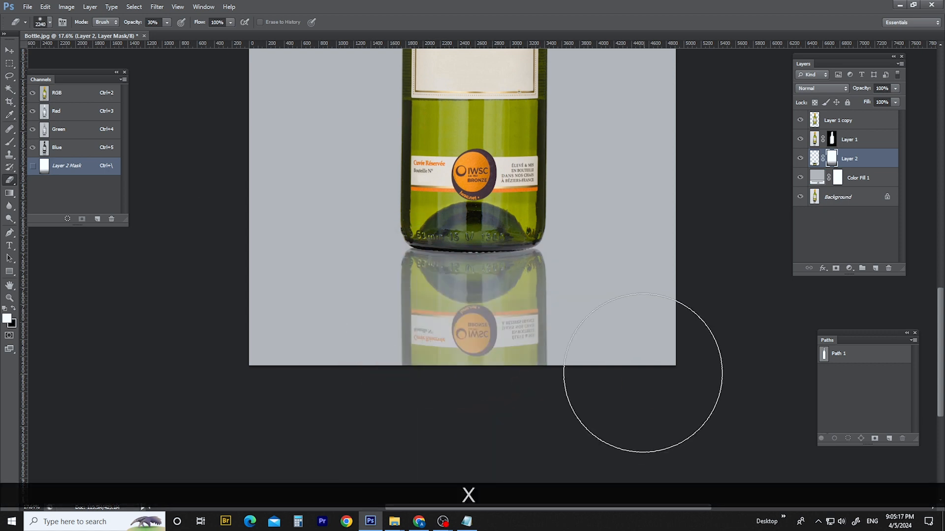
mouse_move(255, 399)
left_mouse_down()
mouse_move(636, 359)
mouse_move(368, 354)
mouse_move(245, 397)
mouse_move(161, 401)
left_mouse_up()
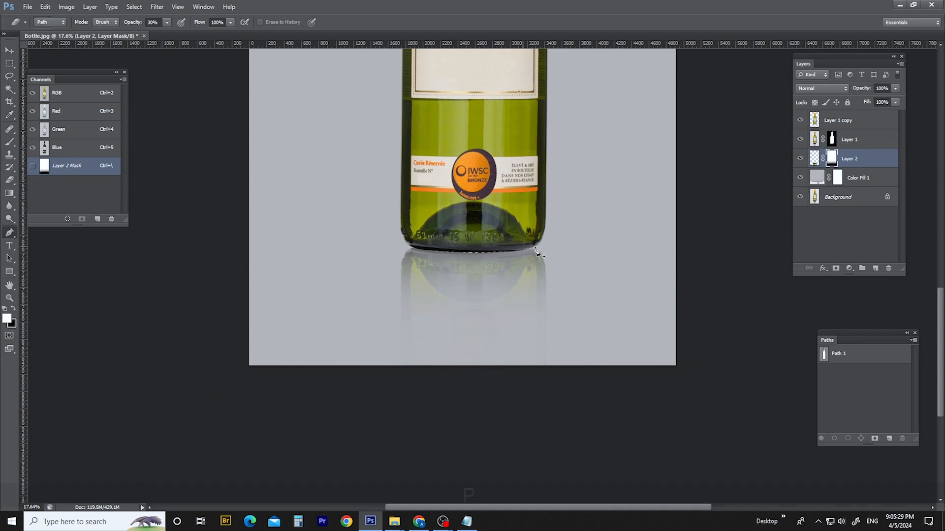
Draw a closed Pen path around the thin contact area between the bottle's base and its reflection
key("p")
scroll(513, 263, "up", 3)
key("space")
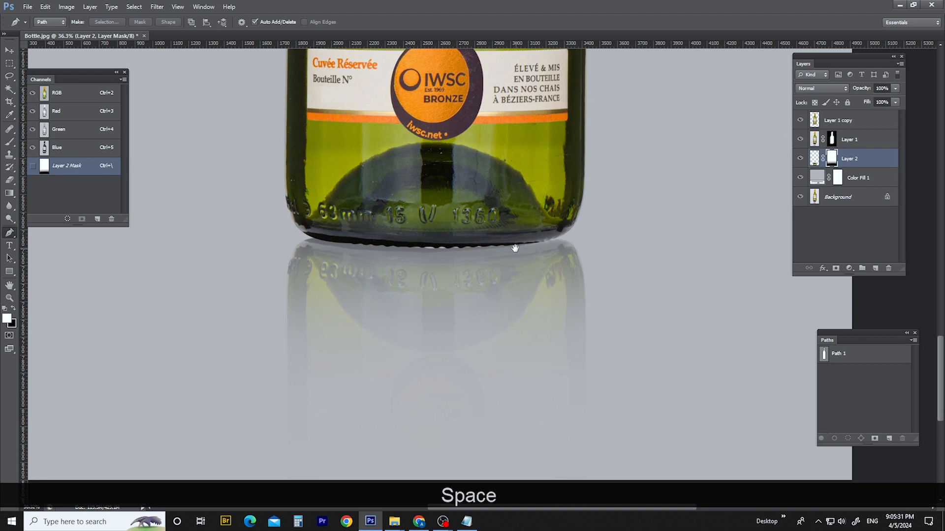
scroll(488, 270, "down", 2)
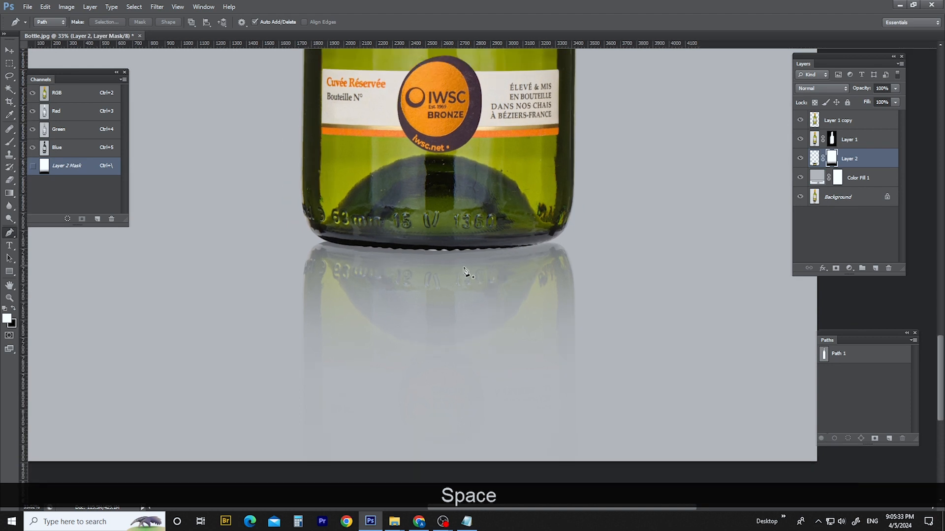
scroll(469, 279, "up", 4)
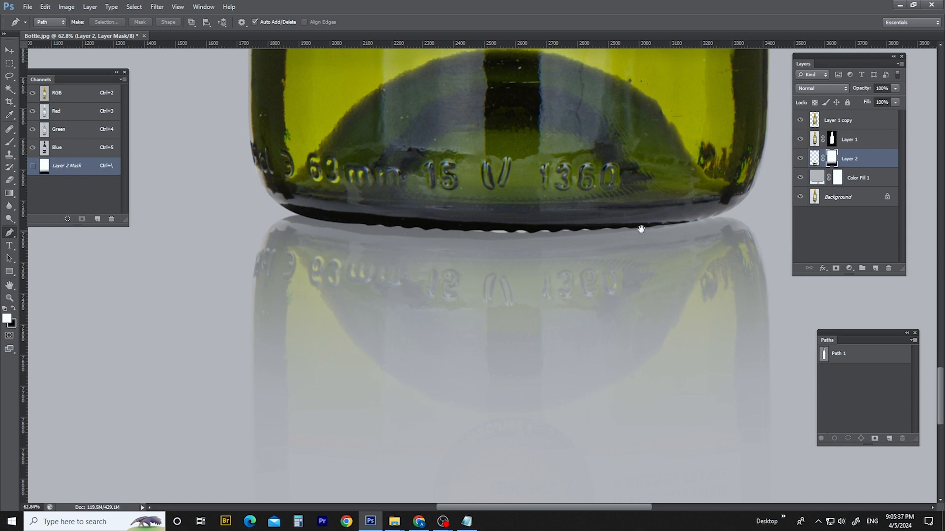
left_click_drag(641, 228, 584, 249)
left_click_drag(684, 240, 683, 239)
key("Up")
key("Up")
key("Up")
key("Up")
left_click_drag(346, 258, 314, 231)
left_click_drag(524, 231, 532, 229)
left_click(630, 239, "alt")
Add an empty layer above Layer 2, load the work path as a selection and feather it by 8 pixels
left_click(876, 269)
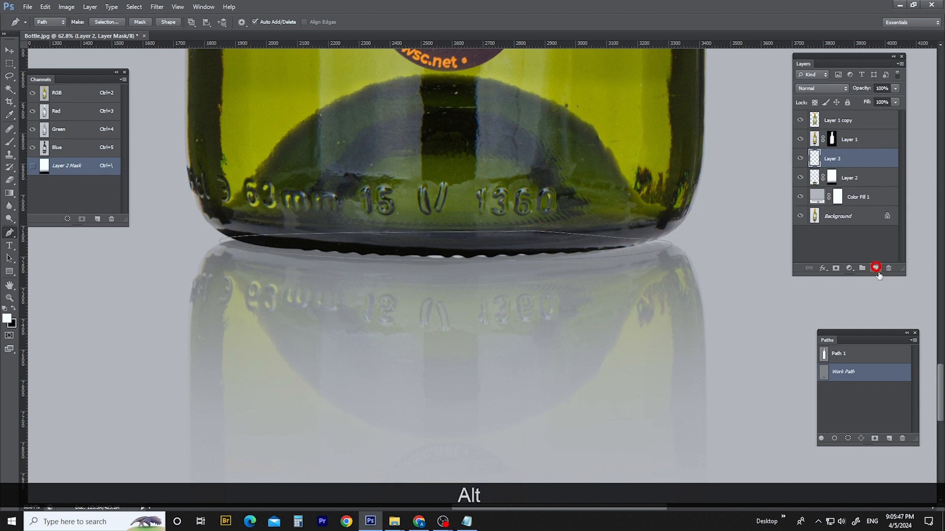
left_click(858, 395)
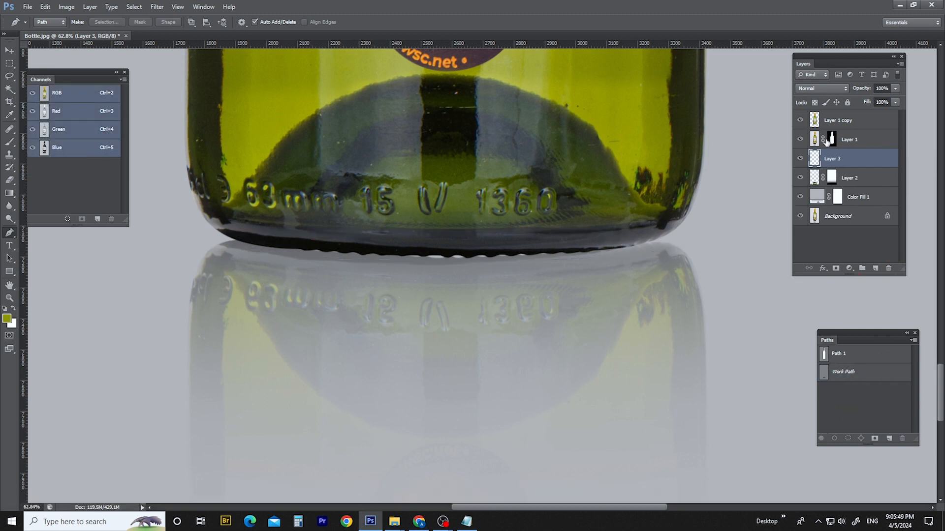
left_click(835, 374, "ctrl")
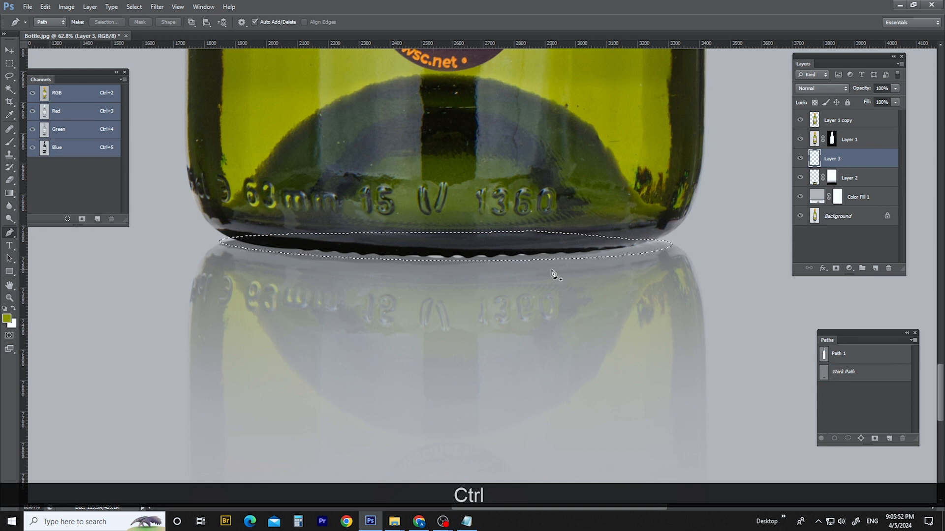
key("ctrl+alt+d")
type("8")
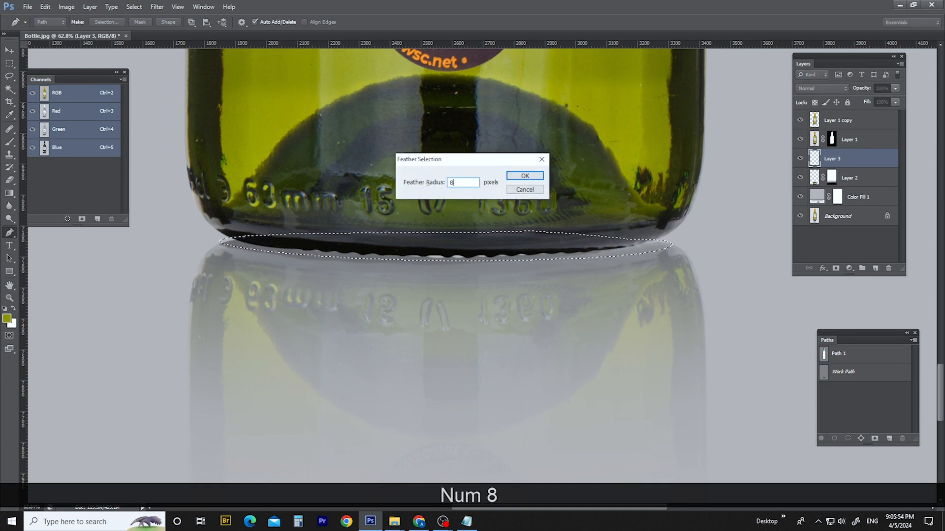
key("Return")
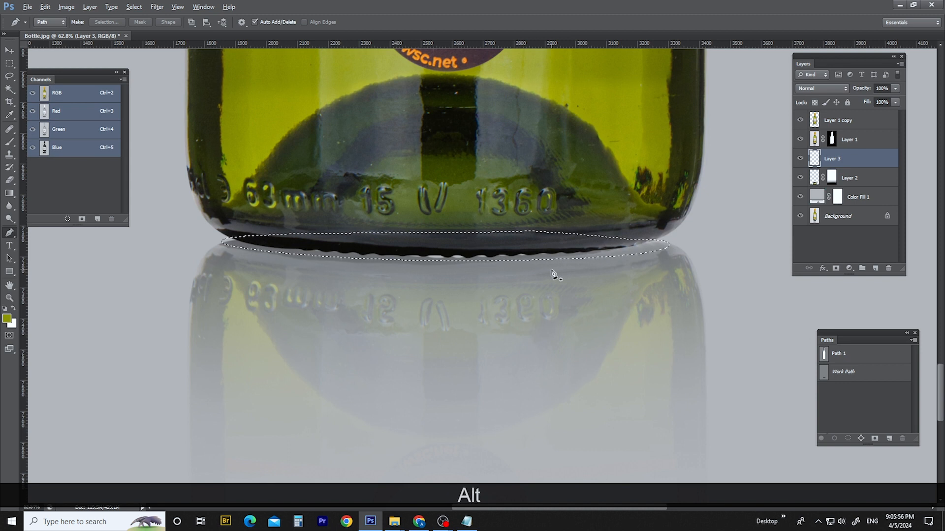
Fill the feathered contact-shadow selection on Layer 3 with black and deselect it
key("d")
key("alt+Delete")
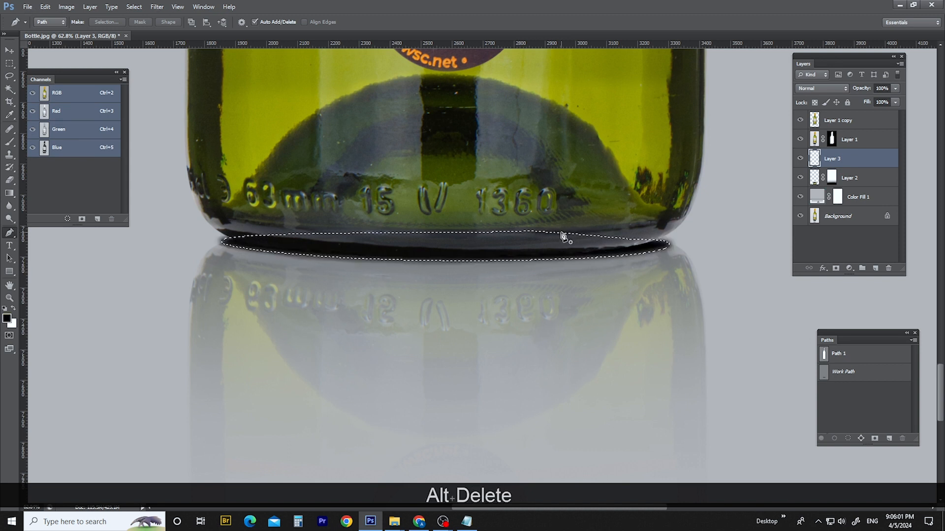
key("ctrl+d")
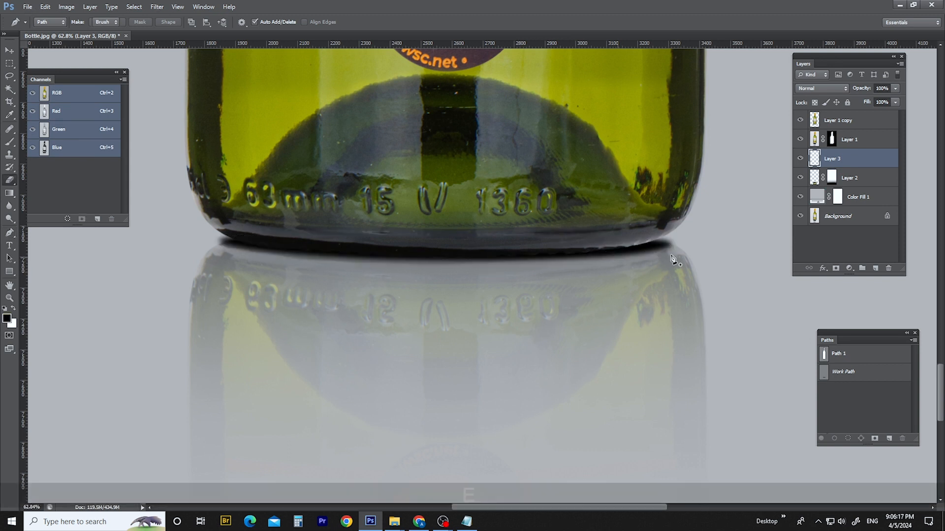
Soften both ends of the contact shadow with a soft Eraser at 30% opacity and set Layer 3's opacity to 86%
key("e")
mouse_move(714, 222)
left_mouse_down()
mouse_move(587, 220)
mouse_move(592, 236)
left_mouse_up()
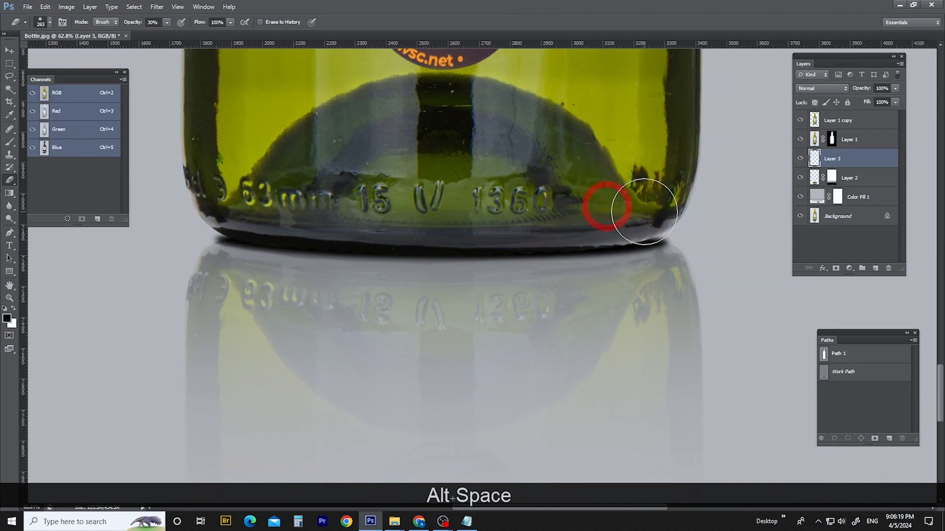
left_click(197, 223)
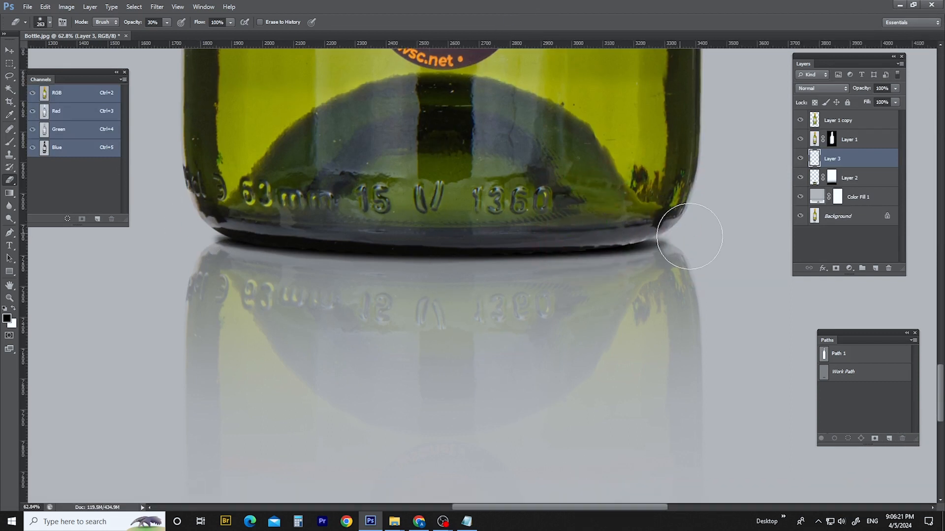
left_click_drag(858, 91, 856, 91)
left_click(859, 91)
mouse_move(591, 162)
left_mouse_down()
mouse_move(551, 148)
mouse_move(552, 210)
mouse_move(530, 196)
left_mouse_up()
Examine the contact shadow, the faded reflection and the whole bottle at several magnifications
key("p")
scroll(556, 220, "up", 5)
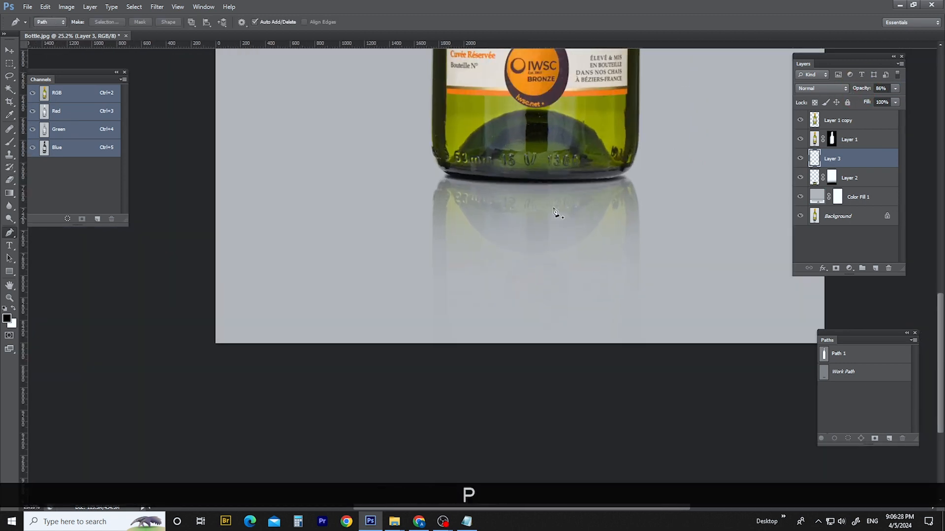
scroll(557, 199, "up", 4)
left_click_drag(528, 163, 515, 251)
scroll(515, 252, "down", 4)
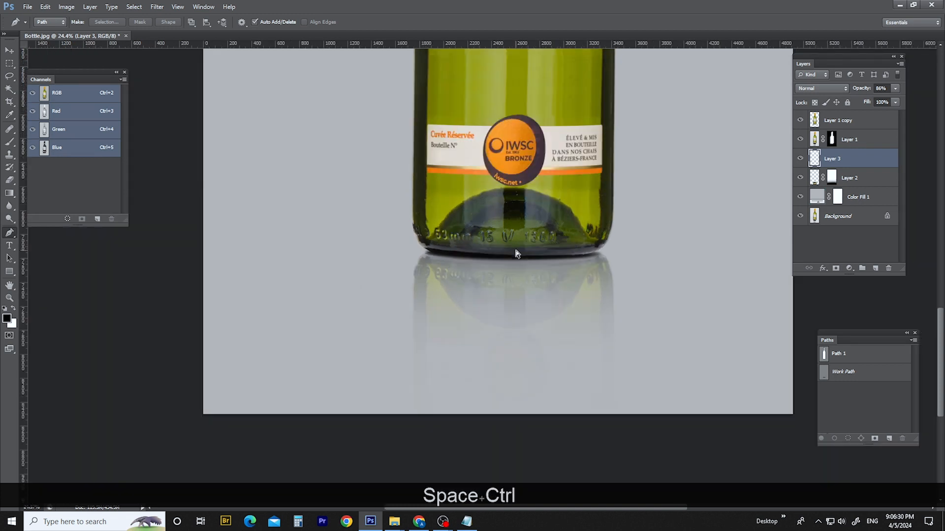
key("ctrl+0")
scroll(563, 332, "up", 5)
key("l")
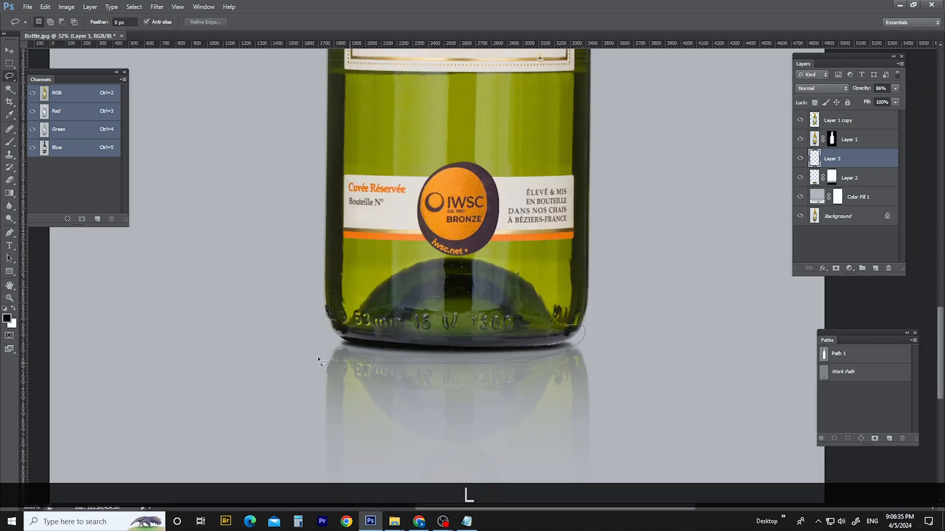
left_click_drag(367, 298, 385, 289)
key("ctrl+d")
left_click_drag(530, 347, 530, 388)
key("ctrl+d")
mouse_move(469, 252)
left_mouse_down()
mouse_move(461, 153)
mouse_move(541, 177)
left_mouse_up()
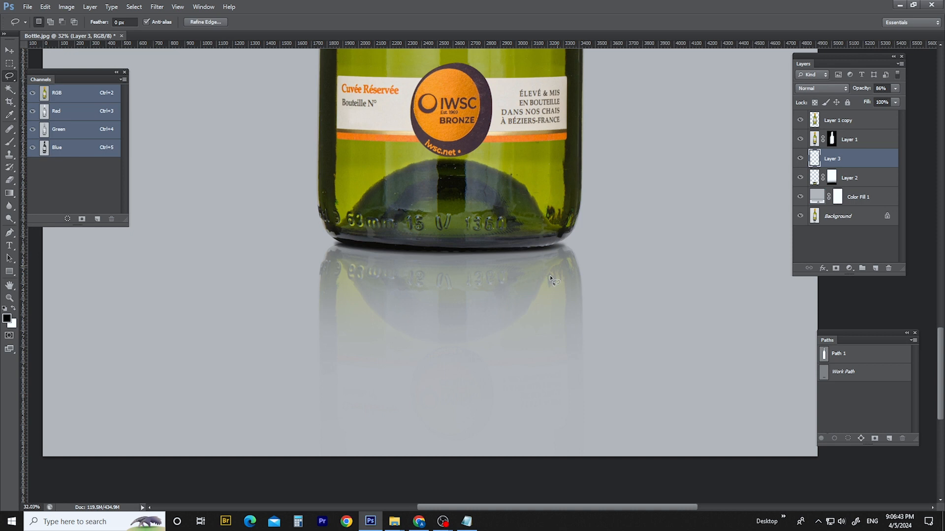
left_click_drag(343, 270, 338, 232)
key("ctrl+d")
left_click_drag(374, 55, 435, 65)
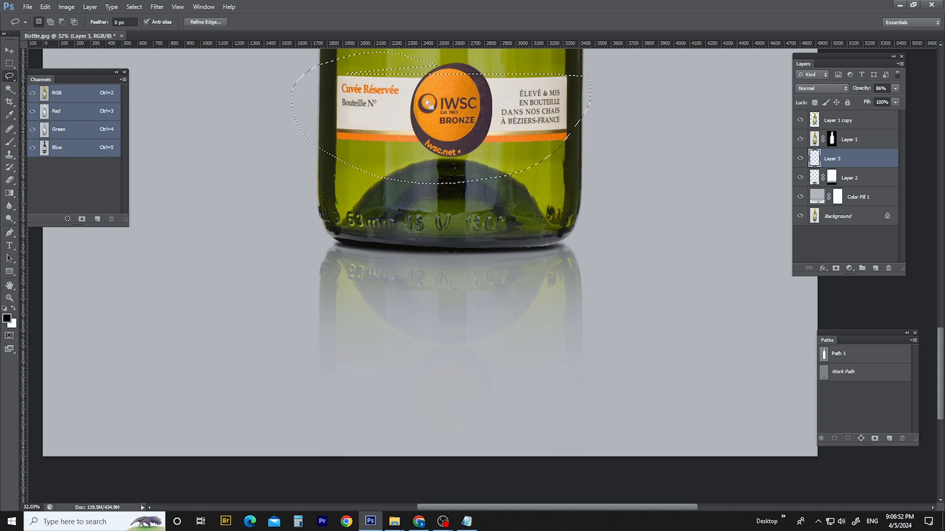
key("ctrl+d")
scroll(439, 364, "down", 2)
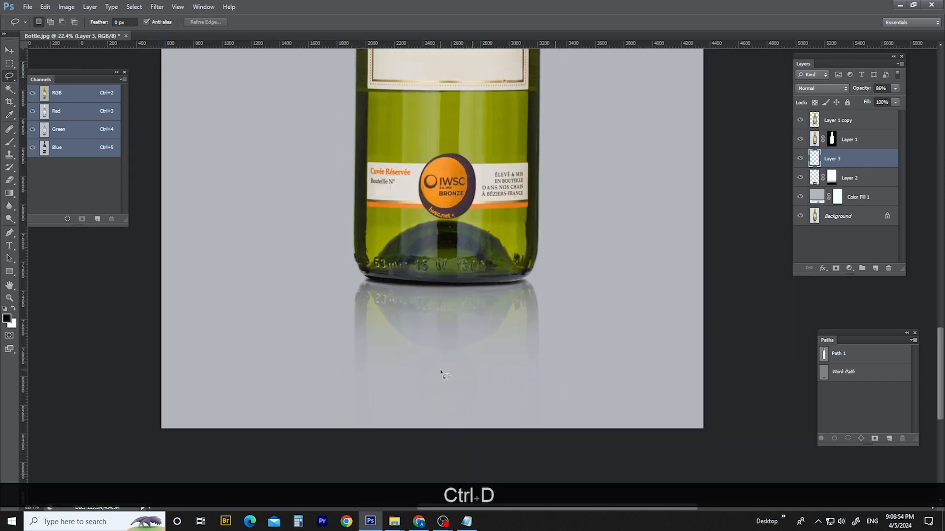
left_click_drag(441, 196, 433, 388)
scroll(408, 249, "down", 3)
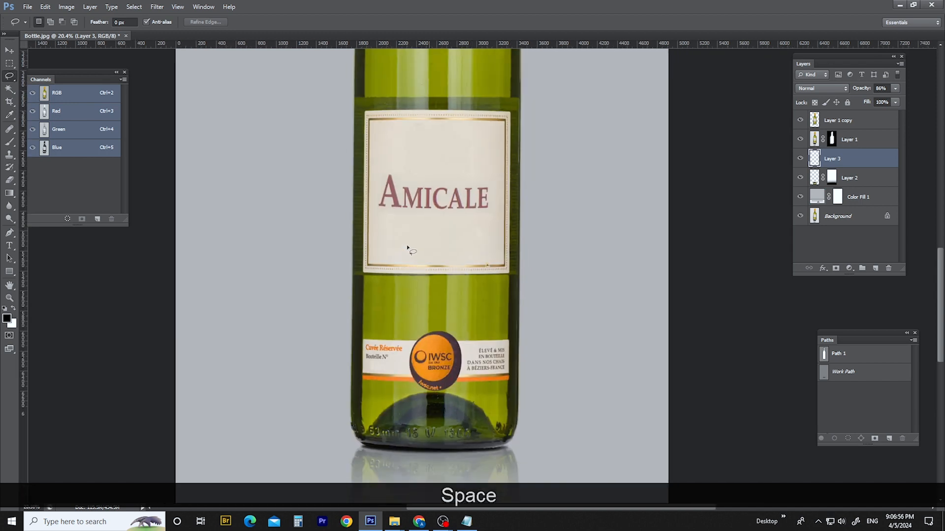
key("ctrl+KP_0")
scroll(512, 461, "up", 2)
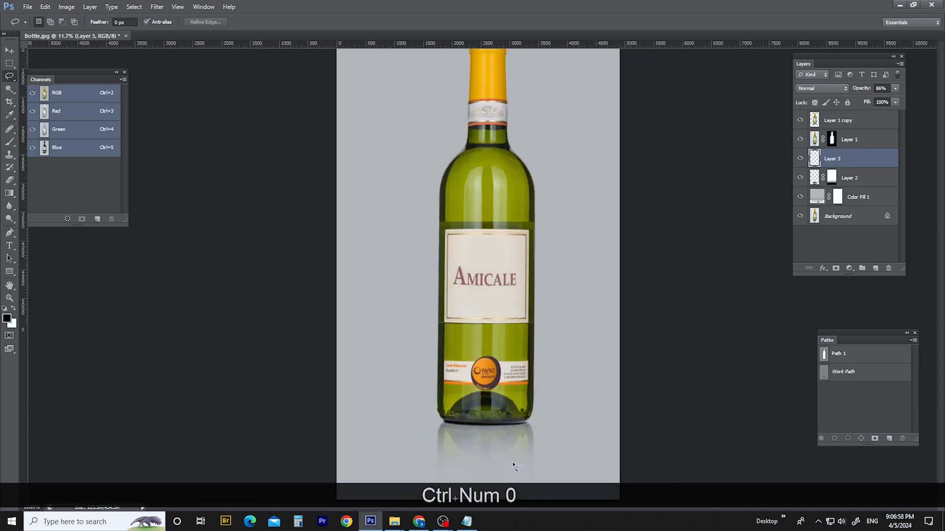
scroll(508, 432, "up", 2)
Switch to the Notepad instructions, read the Retouch-Imperfection requirement and return to Photoshop
left_click(466, 521)
left_click(165, 139)
left_click_drag(170, 110, 79, 114)
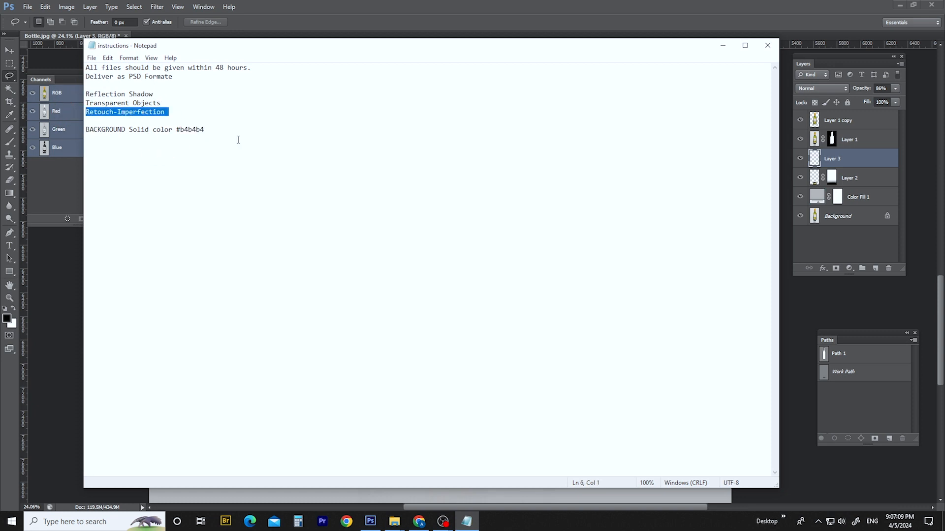
left_click(722, 46)
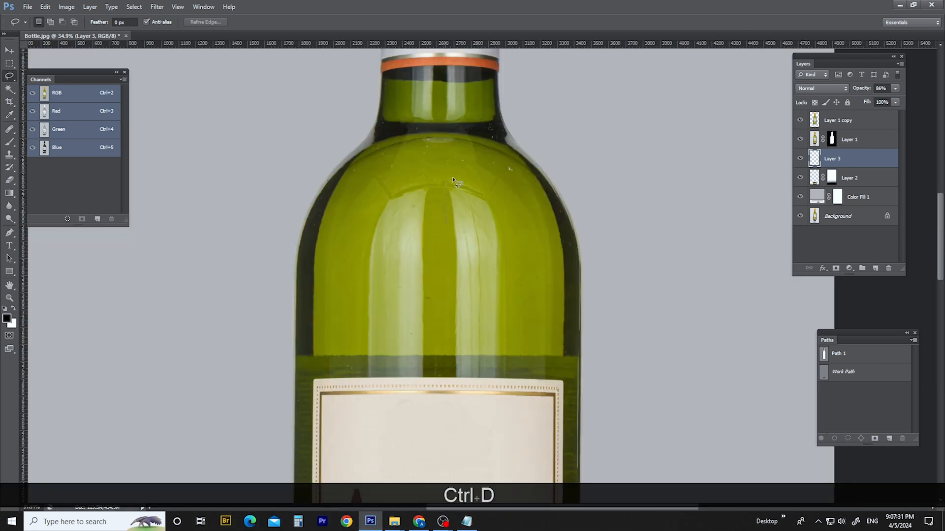
Examine the light streaks, dust and scratches on the glass between the bottle's neck and the main label
mouse_move(483, 418)
left_mouse_down()
mouse_move(435, 351)
mouse_move(445, 226)
left_mouse_up()
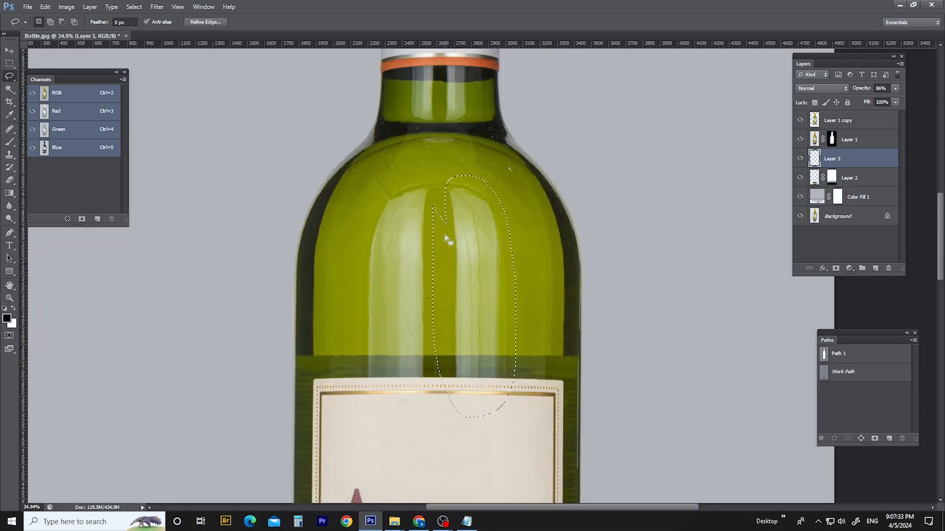
key("ctrl+d")
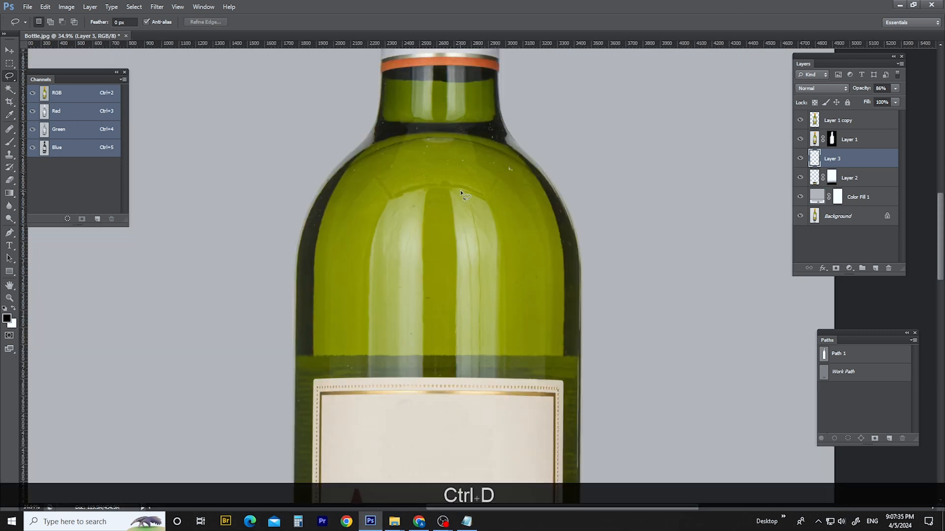
scroll(442, 332, "down", 4)
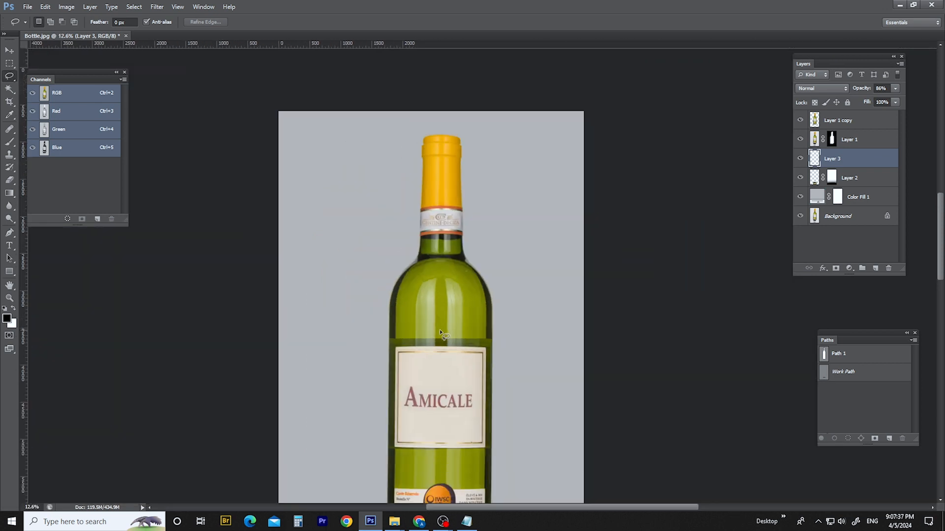
scroll(453, 284, "up", 3)
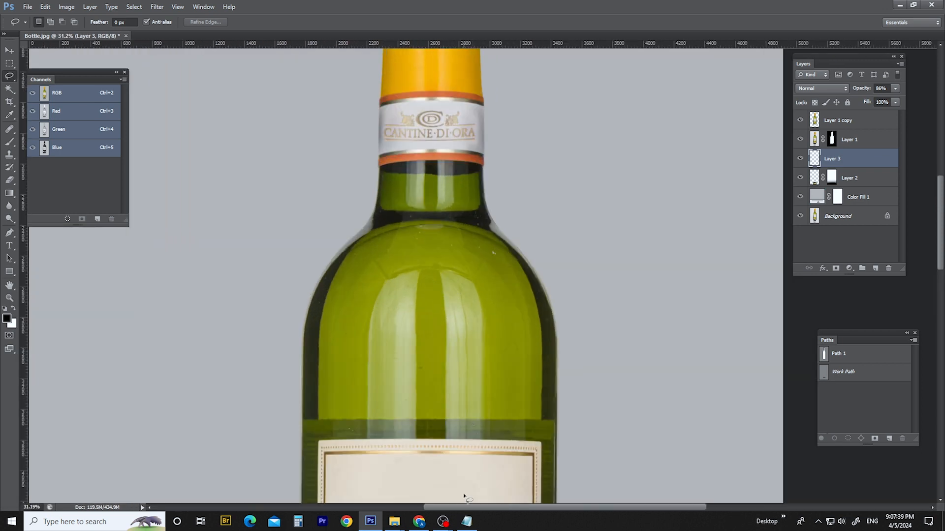
left_click(466, 521)
left_click(466, 521)
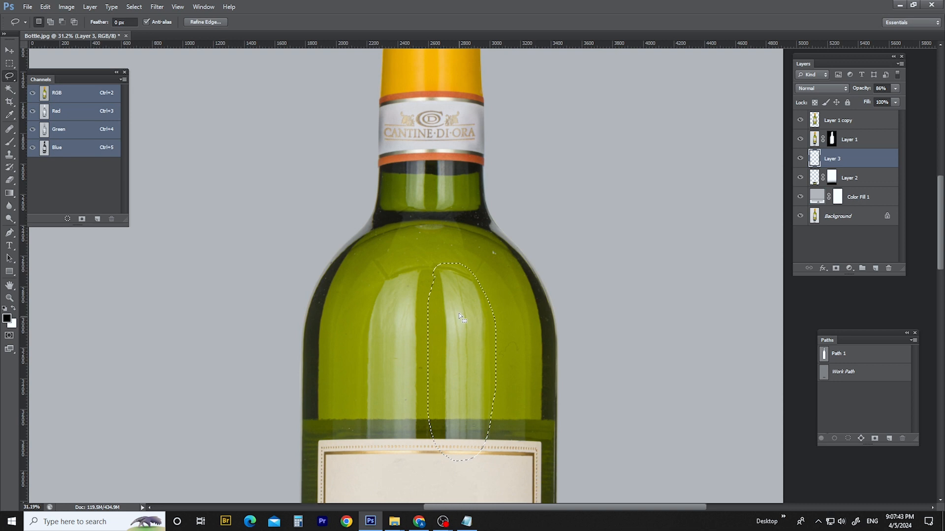
key("ctrl+d")
scroll(459, 389, "up", 1)
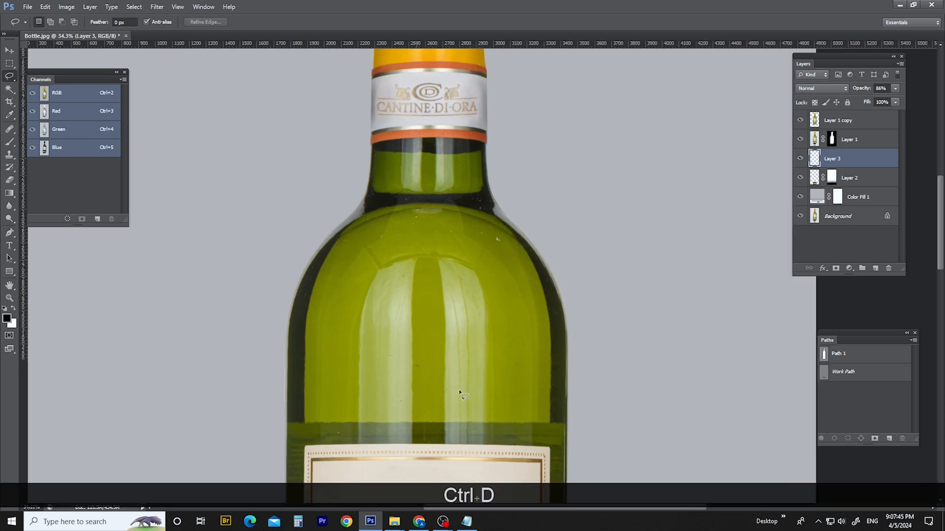
scroll(458, 331, "down", 1)
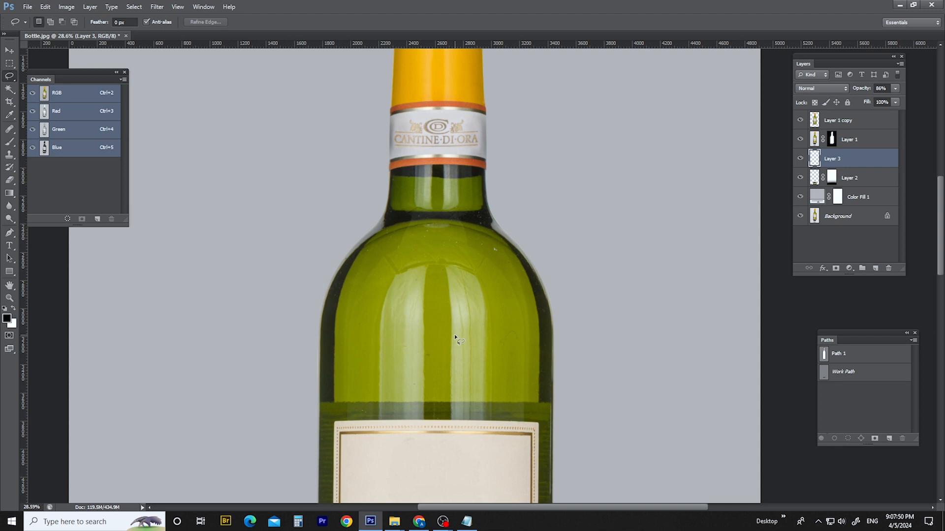
scroll(456, 337, "up", 4)
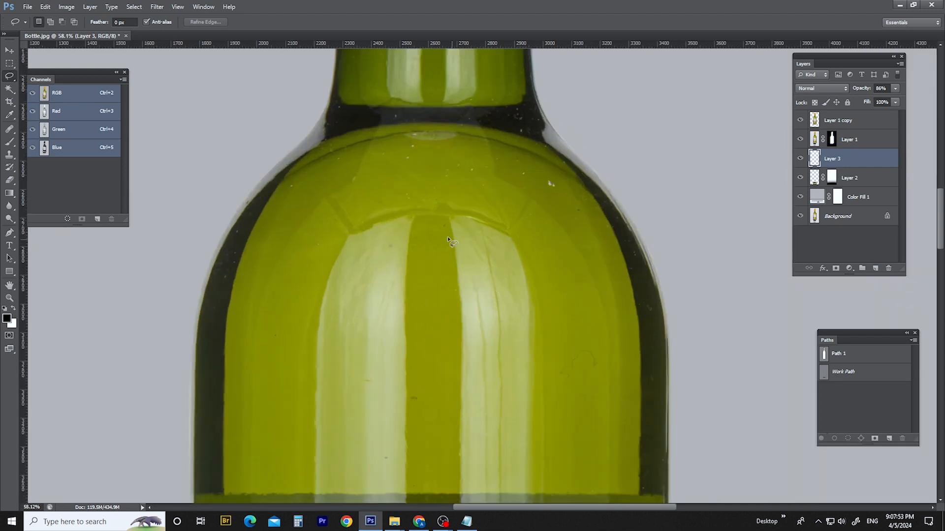
scroll(414, 273, "down", 2)
Group the contact-shadow layer (Layer 3) with the reflection layer (Layer 2) and check the group's visibility
left_click(856, 184, "ctrl")
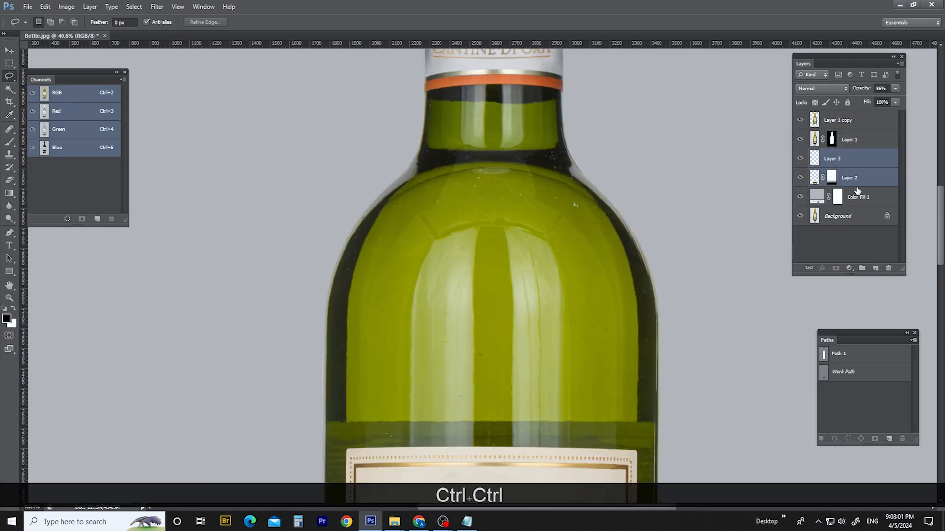
key("ctrl+g")
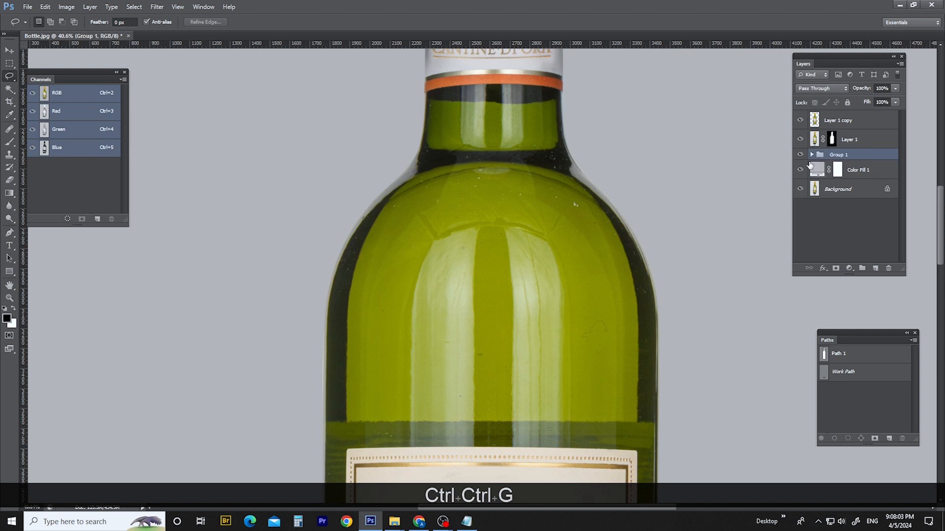
left_click(799, 156)
Delete Layer 1 copy and add a new empty layer above Layer 1
left_click(848, 140)
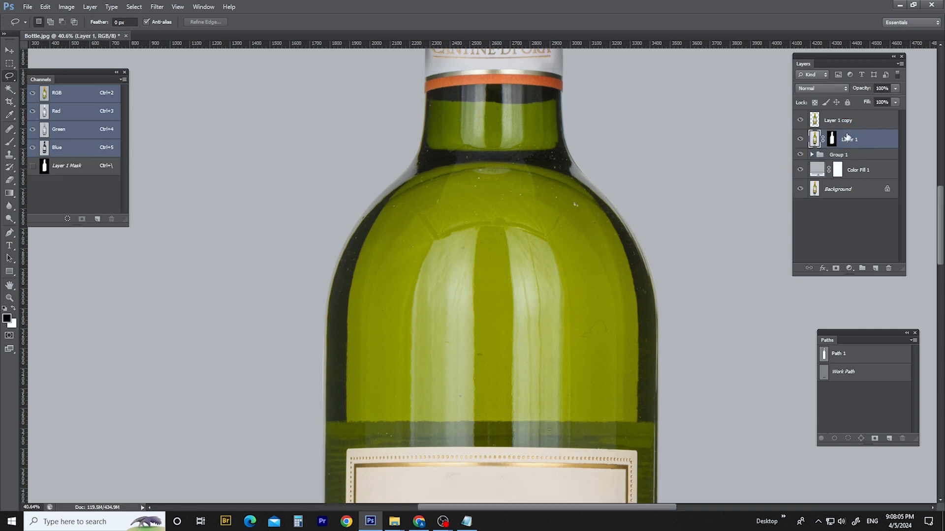
left_click(841, 119)
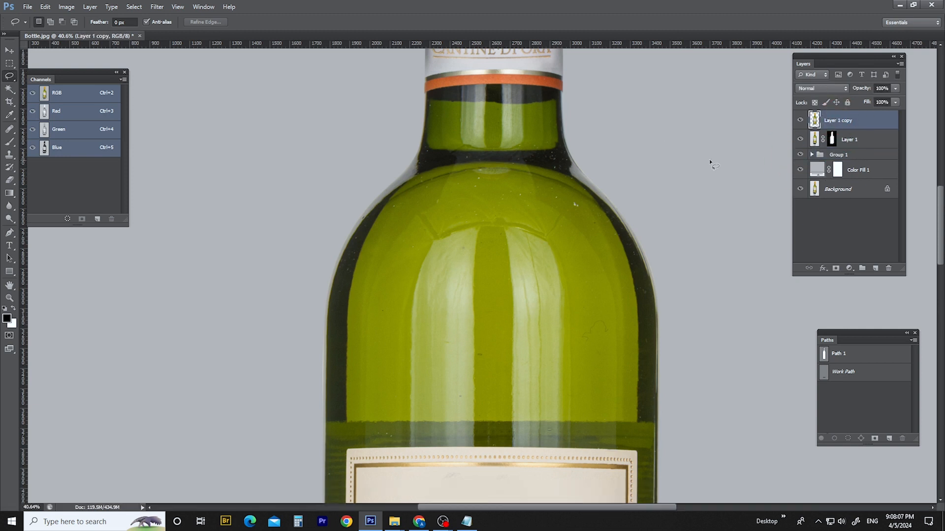
key("ctrl+0")
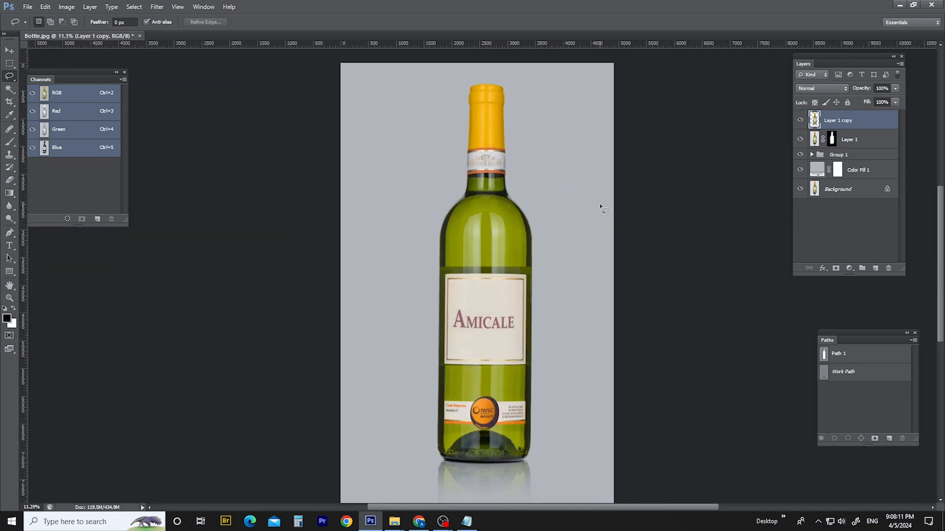
key("Delete")
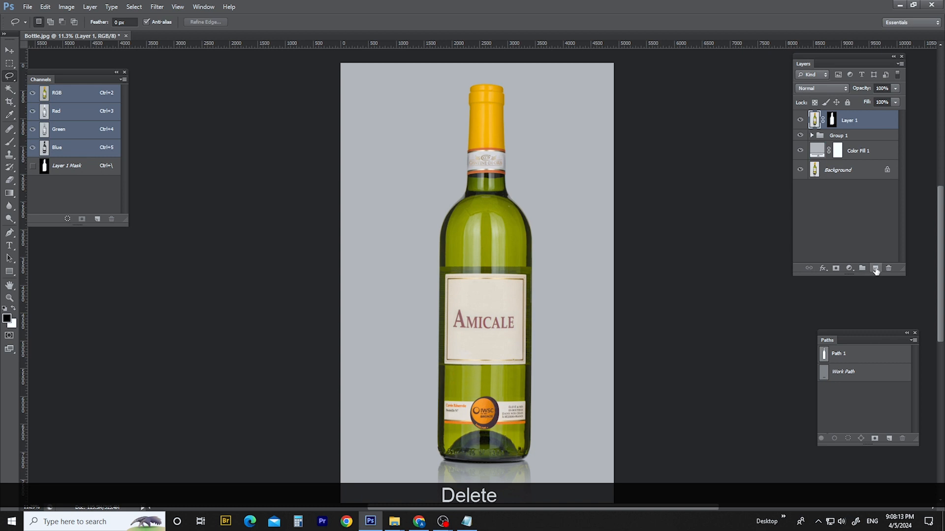
left_click(876, 268)
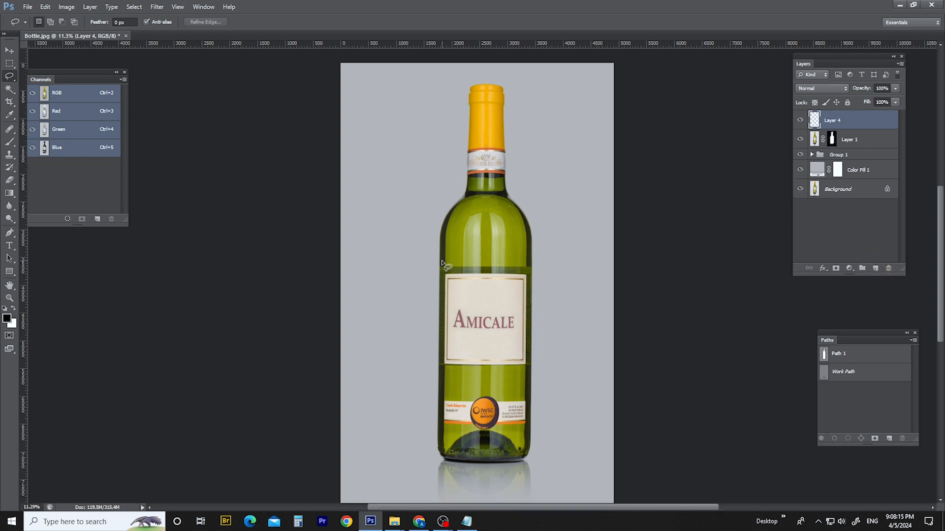
Paint over the light streaks on the upper glass with a soft Brush at 41% opacity, using green sampled from the bottle
key("b")
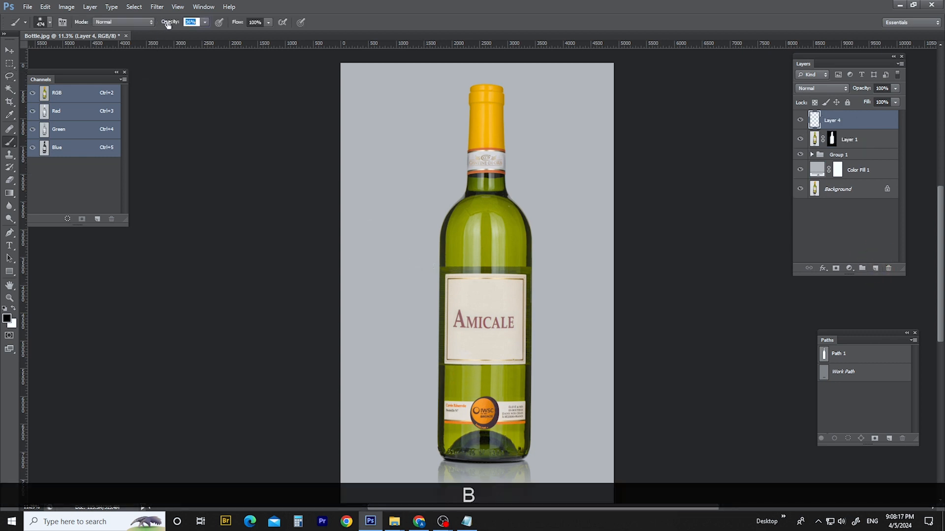
left_click_drag(498, 238, 557, 281)
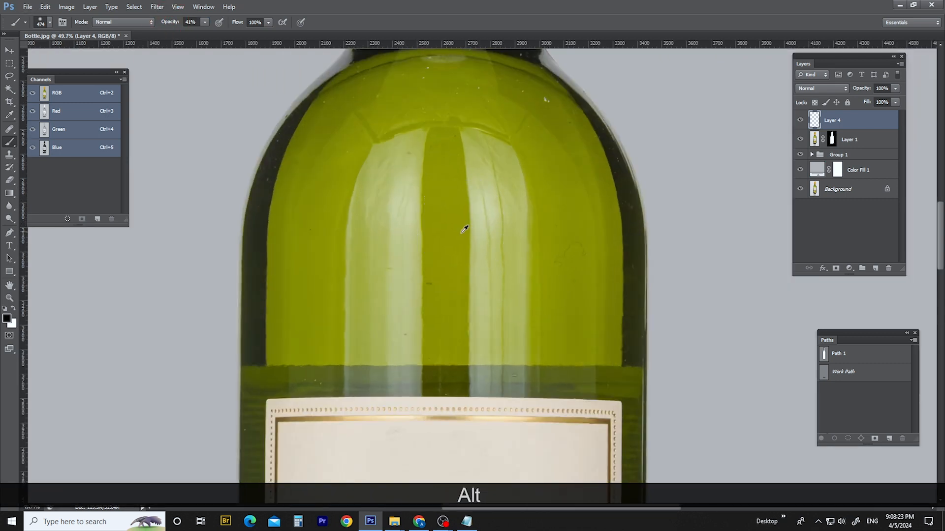
left_click(444, 179, "alt")
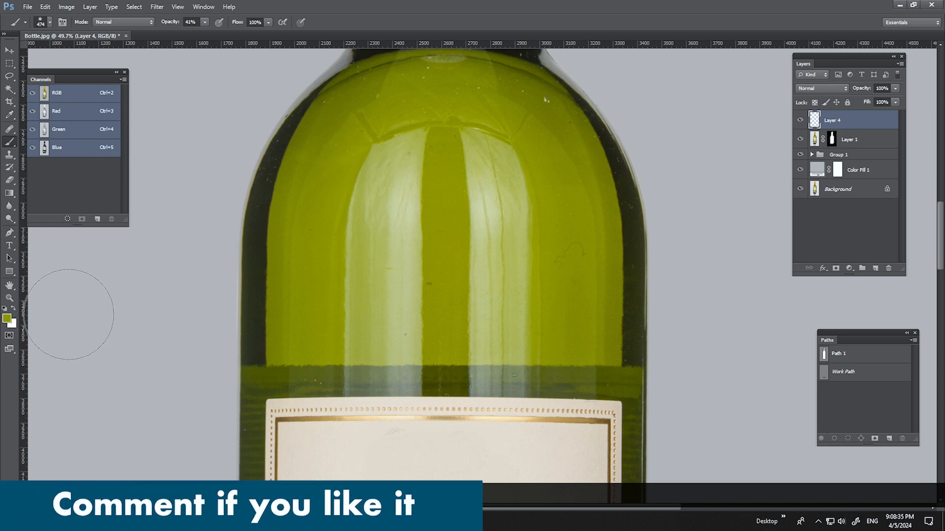
left_click(471, 177, "alt")
scroll(473, 163, "up", 2)
left_click_drag(472, 164, 464, 139)
mouse_move(470, 310)
left_mouse_down()
mouse_move(468, 172)
mouse_move(469, 261)
left_mouse_up()
left_click_drag(496, 321, 493, 374)
right_click(492, 381, "alt")
left_click_drag(494, 74, 510, 262)
mouse_move(382, 150)
left_mouse_down()
mouse_move(328, 362)
mouse_move(374, 338)
left_mouse_up()
left_click_drag(392, 318, 392, 295)
left_click_drag(516, 388, 339, 386)
left_click(433, 385, "alt")
right_click(413, 384, "alt")
mouse_move(418, 382)
left_mouse_down()
mouse_move(301, 382)
mouse_move(412, 382)
left_mouse_up()
mouse_move(540, 382)
left_mouse_down()
mouse_move(481, 384)
mouse_move(531, 127)
left_mouse_up()
Paint over the light streaks on the glass between the main label and the lower label, using a large soft Brush in sampled green
scroll(524, 392, "down", 5)
right_click(532, 386, "alt")
left_click_drag(468, 379, 468, 113)
left_click(480, 213, "alt")
right_click(480, 213, "alt")
mouse_move(493, 247)
left_mouse_down()
mouse_move(500, 180)
mouse_move(491, 241)
left_mouse_up()
left_click_drag(433, 270, 432, 178)
right_click(439, 228, "alt")
left_click_drag(422, 302, 424, 165)
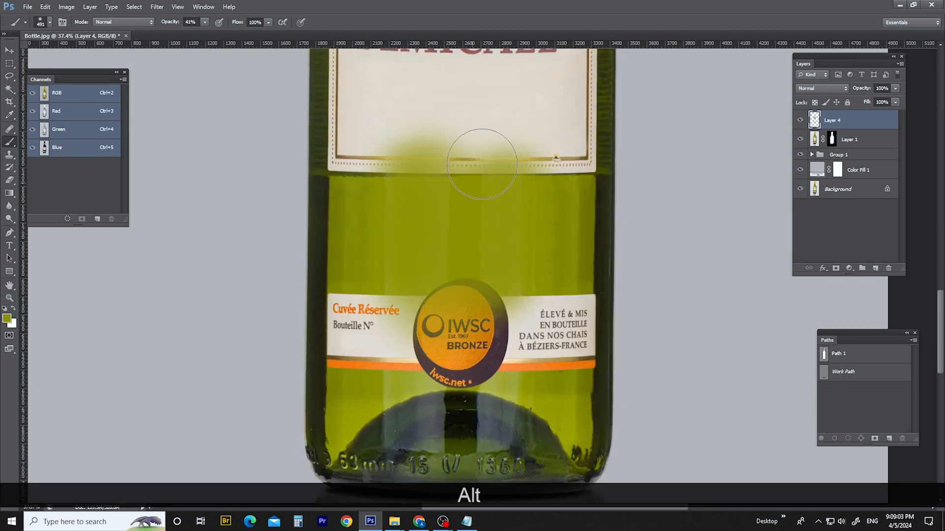
Even out the remaining streaks between the two labels with a smaller soft Brush, using sizes of 293 and 342 px
left_click_drag(415, 198, 414, 295)
left_click_drag(432, 253, 434, 259)
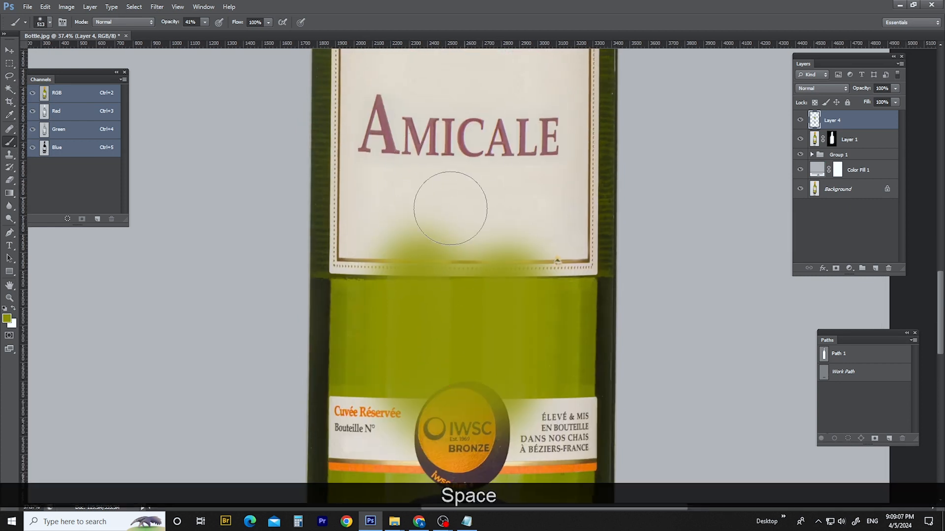
left_click_drag(498, 264, 501, 153)
right_click(522, 248, "alt")
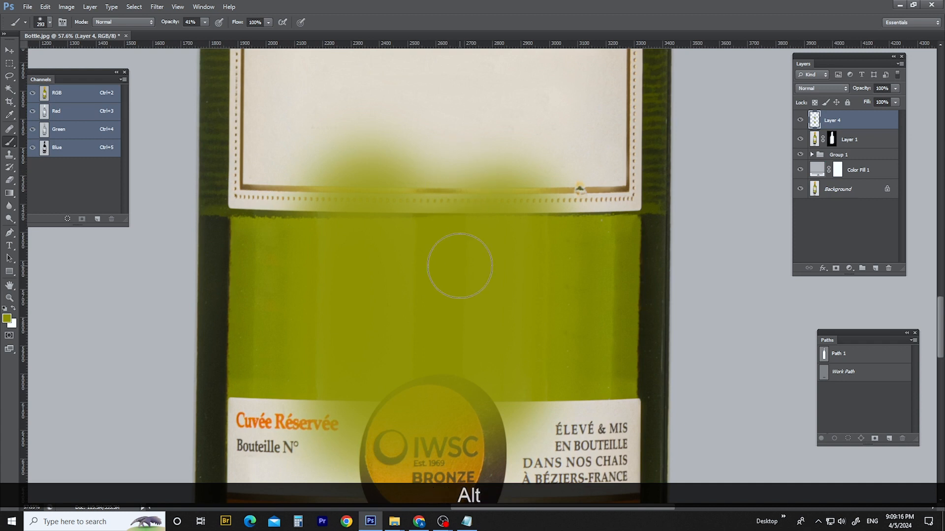
right_click(459, 266, "alt")
right_click(317, 285, "alt")
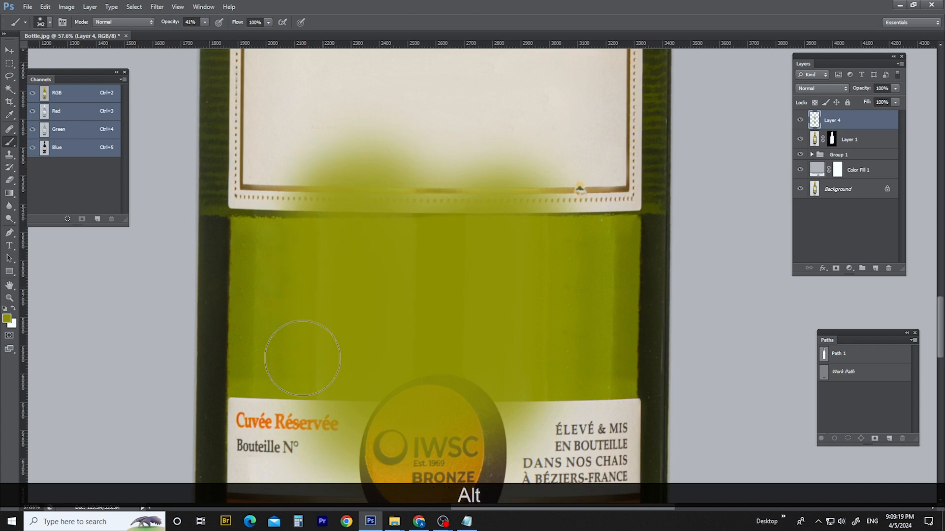
Paint over the light reflections on the glass below the lower label with a 185 px soft Brush, sampling the nearby green and dark tones
left_click_drag(510, 129, 540, 74)
right_click(550, 181)
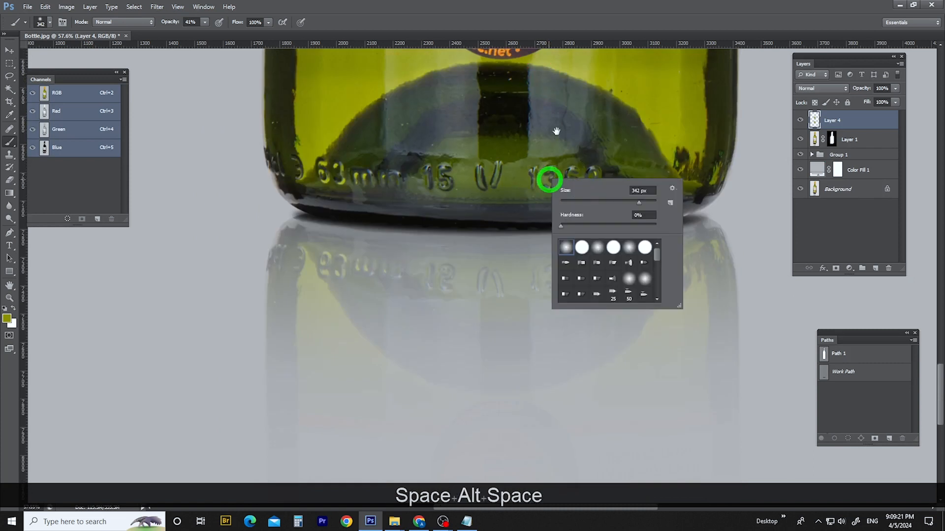
left_click_drag(556, 130, 556, 204)
right_click(559, 205, "alt")
right_click(551, 235, "alt")
left_click(363, 300, "alt")
left_click(322, 295)
left_click(519, 273)
left_click(557, 318, "alt")
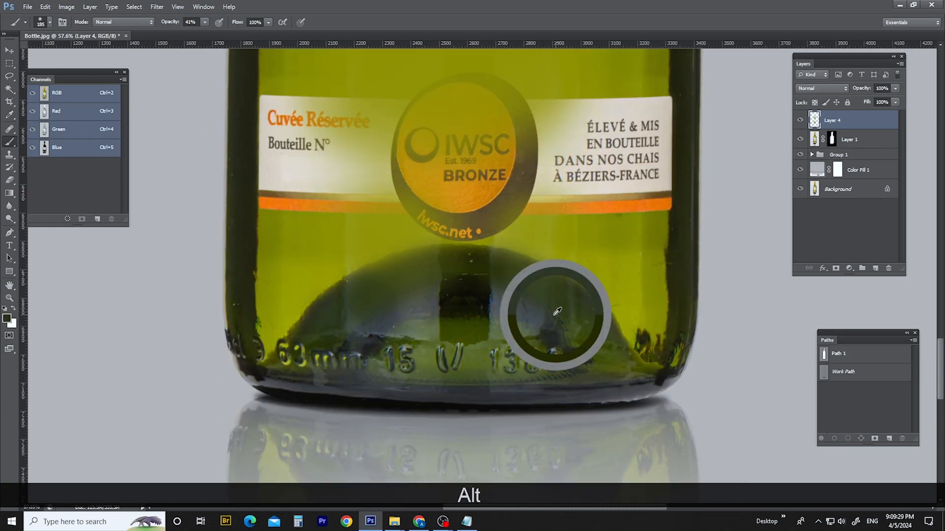
left_click(469, 297, "alt")
left_click(403, 317)
scroll(416, 248, "down", 3)
left_click_drag(430, 197, 430, 216)
Hide Layer 4 and discard the trial pen path along the lower label's edge by deleting the Work Path
key("p")
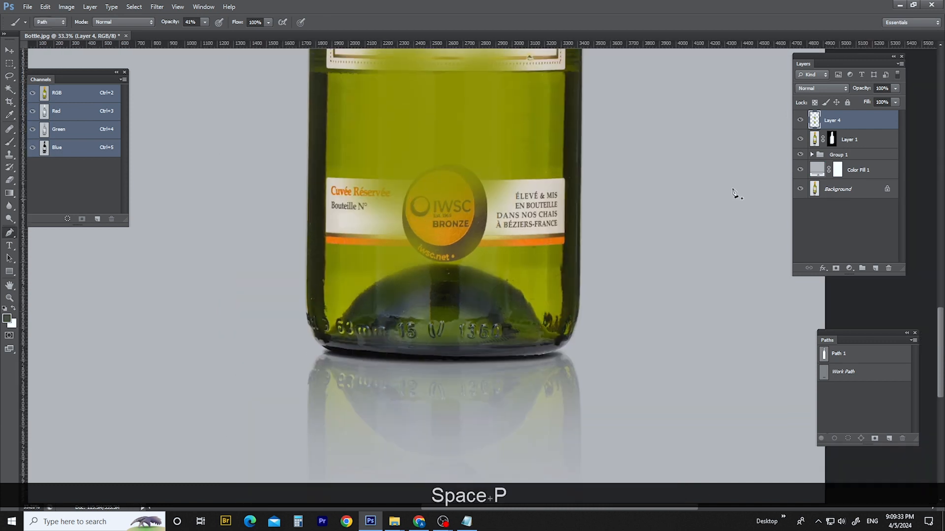
left_click(800, 121)
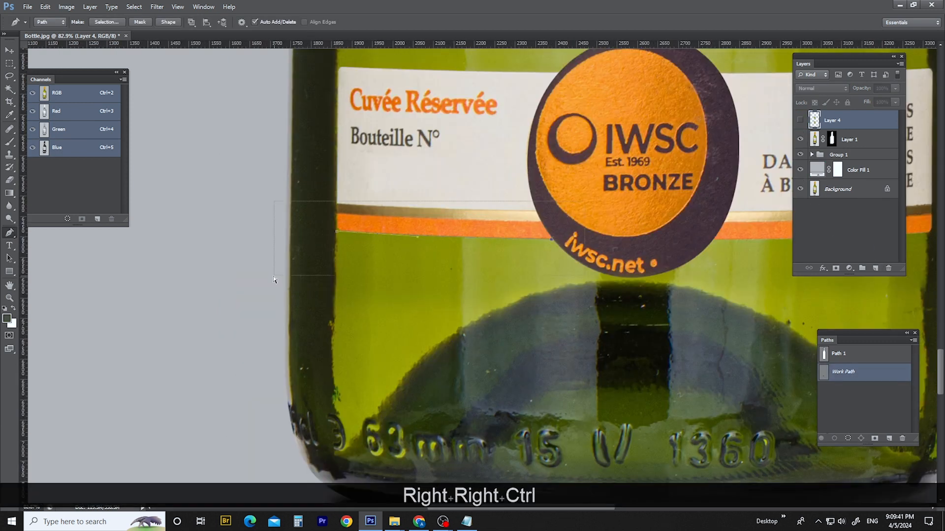
key("Delete")
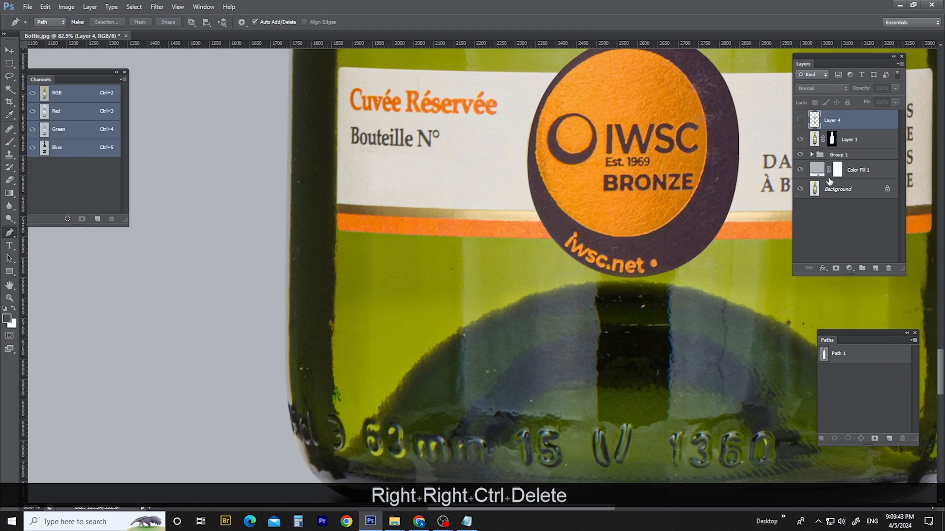
Select the lower label's orange stripe beside the medal on Layer 1, using the Magic Wand at tolerance 31
key("w")
left_click(814, 139)
left_click_drag(211, 24, 212, 24)
left_click_drag(202, 23, 197, 22)
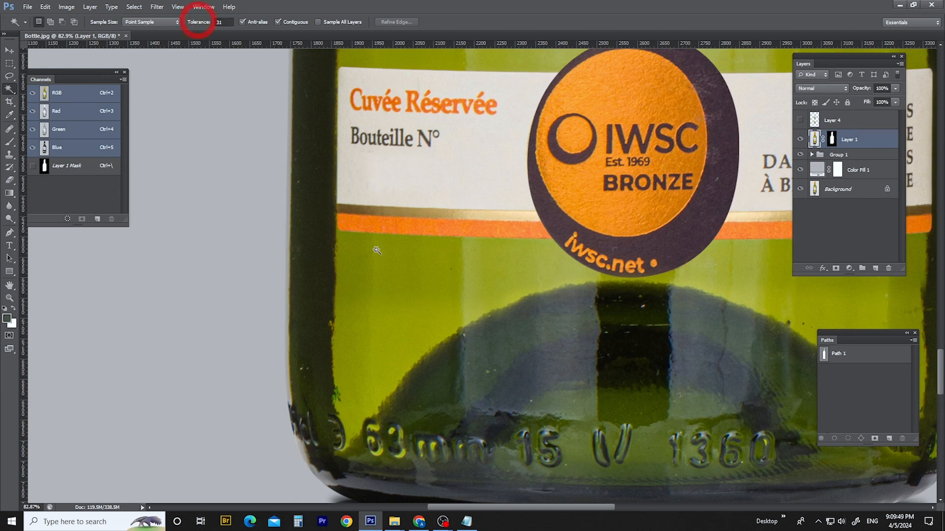
left_click(403, 232)
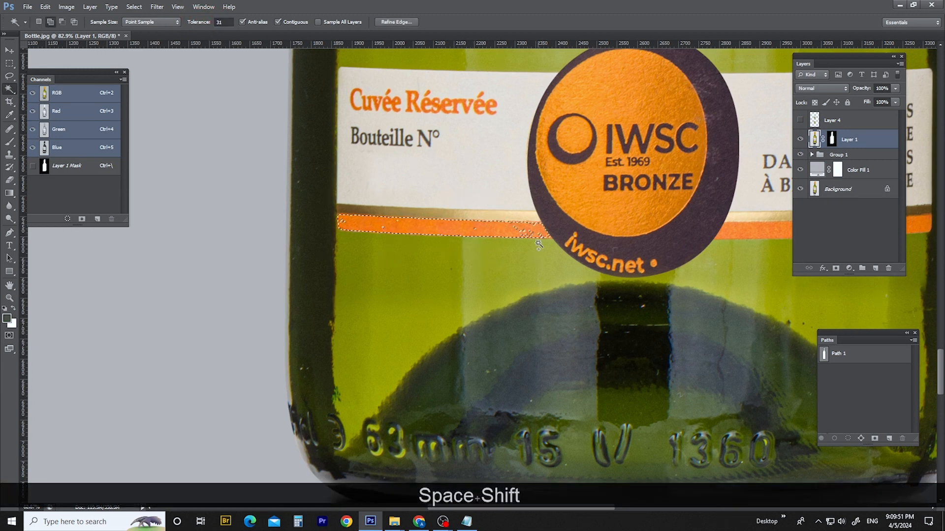
left_click(529, 224, "shift")
Raise the Magic Wand tolerance to 44 and add the rest of the lower label and the IWSC medal to the selection
left_click_drag(577, 238, 216, 78)
left_click_drag(196, 27, 203, 25)
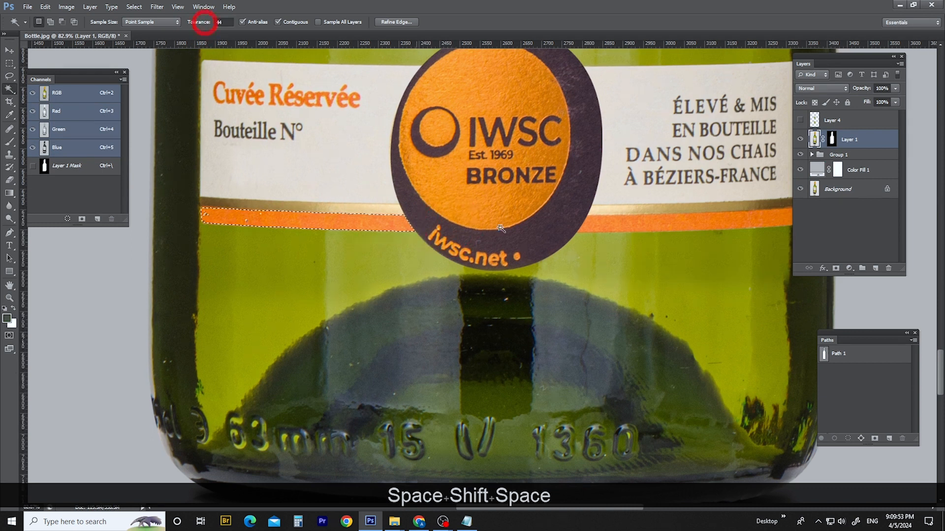
scroll(628, 263, "down", 3)
left_click(418, 198, "shift")
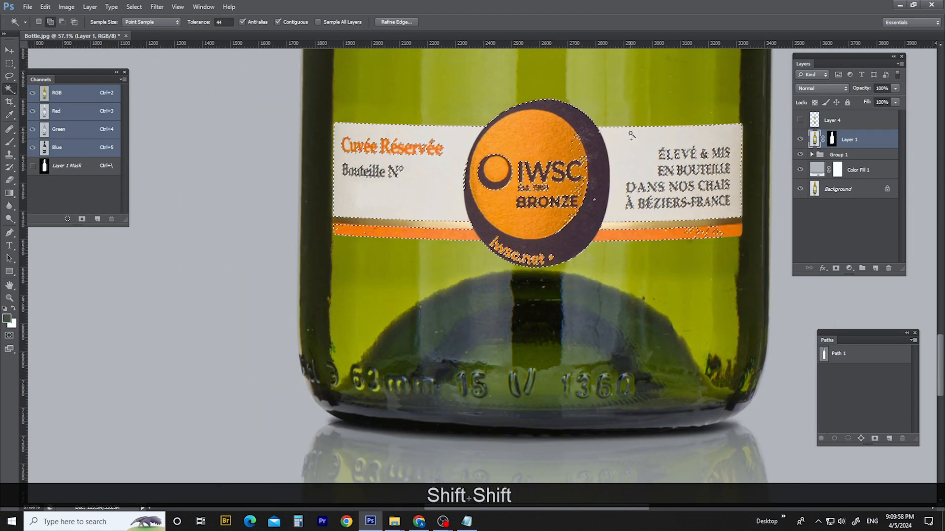
Add the main label's dotted outer border to the Magic Wand selection
scroll(418, 198, "down", 2)
left_click_drag(491, 74, 510, 491)
left_click(470, 192, "shift")
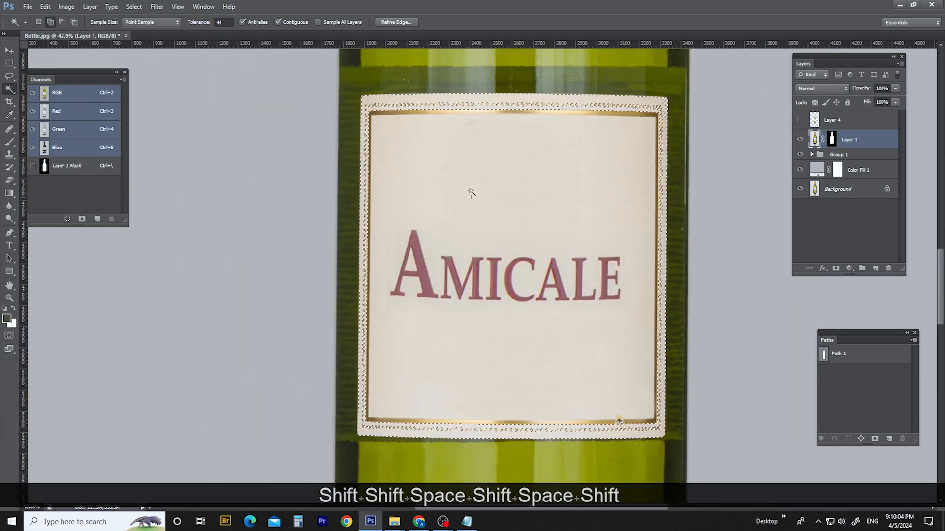
scroll(498, 217, "down", 3)
left_click_drag(498, 217, 485, 121)
scroll(417, 418, "up", 5)
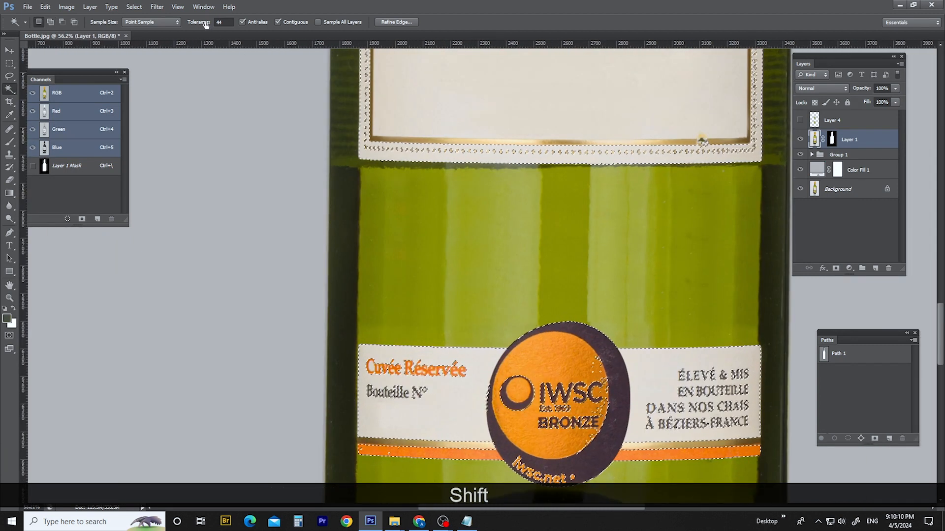
scroll(391, 303, "down", 1)
scroll(413, 324, "down", 1)
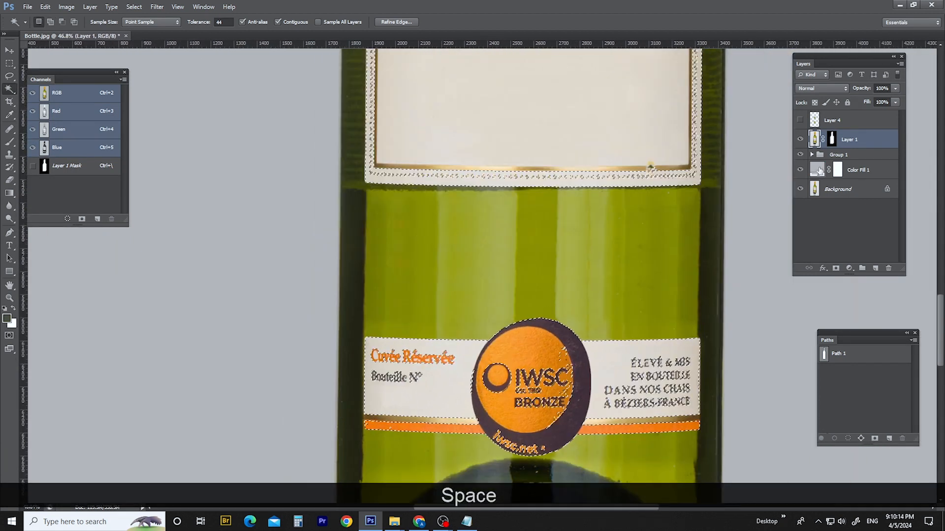
Show Layer 4 again, delete its paint inside the label selection, and deselect
left_click(800, 120)
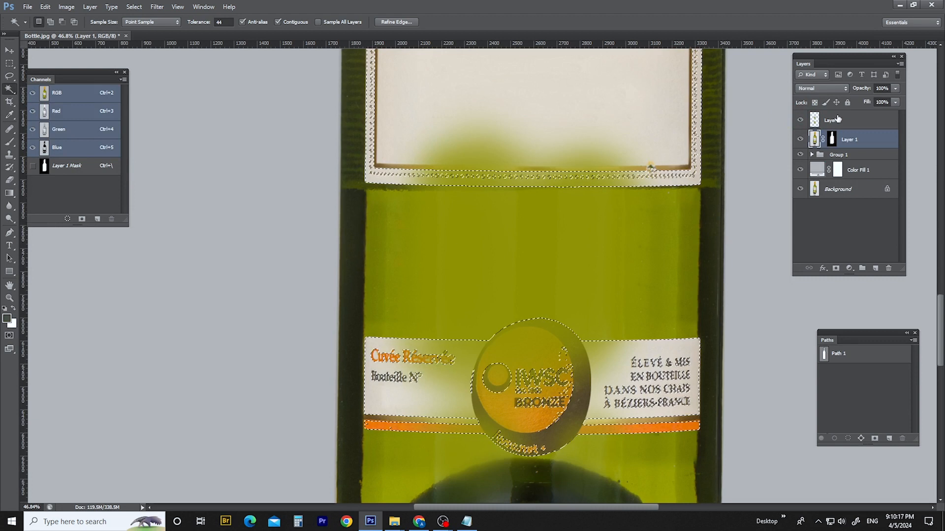
left_click(834, 121)
key("Delete")
key("space")
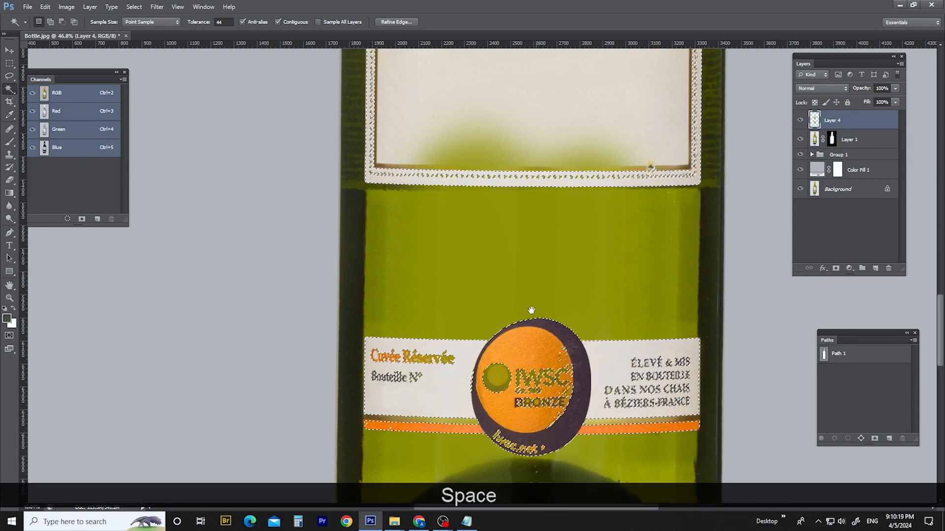
left_click_drag(531, 311, 515, 237)
left_click_drag(528, 106, 518, 244)
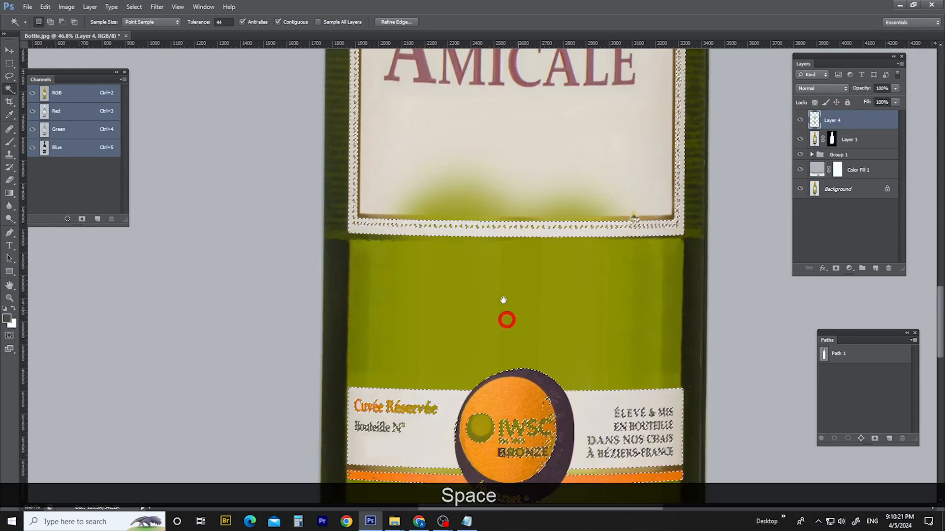
key("ctrl+d")
key("l")
key("space")
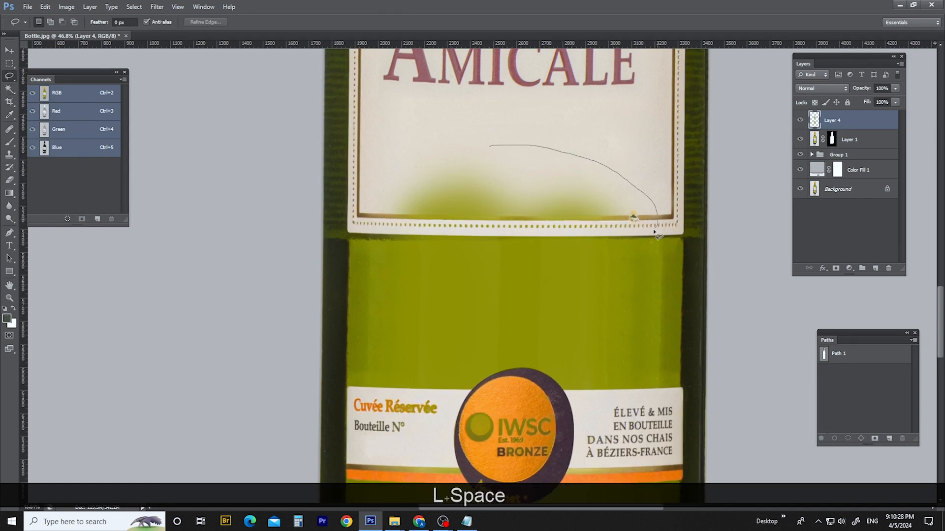
left_click_drag(654, 231, 581, 236)
left_click_drag(490, 237, 459, 156)
key("ctrl+d")
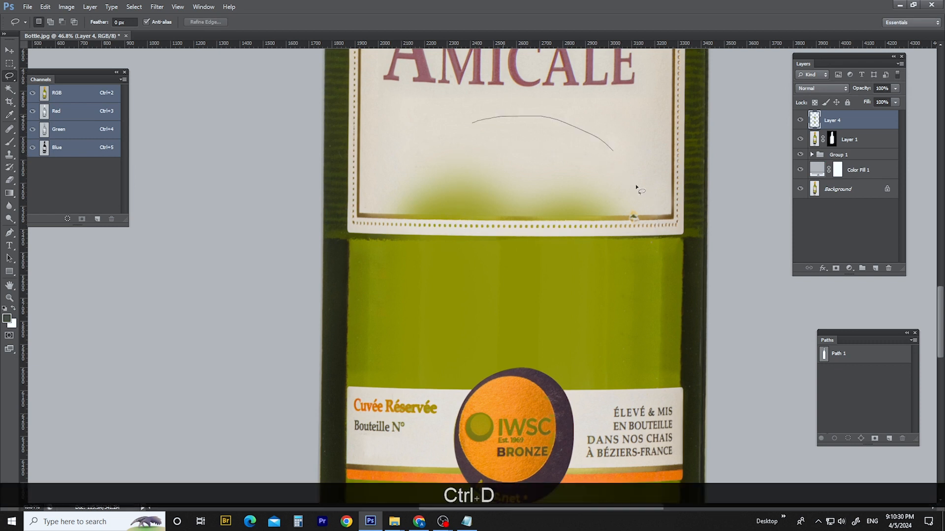
Lasso and delete the green overspill on Layer 4 along the main label's lower and upper edges, and deselect
left_click_drag(379, 209, 468, 145)
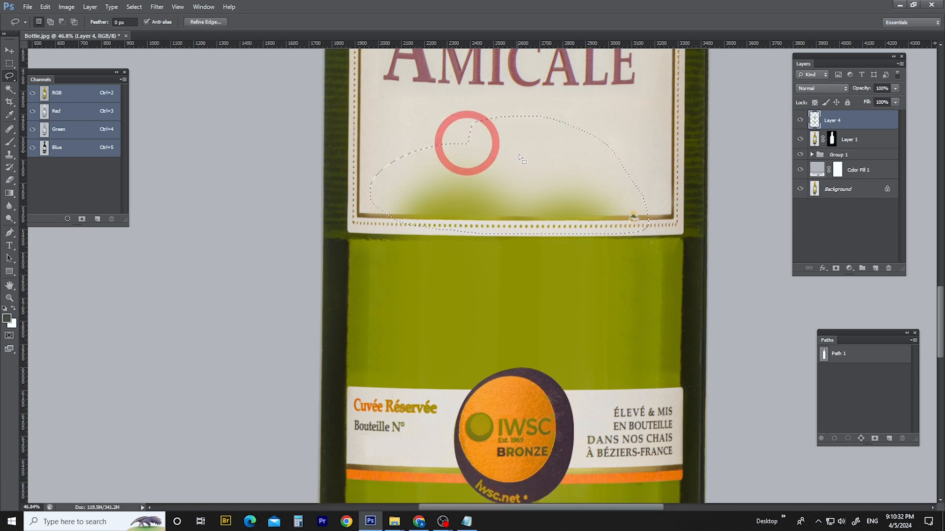
key("Delete")
key("space")
left_click_drag(492, 184, 478, 410)
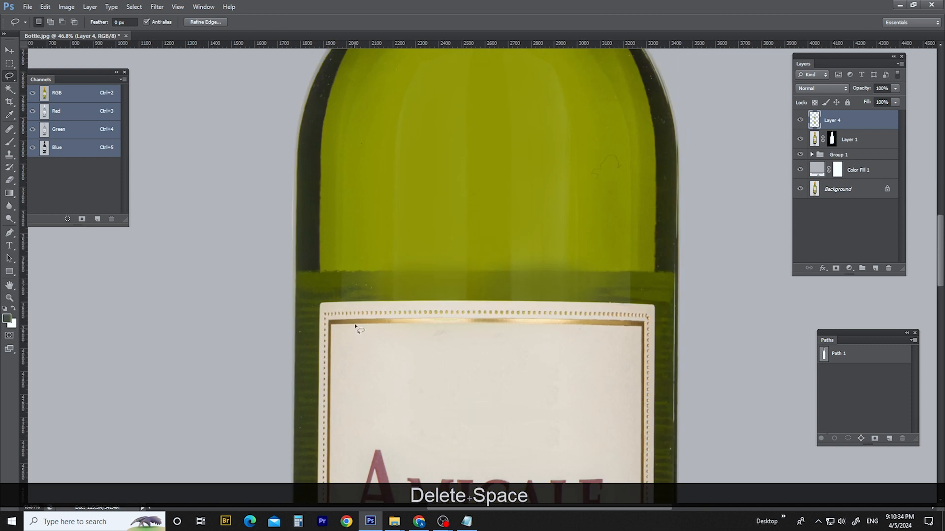
left_click_drag(400, 376, 384, 370)
key("Delete")
scroll(470, 340, "down", 5)
key("space")
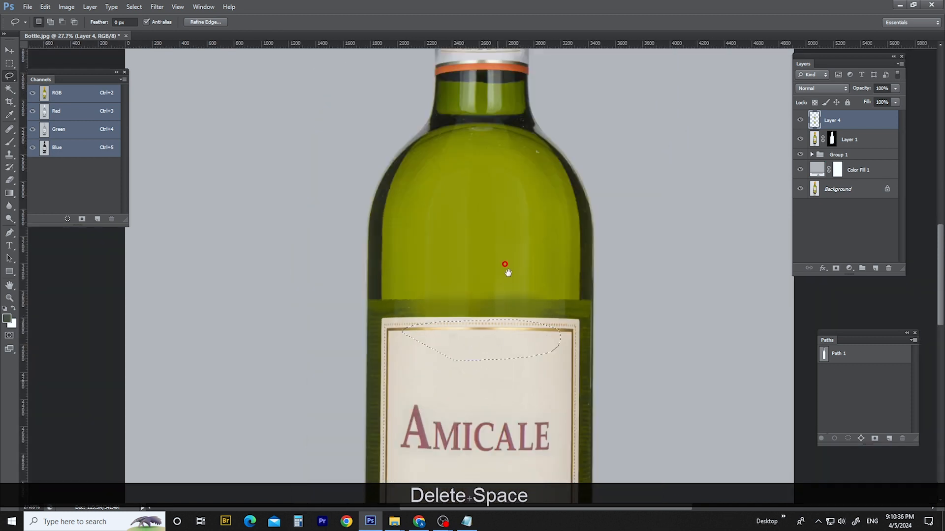
left_click_drag(507, 273, 513, 157)
key("ctrl+d")
Lasso the leftover green paint on the lower label's lettering and medal on Layer 4, delete it, and deselect
key("space")
left_click_drag(495, 345, 511, 134)
left_click_drag(495, 274, 498, 158)
scroll(486, 218, "up", 5)
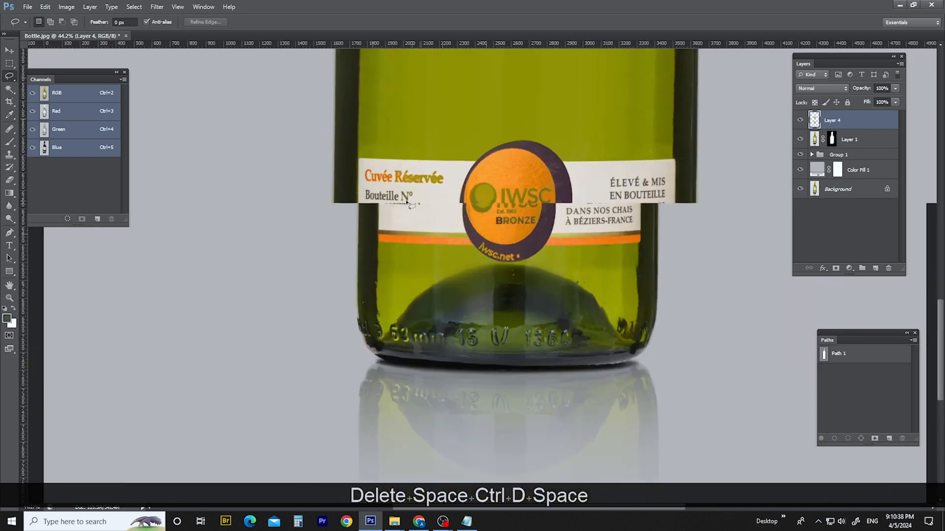
mouse_move(667, 193)
left_mouse_down()
mouse_move(671, 223)
mouse_move(637, 237)
left_mouse_up()
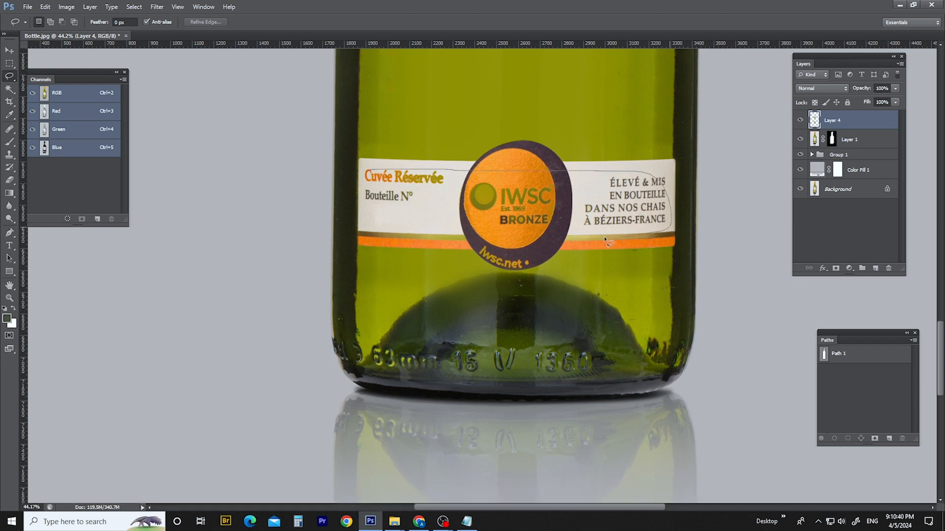
key("Delete")
key("ctrl+d")
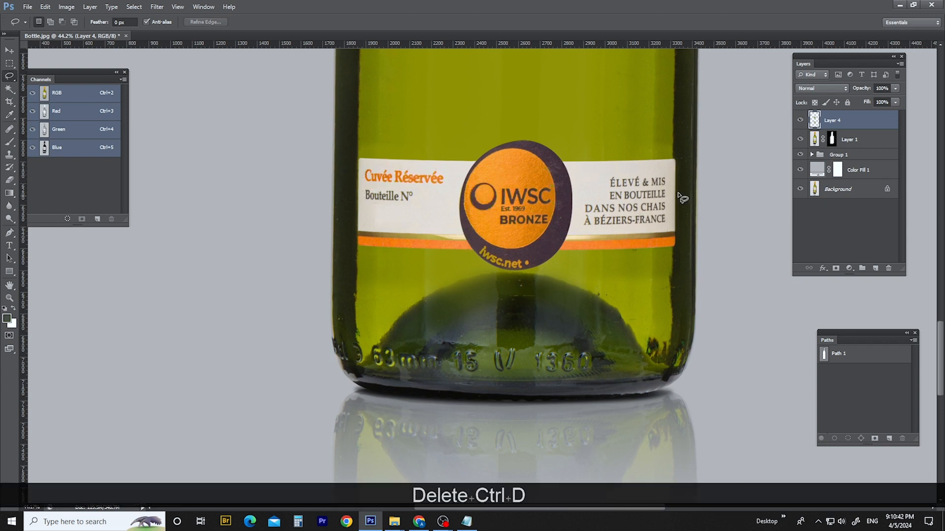
Lasso and delete the leftover paint on the lower label's gold and orange stripes, and deselect
scroll(476, 245, "up", 2)
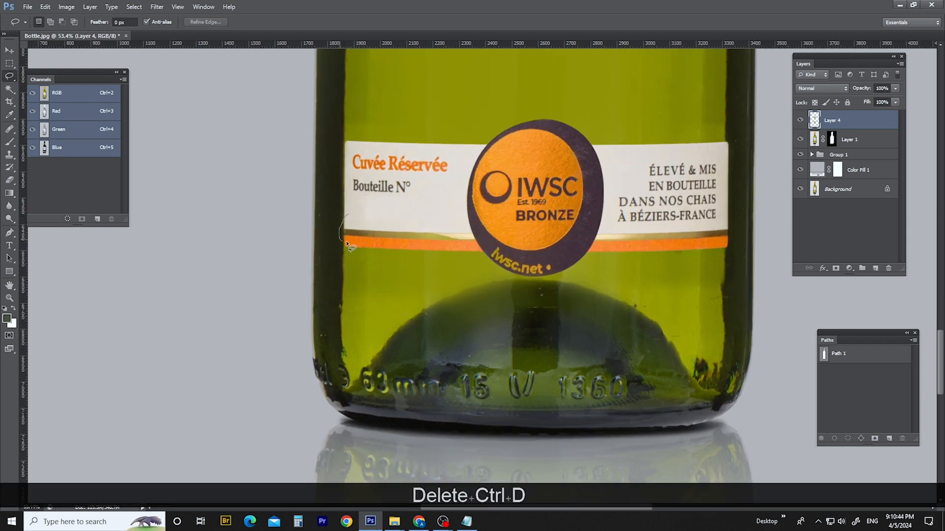
left_click_drag(728, 213, 394, 214)
key("Delete")
key("ctrl+d")
Compare the glass with and without the paint on Layer 4 by switching the layer's visibility off and on
left_click(798, 119)
left_click(797, 119)
left_click(797, 119)
left_click(797, 119)
left_click(796, 119)
left_click(797, 119)
key("space")
left_click_drag(588, 141, 566, 227)
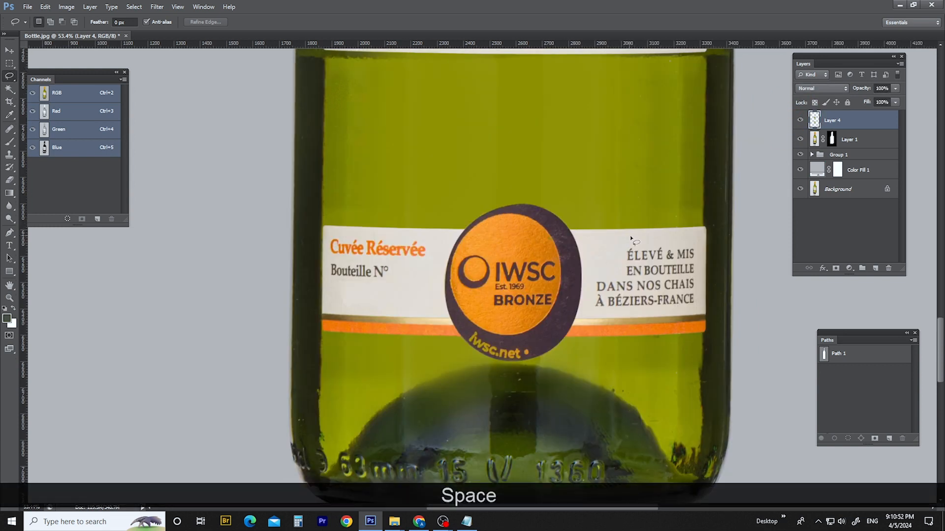
Lower the opacity of Layer 4 to 89%, checking its effect on both the lower and upper glass
scroll(514, 313, "down", 4)
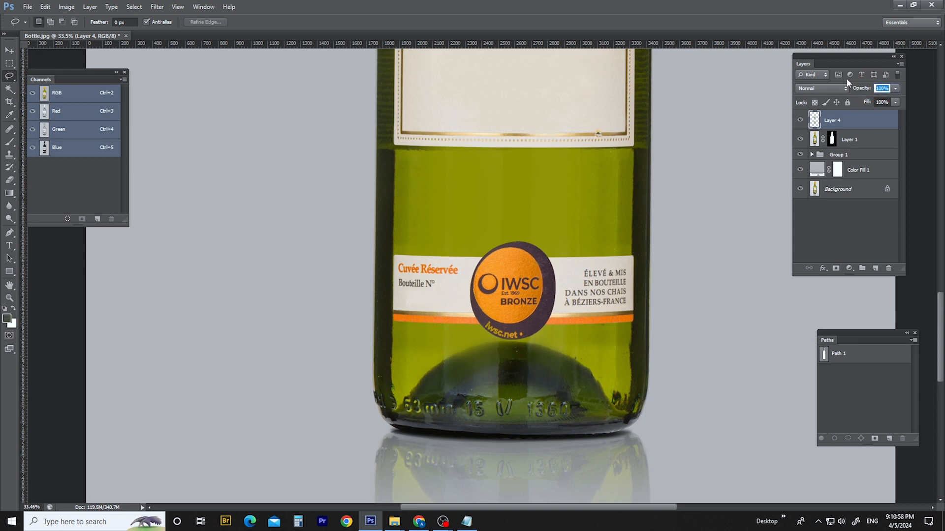
key("KP_6")
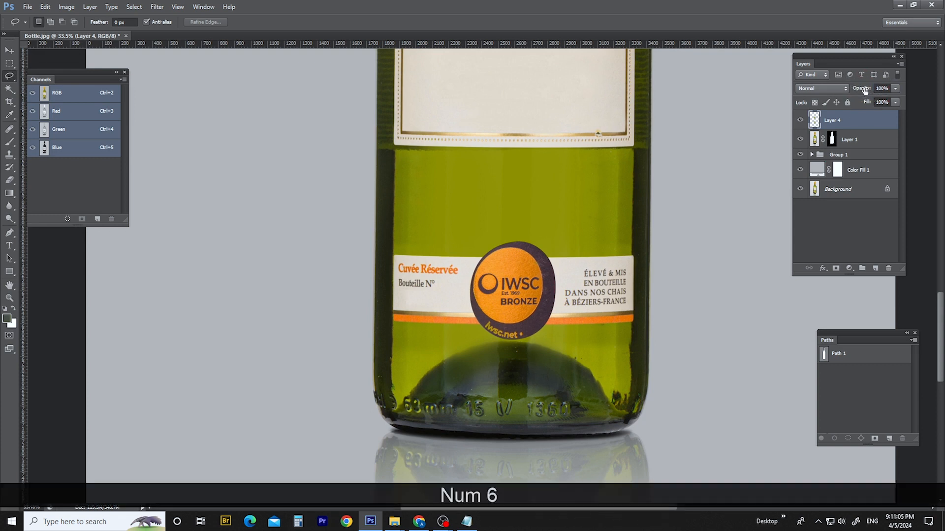
left_click_drag(864, 90, 861, 91)
key("space")
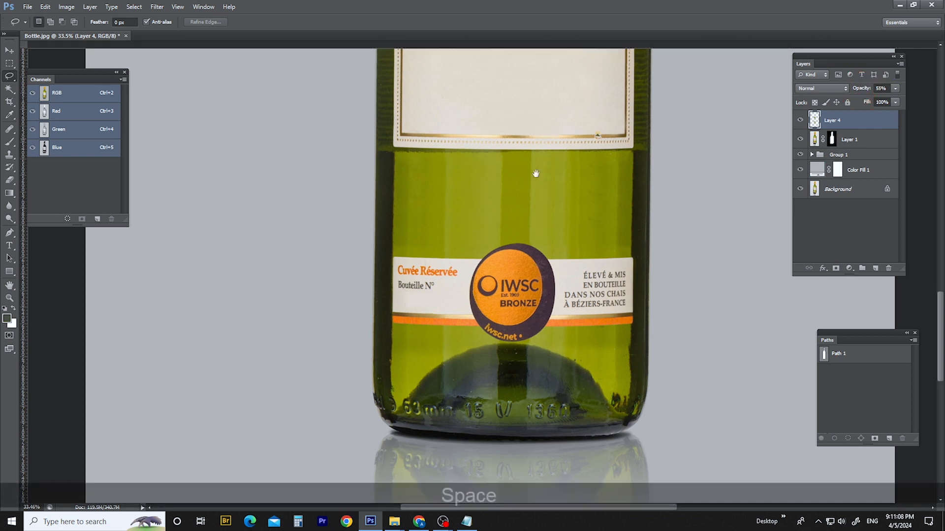
left_click_drag(536, 172, 512, 390)
left_click_drag(523, 211, 518, 395)
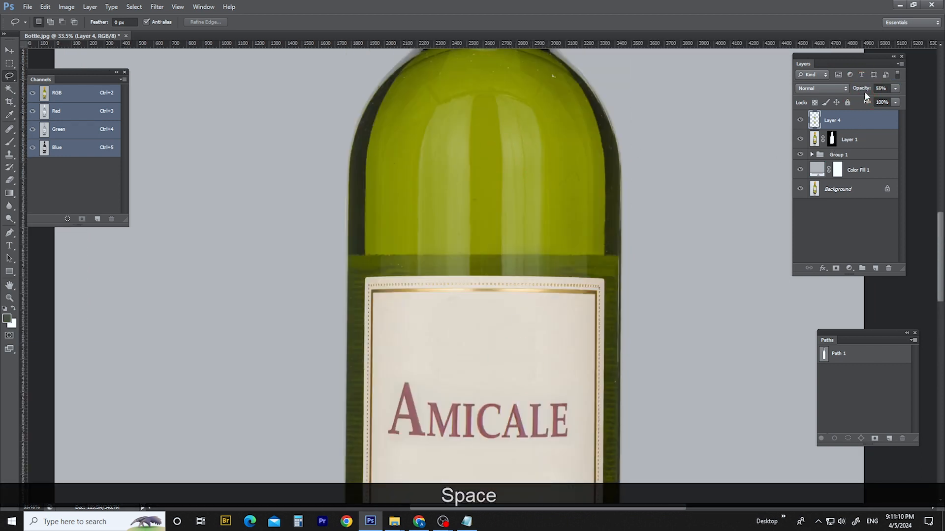
mouse_move(881, 88)
left_mouse_down()
mouse_move(857, 89)
mouse_move(866, 91)
left_mouse_up()
left_click(841, 124)
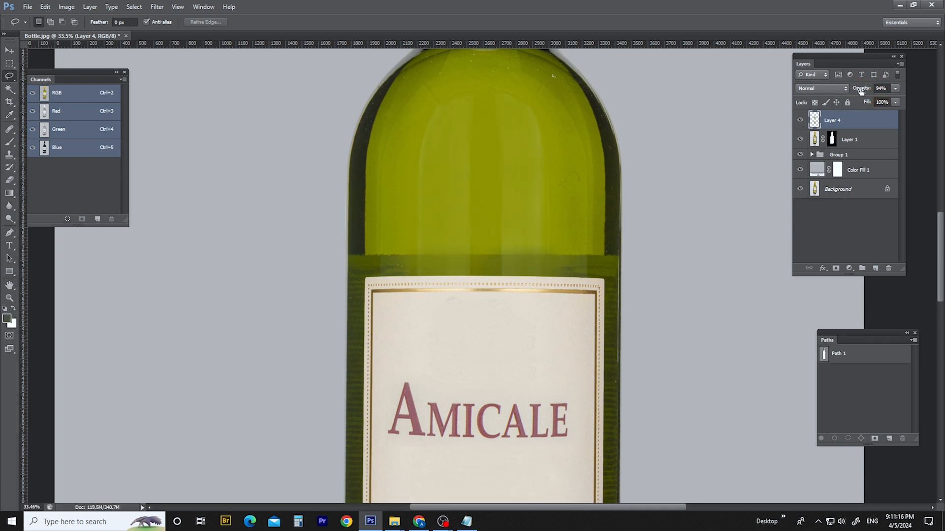
left_click_drag(860, 91, 858, 92)
key("ctrl+space")
left_click_drag(533, 185, 487, 169)
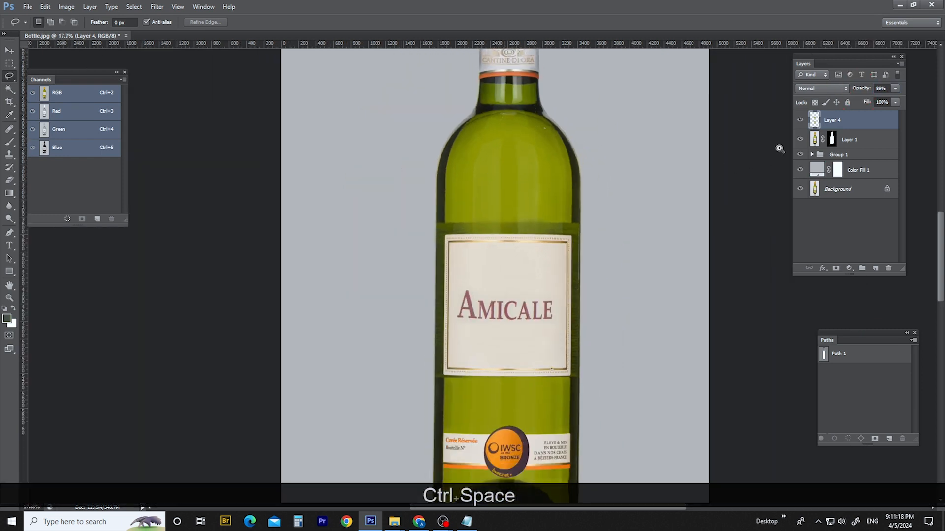
Compare the bottle glass with and without Layer 4 by switching the layer's visibility off and on
left_click(801, 120)
left_click(801, 121)
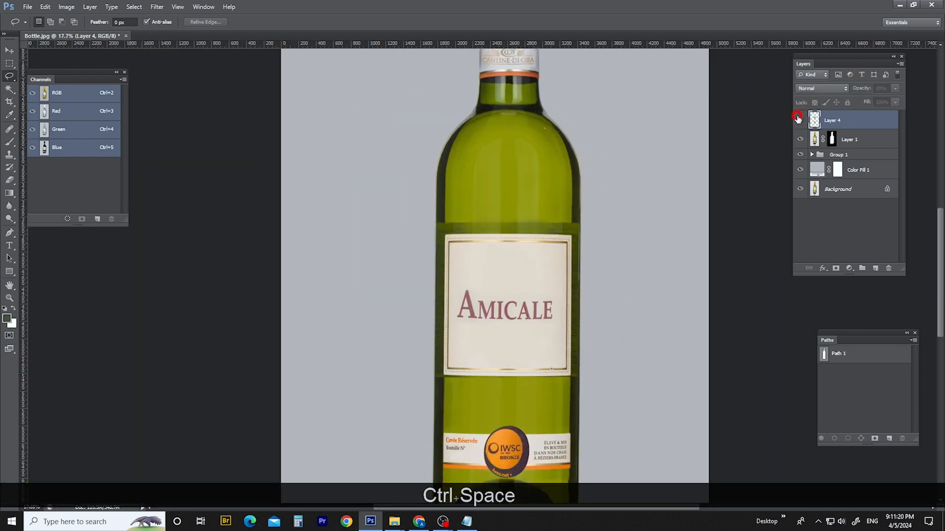
left_click(798, 120)
left_click(799, 120)
left_click(798, 119)
left_click(798, 119)
Examine the painted glass above the main label up close, comparing its smoothness and grain with the surrounding original texture
key("space")
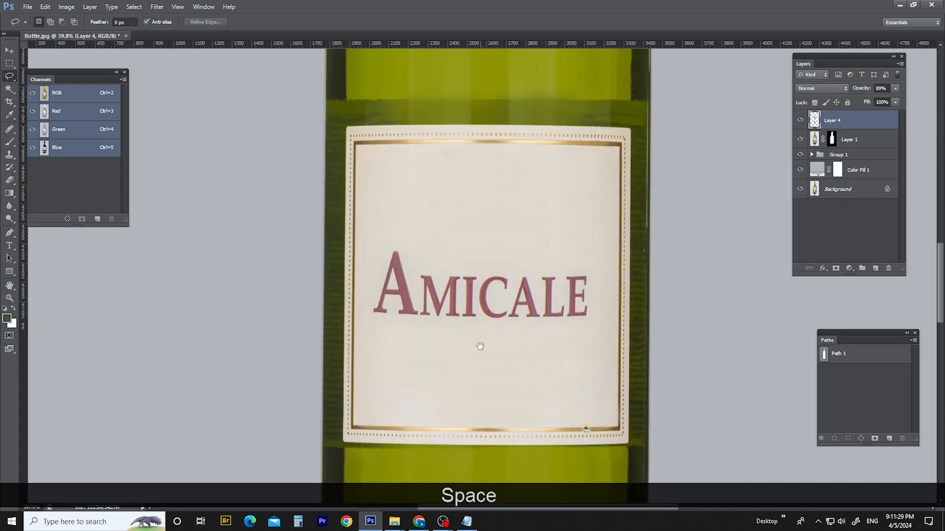
left_click_drag(479, 346, 485, 475)
left_click_drag(491, 283, 491, 376)
key("ctrl+space")
left_click_drag(574, 253, 607, 250)
scroll(506, 246, "down", 3)
key("space")
left_click_drag(470, 174, 420, 279)
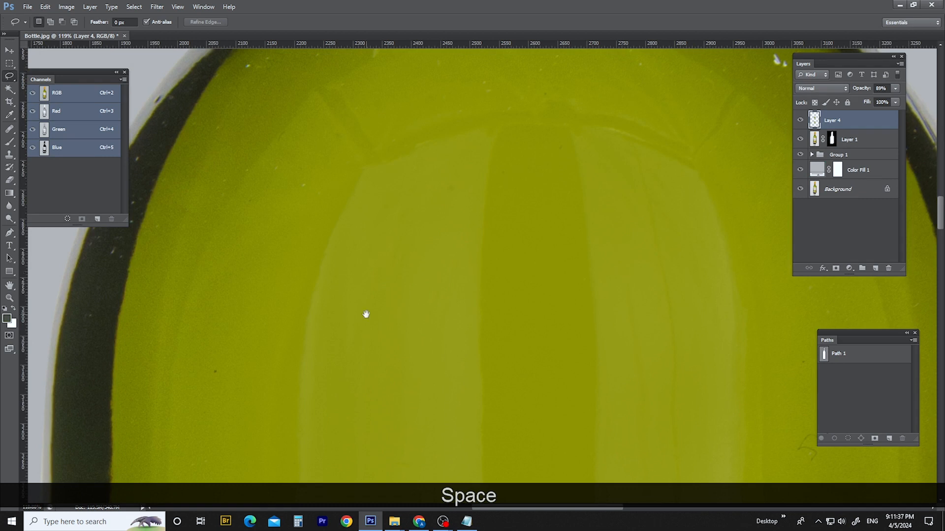
left_click_drag(366, 314, 405, 189)
key("ctrl+d")
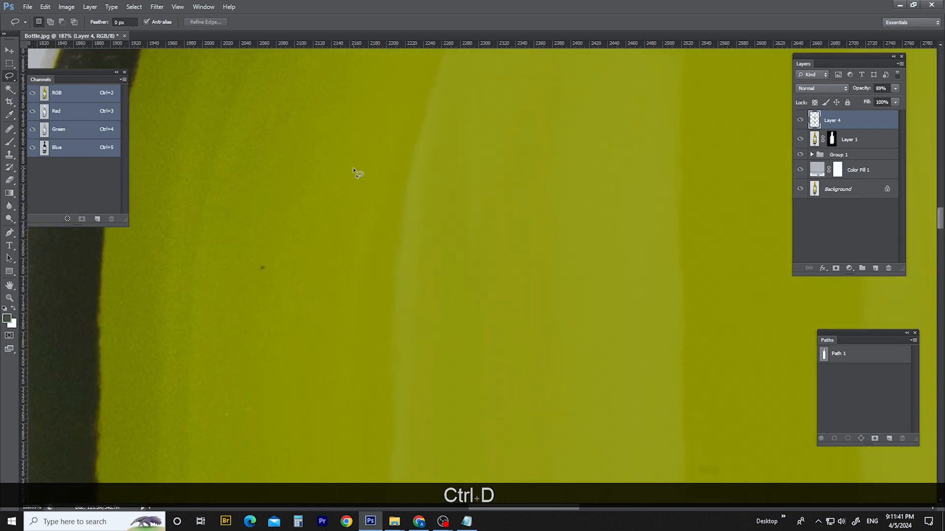
key("KP_6")
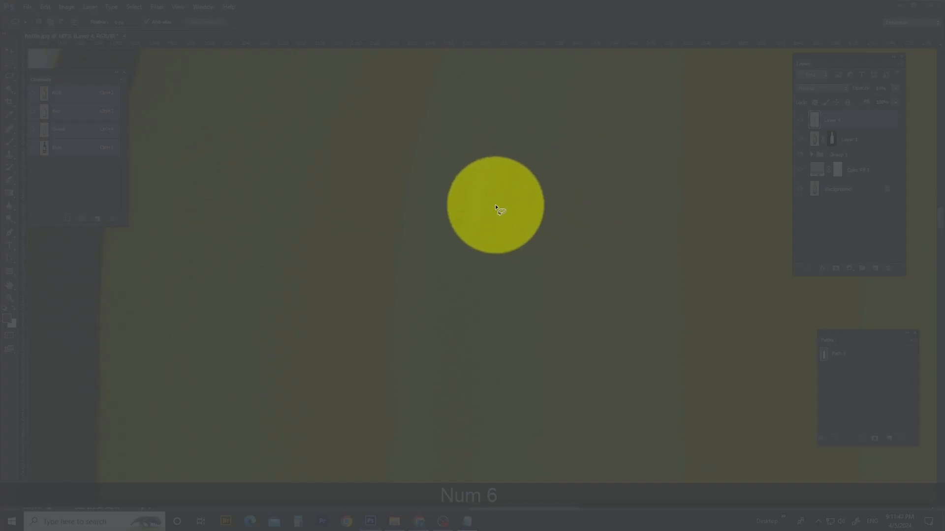
key("KP_6")
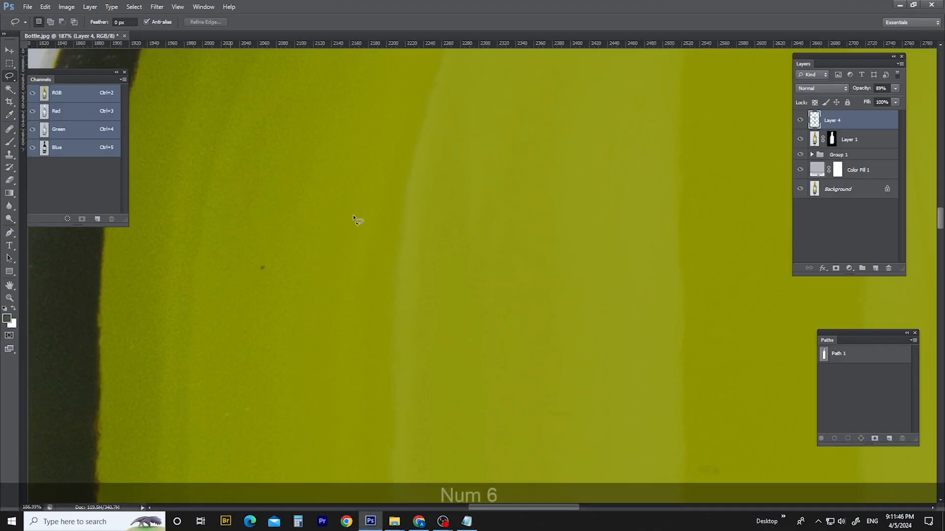
scroll(510, 223, "down", 4)
left_click_drag(564, 223, 476, 223)
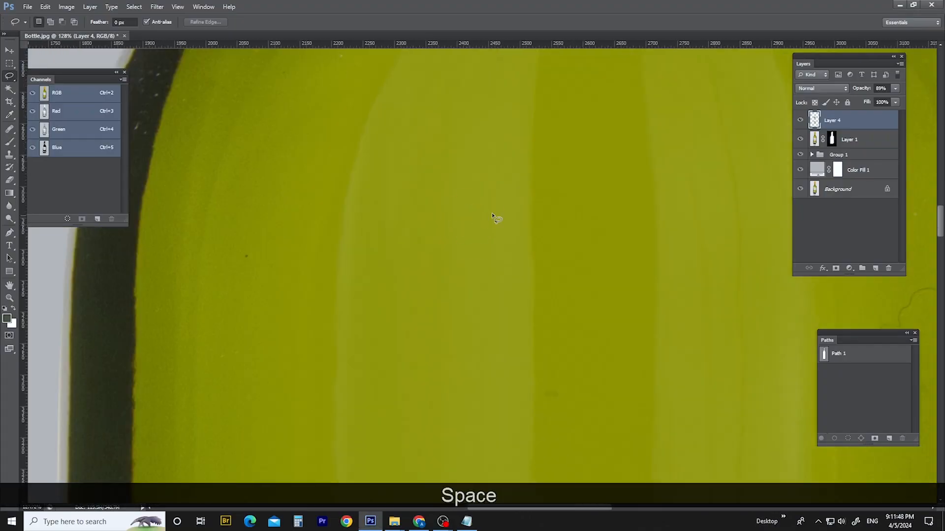
Add 3% uniform, monochromatic noise to Layer 4, checking the grain close up on the glass
left_click(157, 7)
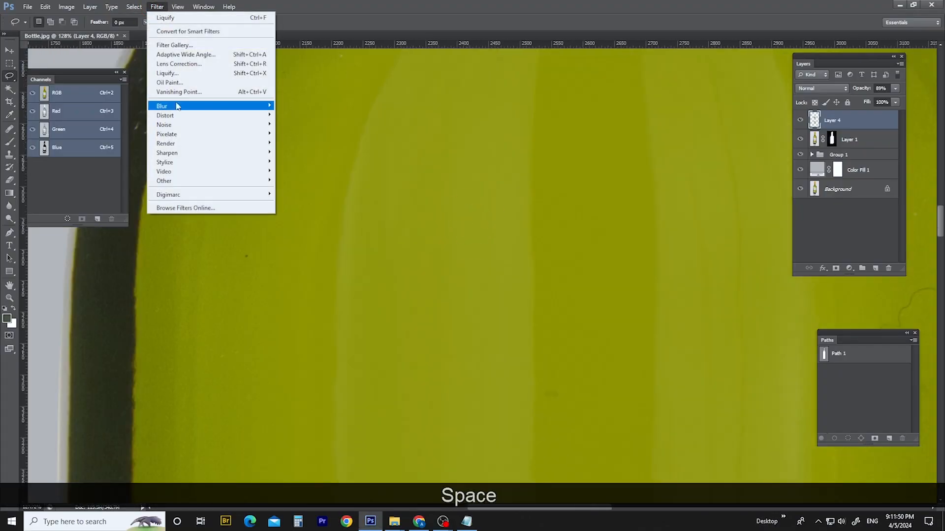
left_click(174, 127)
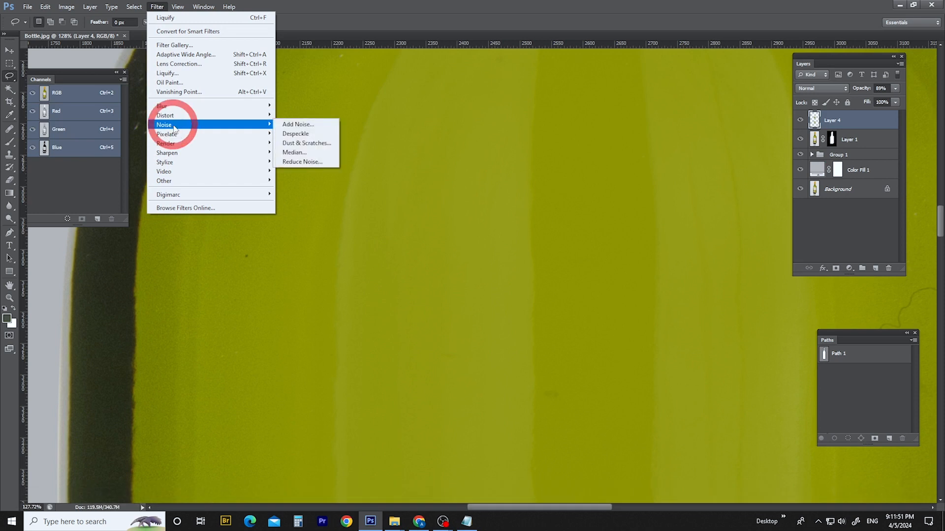
left_click(298, 124)
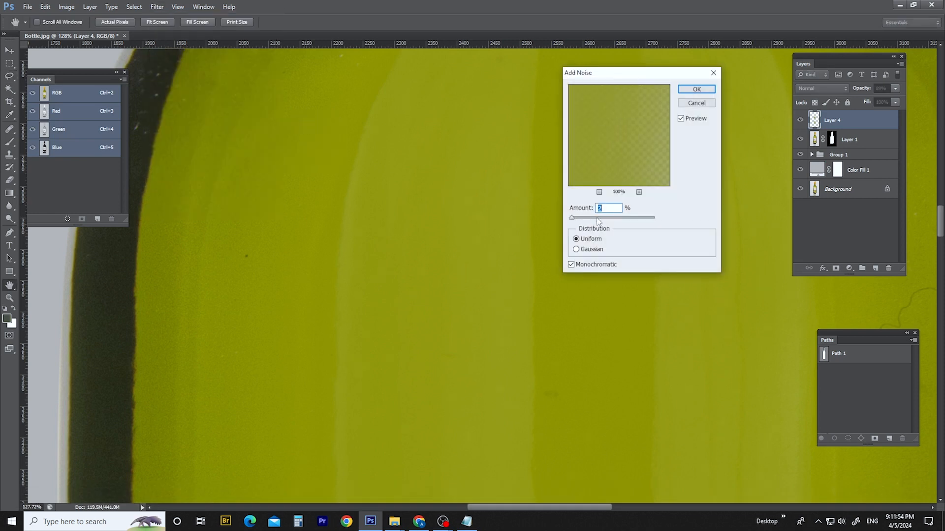
key("ctrl+space")
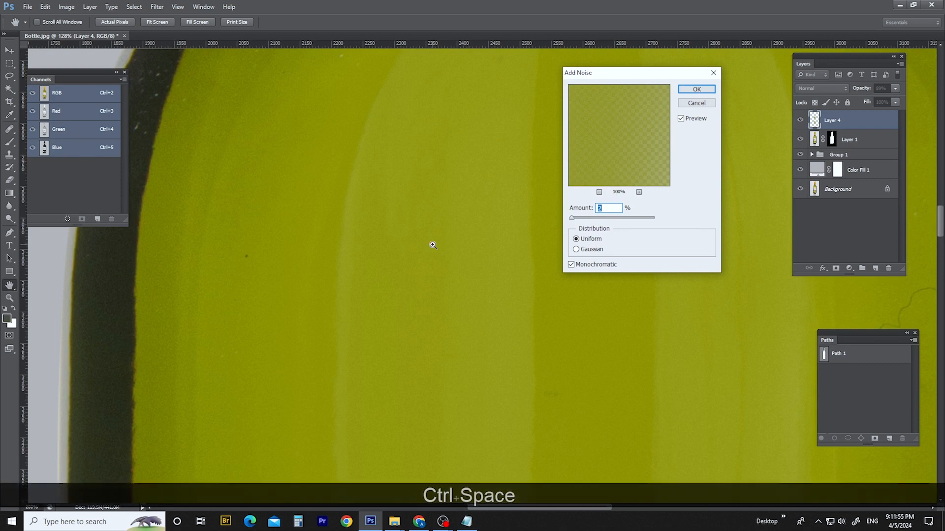
left_click(432, 246)
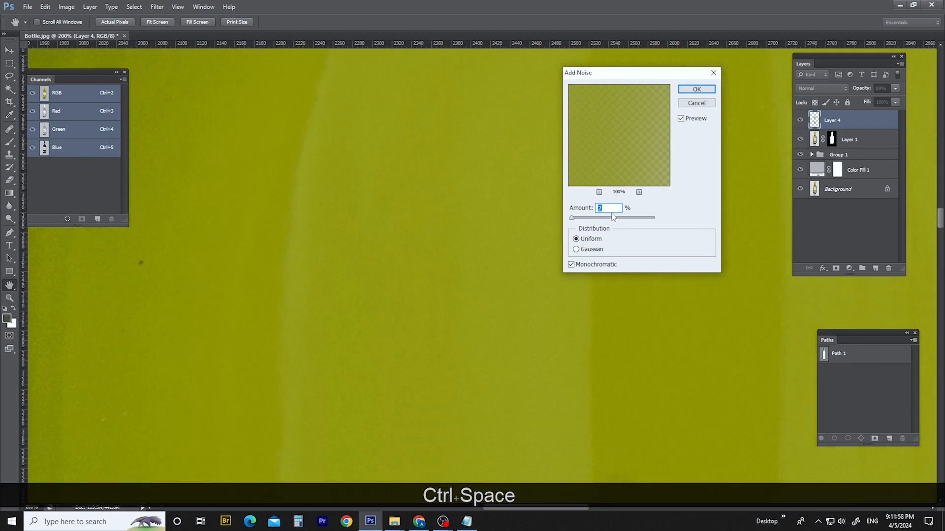
type("3")
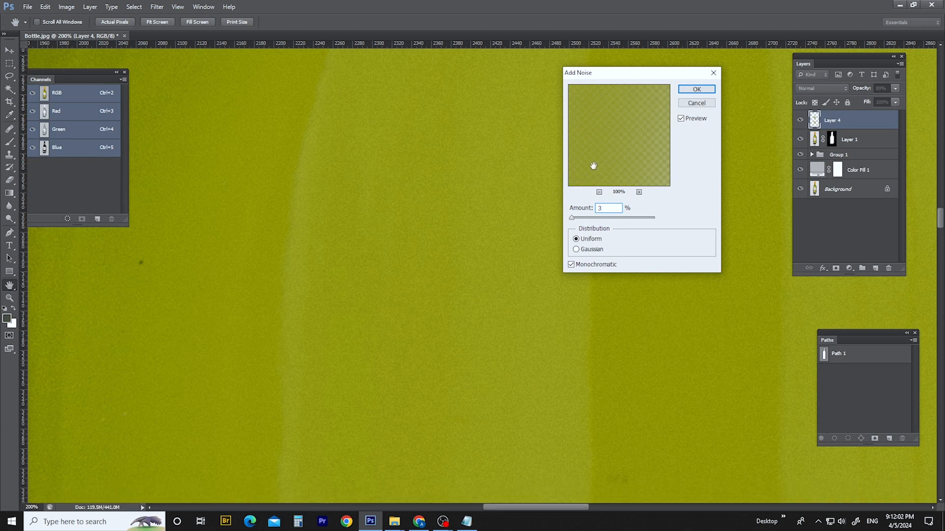
left_click(696, 89)
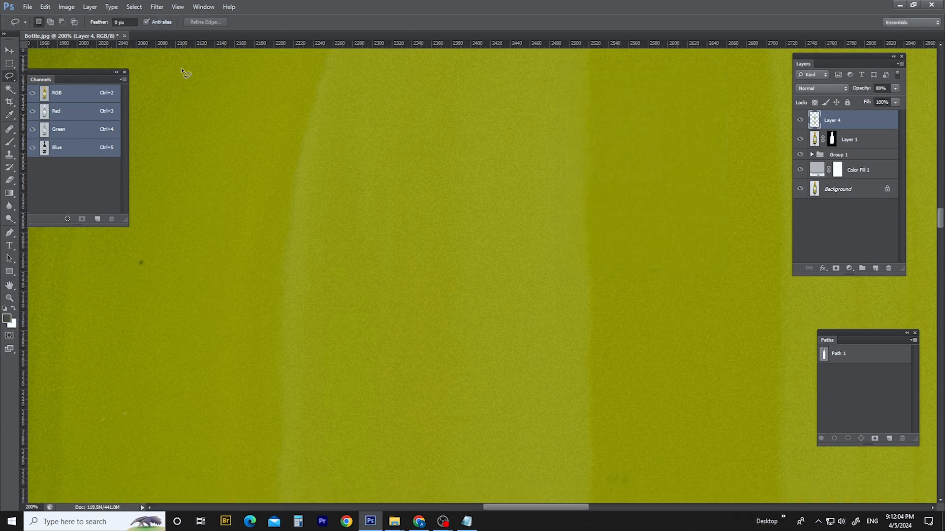
Soften the noise on Layer 4 with a Gaussian Blur of 0.5 pixels radius
left_click(156, 7)
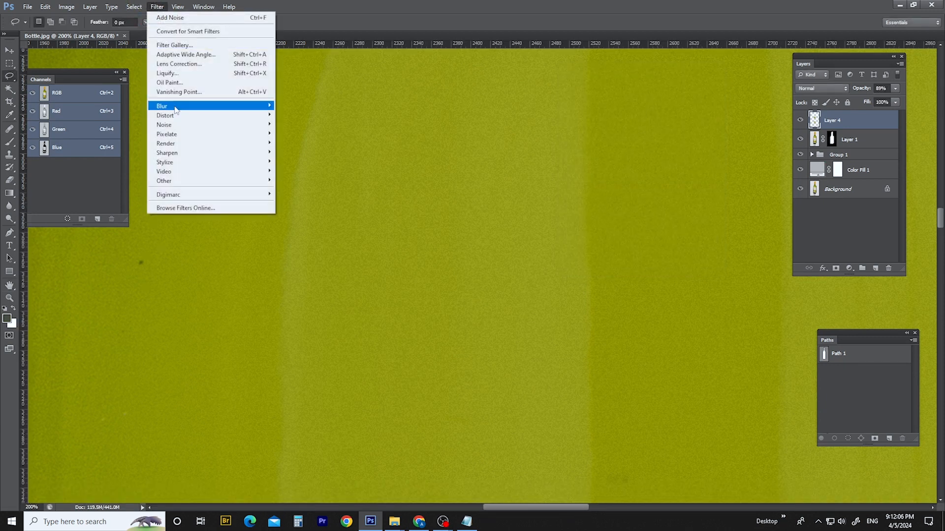
mouse_move(181, 108)
left_click(303, 176)
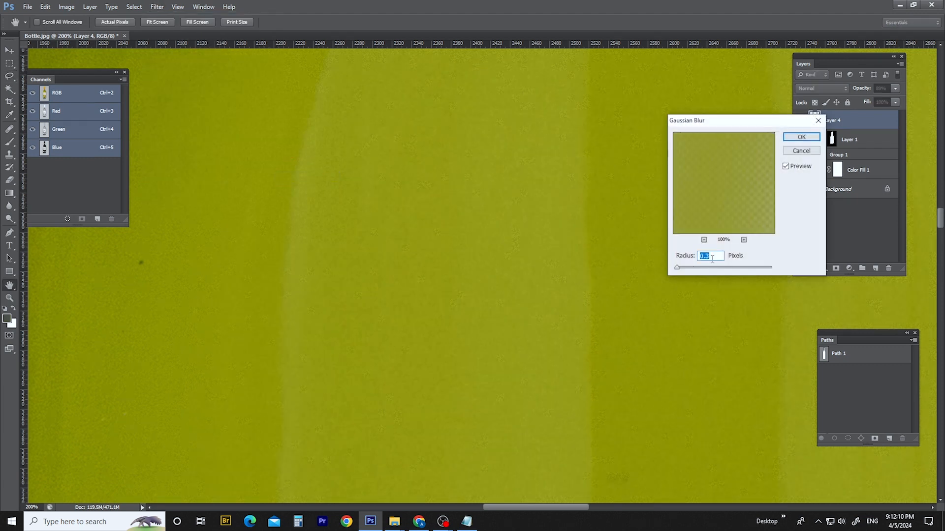
type("4")
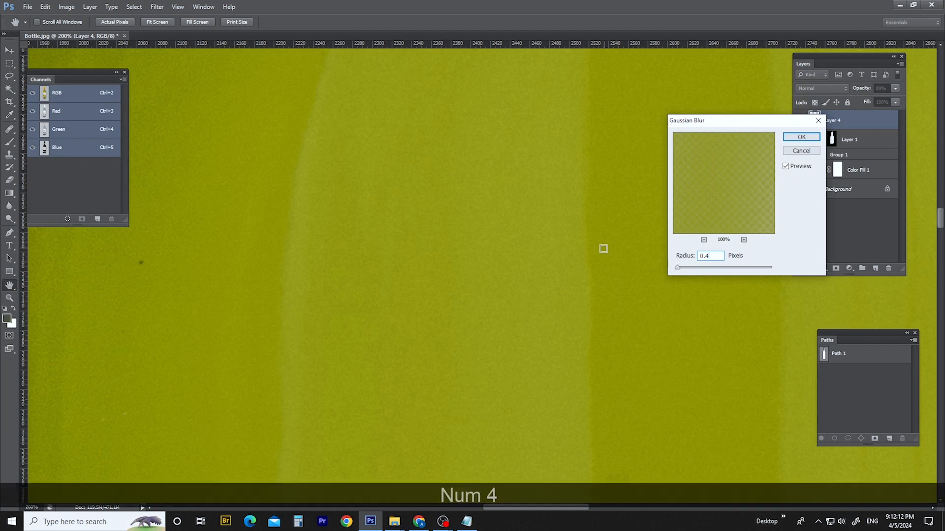
left_click_drag(532, 262, 462, 236)
left_click_drag(522, 172, 463, 192)
mouse_move(540, 173)
left_mouse_down()
mouse_move(564, 193)
mouse_move(542, 174)
left_mouse_up()
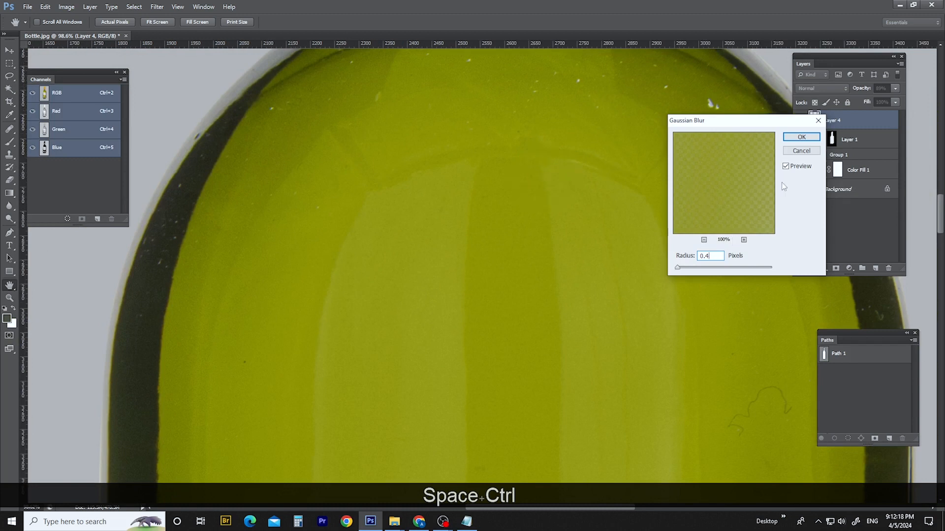
key("BackSpace")
type("5")
key("Return")
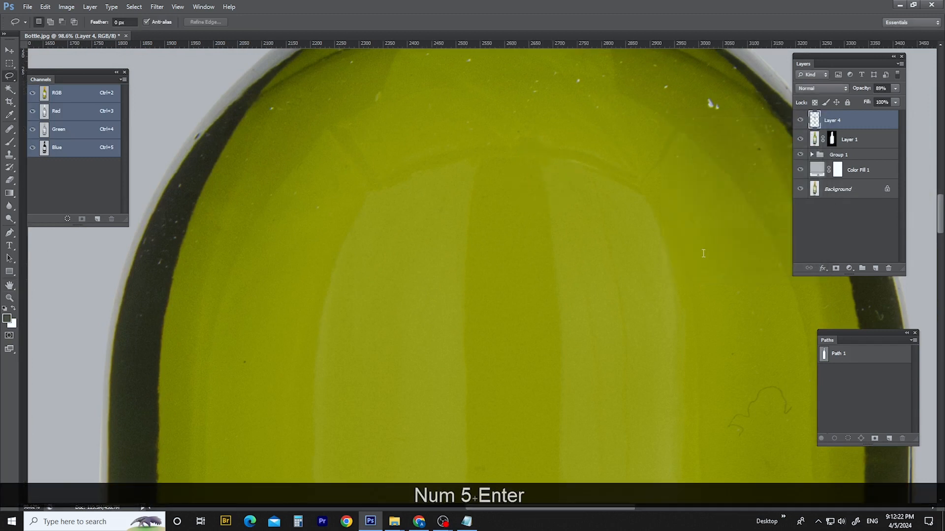
left_click_drag(453, 172, 665, 271)
left_click_drag(621, 225, 649, 255)
left_click_drag(646, 165, 626, 197)
left_click_drag(625, 232, 568, 185)
left_click_drag(401, 119, 386, 67)
mouse_move(471, 277)
left_mouse_down()
mouse_move(462, 311)
mouse_move(516, 232)
left_mouse_up()
key("ctrl+d")
Check how the grain on Layer 4 blends with the original glass by repeatedly hiding and showing the layer
left_click(802, 120)
left_click(802, 120)
left_click(802, 121)
left_click(802, 121)
left_click(802, 120)
left_click(802, 121)
left_click(802, 121)
left_click(802, 121)
Inspect the retouched bottle from the shoulder down to the lower label and back for remaining imperfections
key("space")
left_click_drag(541, 140, 528, 273)
scroll(545, 167, "up", 1)
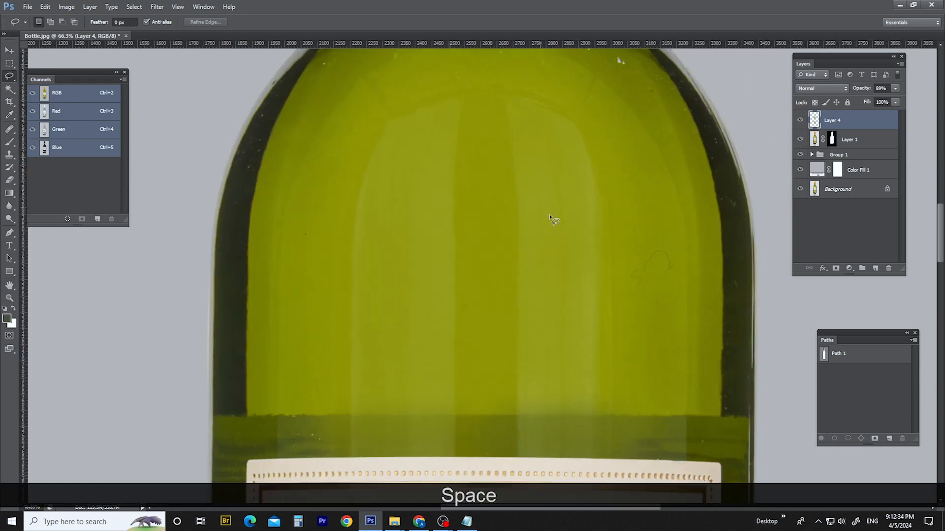
scroll(553, 219, "down", 9)
scroll(553, 130, "down", 5)
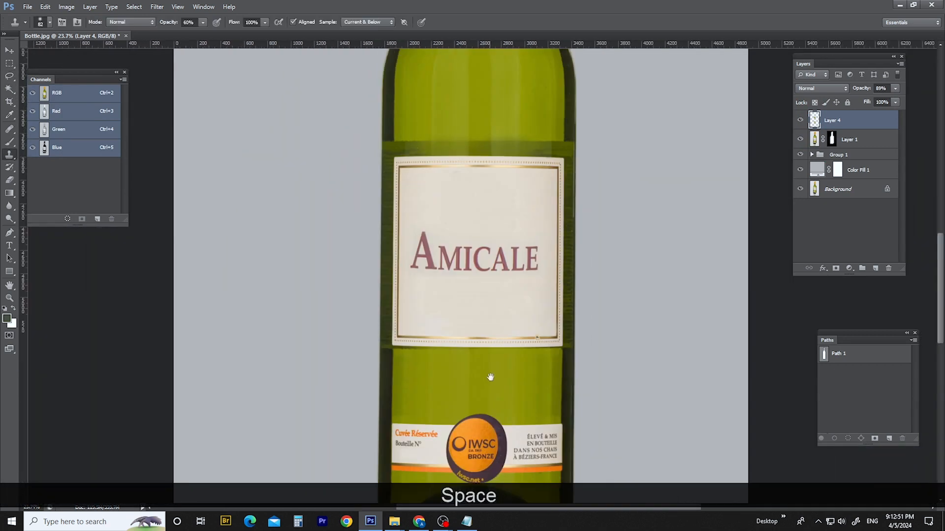
scroll(492, 183, "up", 5)
scroll(491, 183, "up", 7)
key("space")
left_click_drag(467, 165, 496, 290)
key("space")
left_click_drag(446, 164, 470, 312)
key("space")
scroll(416, 186, "down", 6)
key("space")
left_click_drag(436, 178, 477, 135)
key("space")
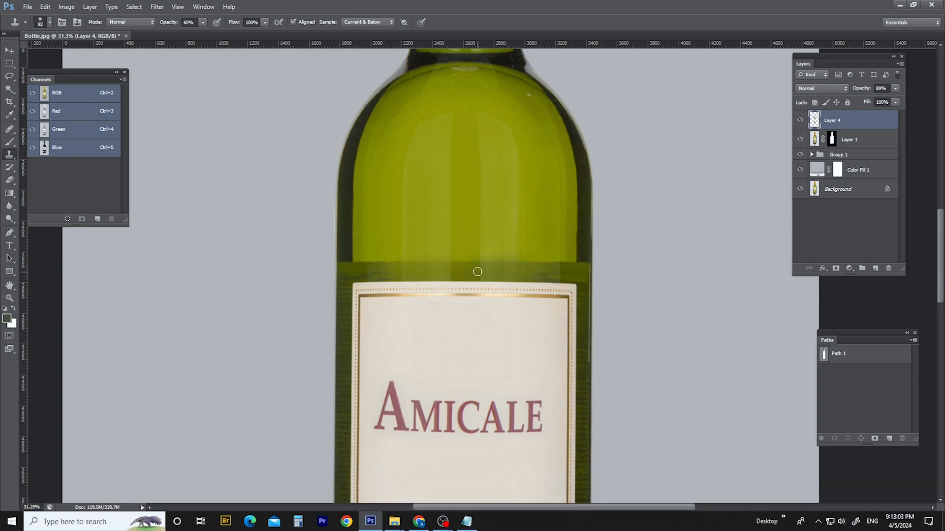
scroll(477, 272, "down", 7)
scroll(483, 174, "up", 6)
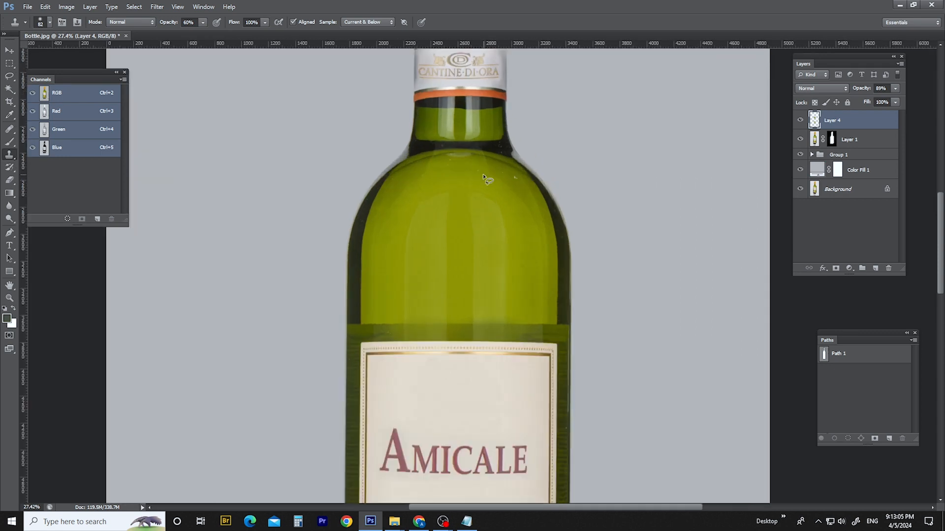
key("l")
key("space")
left_click_drag(445, 106, 444, 244)
scroll(433, 243, "down", 2)
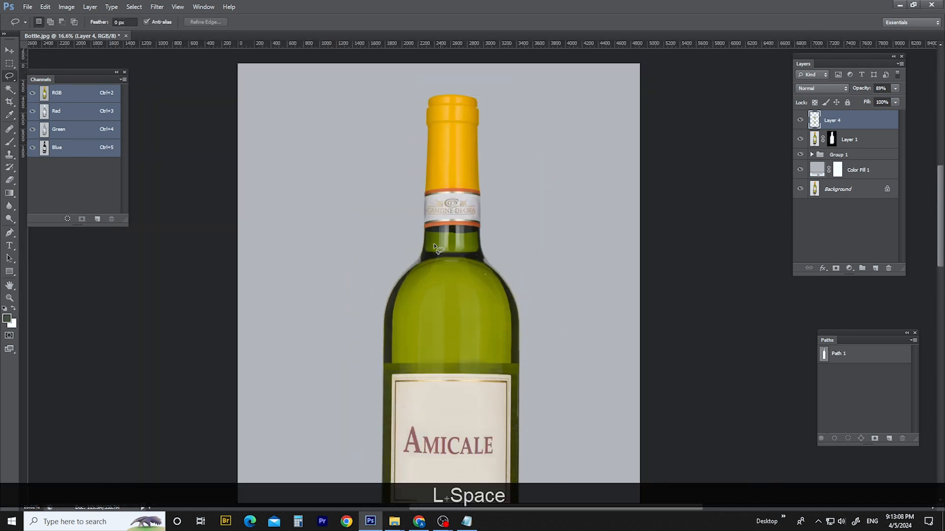
scroll(435, 246, "up", 4)
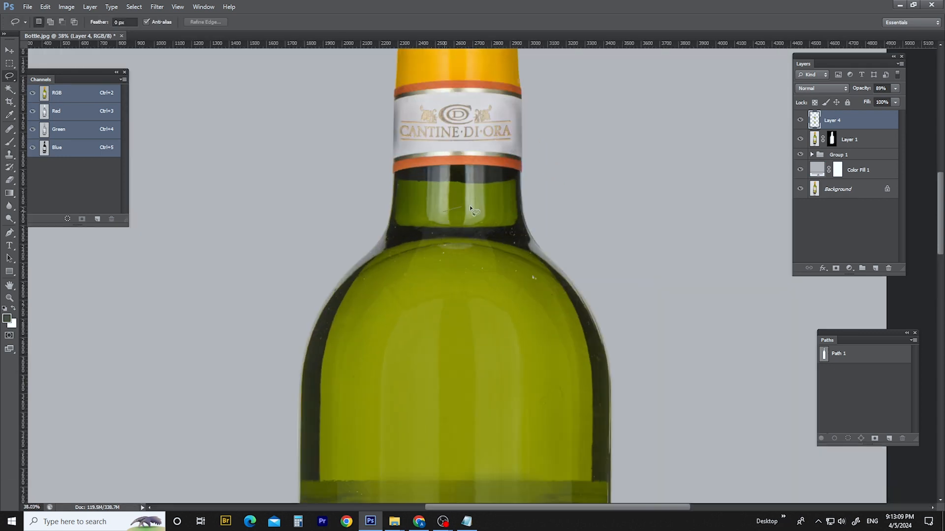
left_click_drag(430, 182, 434, 174)
mouse_move(440, 160)
left_mouse_down()
mouse_move(467, 160)
mouse_move(419, 215)
left_mouse_up()
key("ctrl+d")
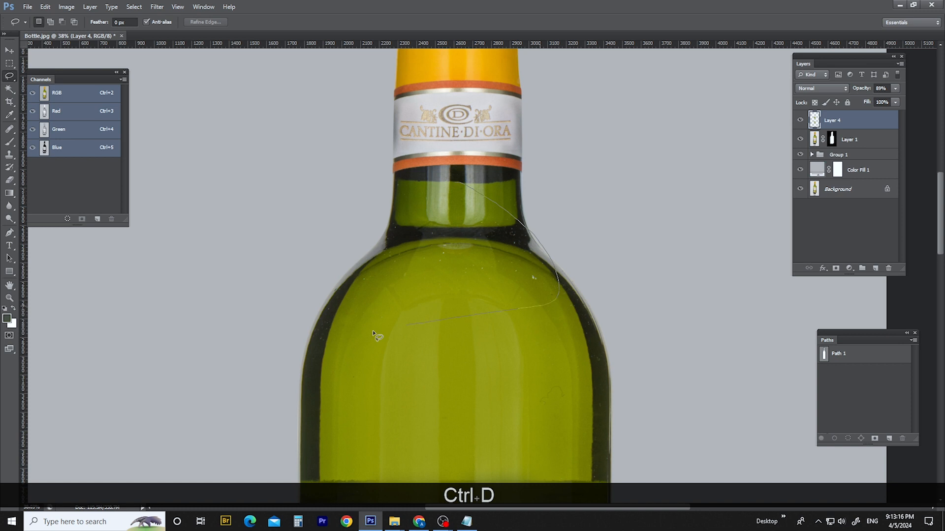
left_click_drag(347, 293, 392, 226)
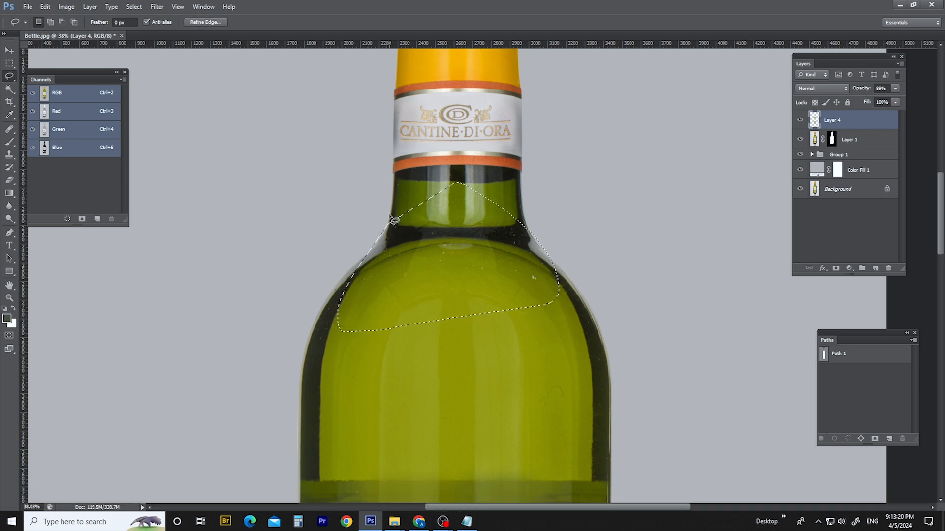
scroll(395, 222, "up", 5)
key("shift")
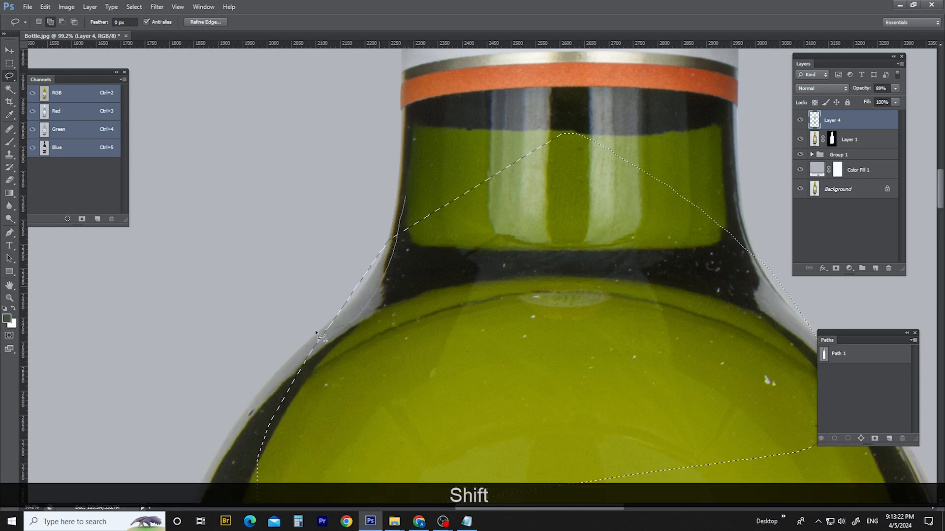
key("ctrl+shift+d")
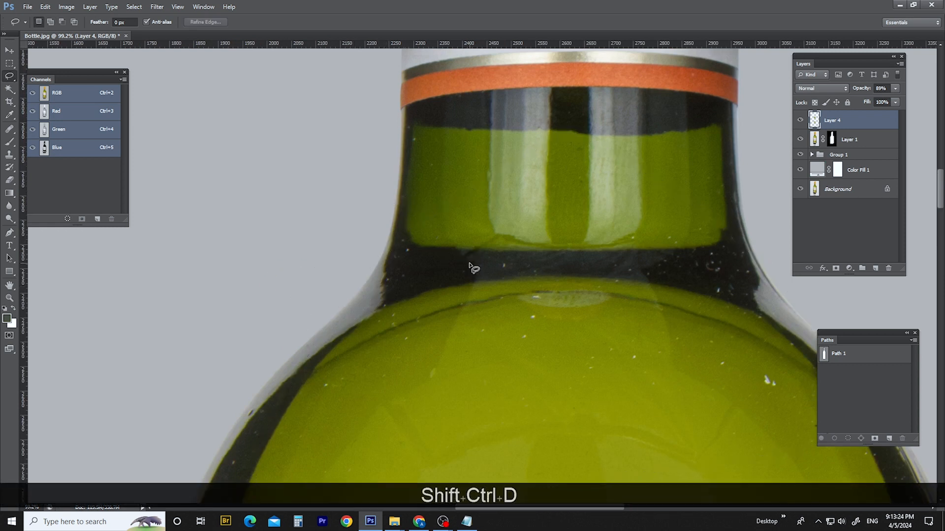
scroll(456, 266, "down", 5)
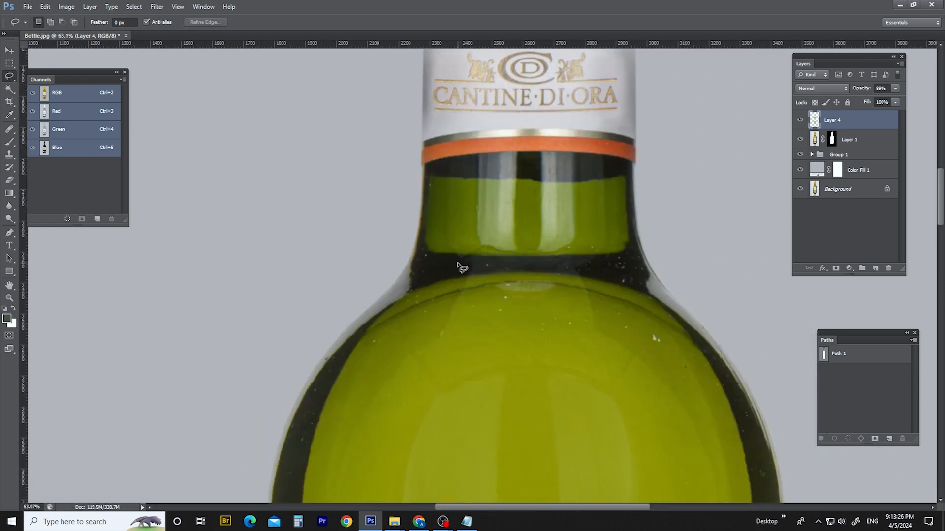
key("space")
left_click_drag(480, 239, 482, 210)
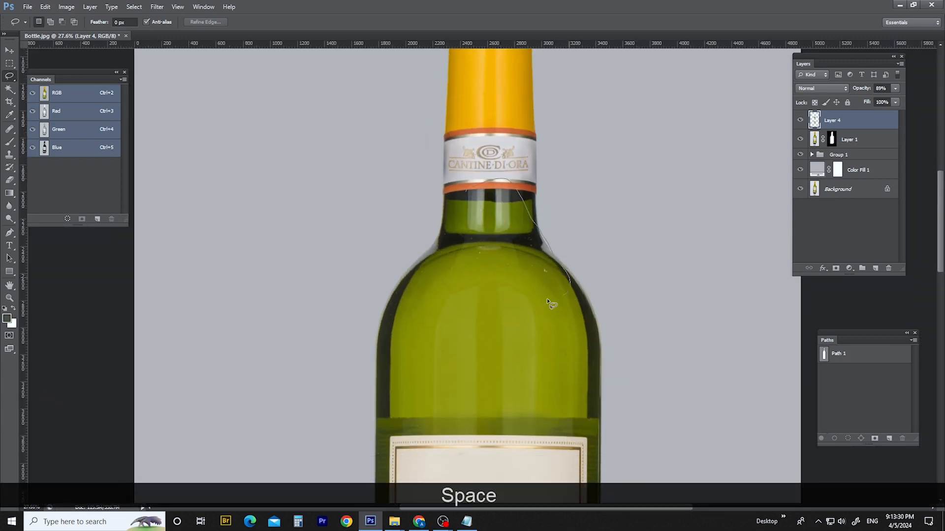
left_click_drag(547, 298, 429, 319)
left_click_drag(444, 240, 447, 234)
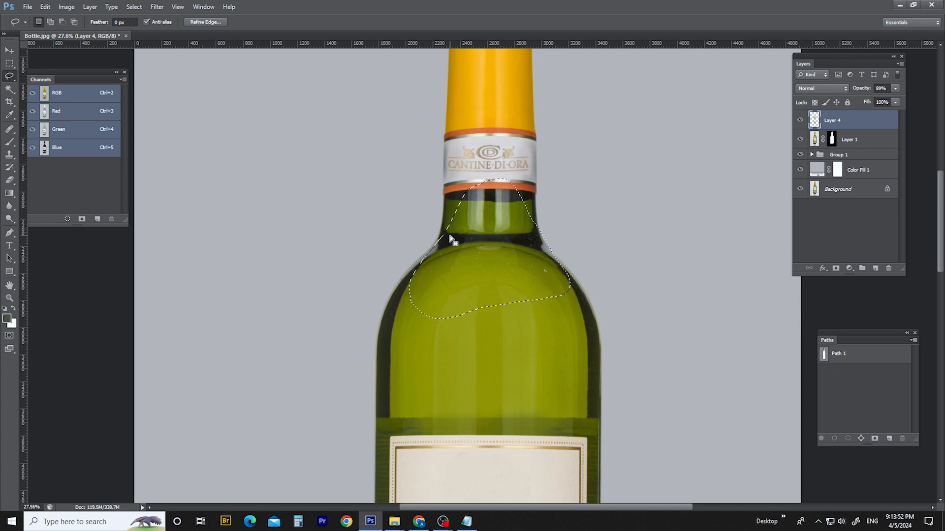
key("ctrl+d")
Examine the specks on the bottle's neck and shoulder, marking the area with a freehand selection and clearing it, before viewing the whole image
scroll(475, 196, "up", 6)
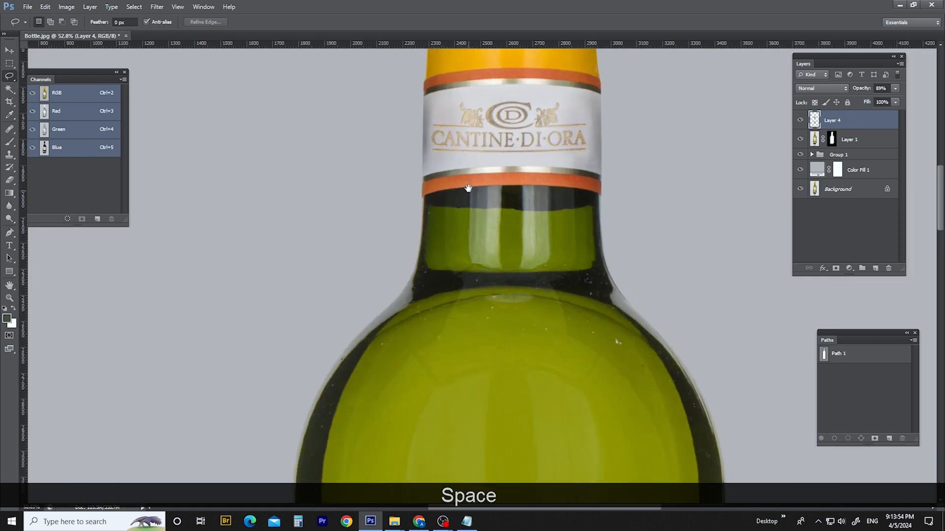
left_click_drag(468, 190, 441, 148)
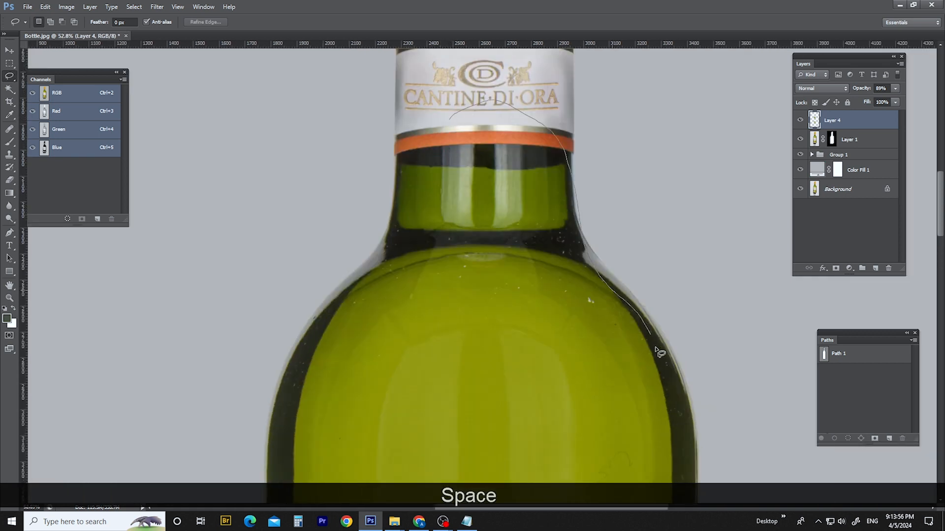
left_click_drag(473, 396, 332, 395)
left_click_drag(438, 175, 474, 133)
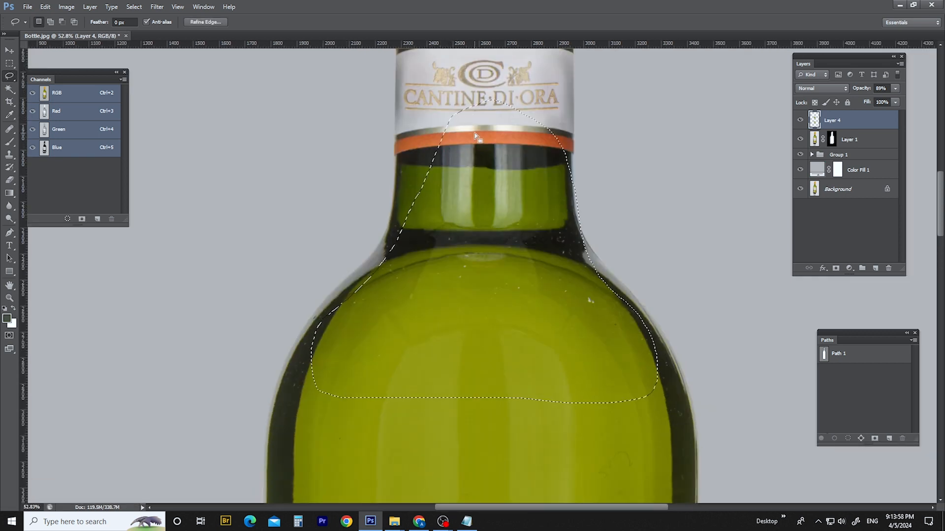
key("ctrl+d")
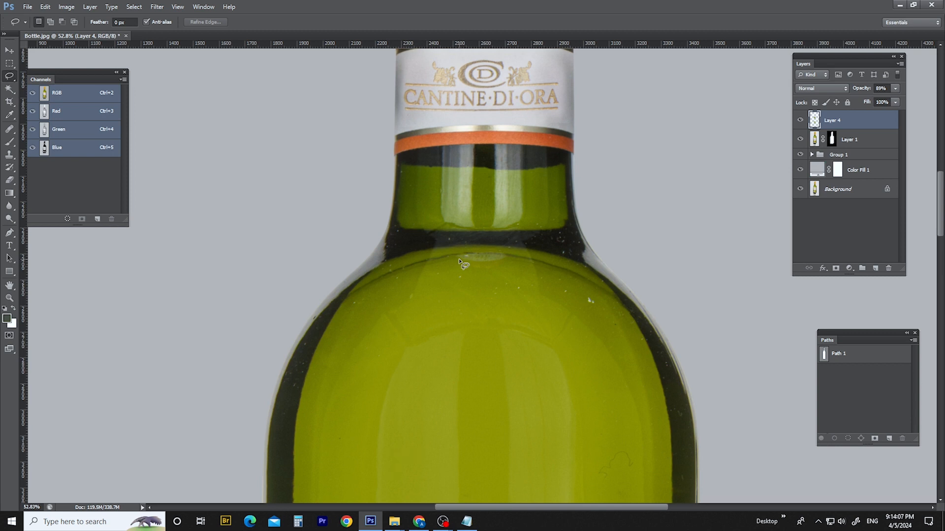
key("ctrl+KP_0")
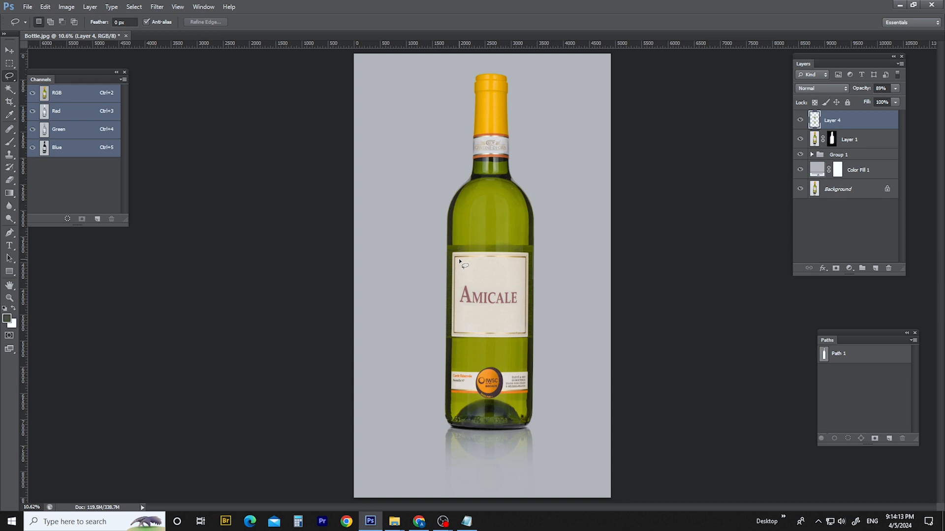
Switch to the YouTube channel page in Chrome and look over its created playlists
left_click(418, 525)
scroll(234, 247, "down", 4)
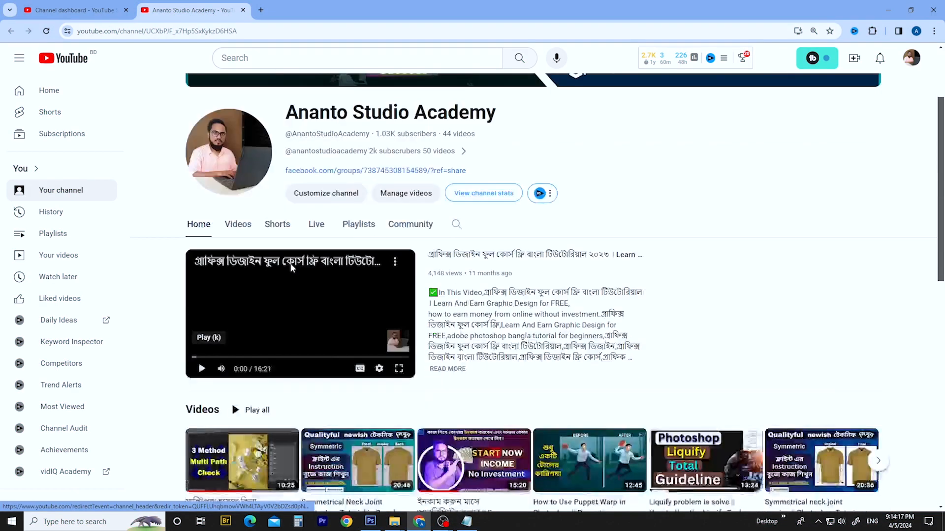
scroll(235, 247, "up", 4)
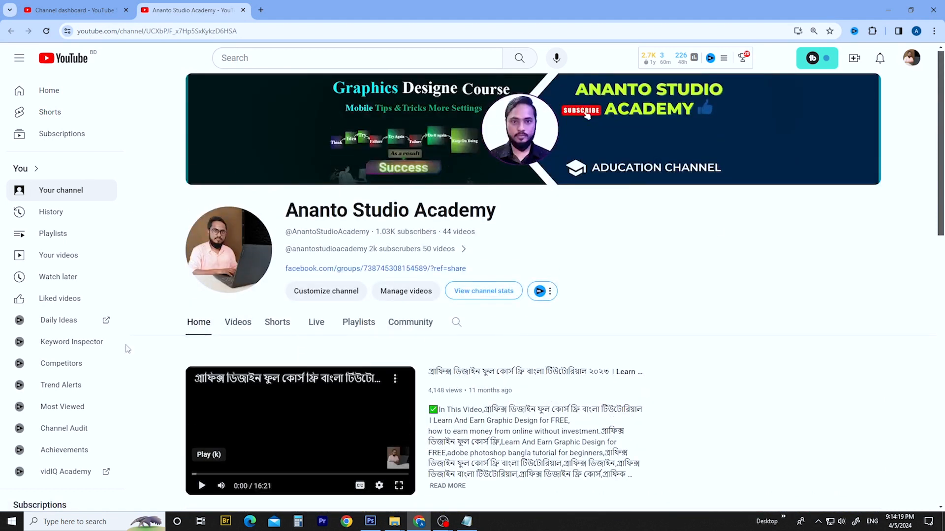
left_click(357, 325)
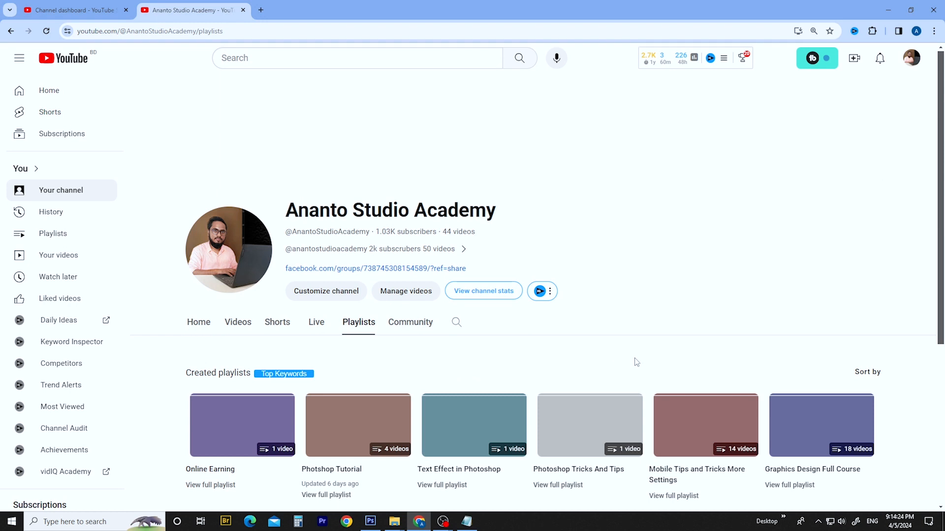
scroll(689, 379, "down", 2)
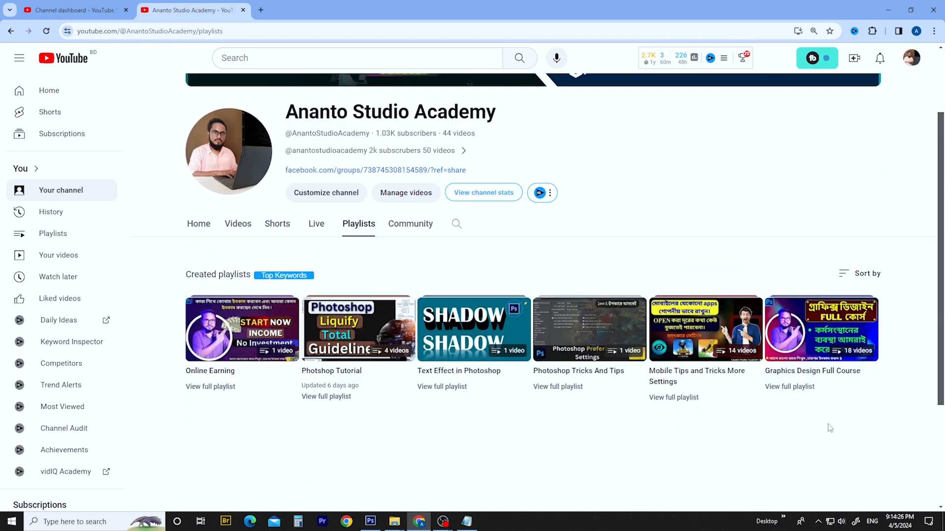
left_click(733, 428)
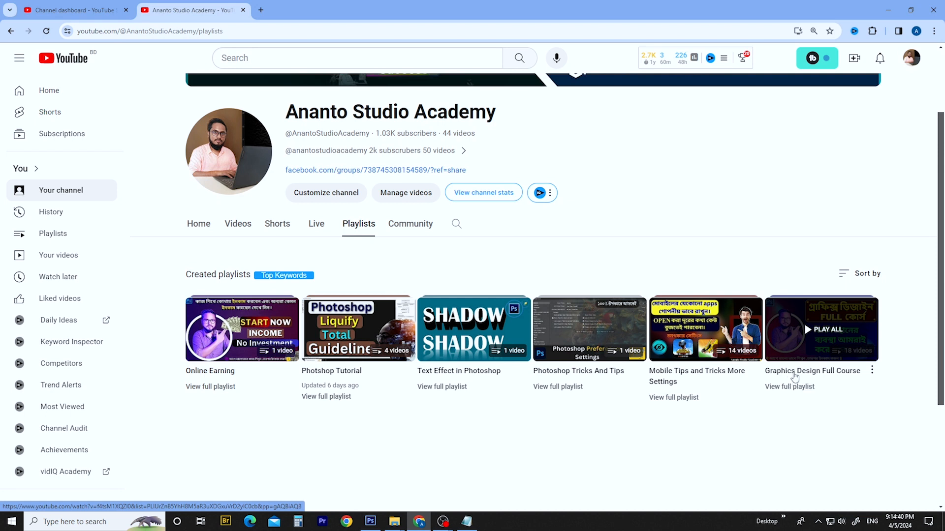
View the full Graphics Design Full Course playlist and circle the Product Retouching Photoshop Tutorial Bangla 2023 video in red
left_click(790, 387)
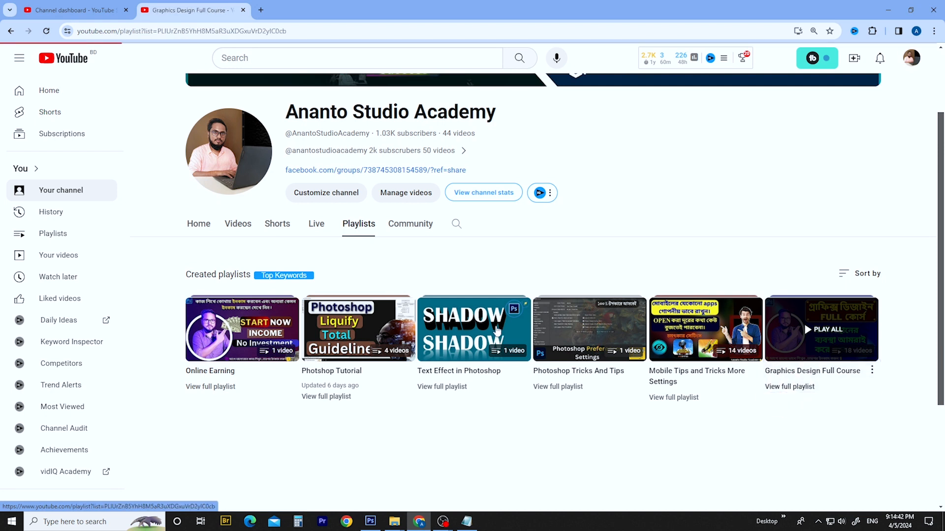
scroll(451, 285, "down", 2)
scroll(454, 285, "up", 2)
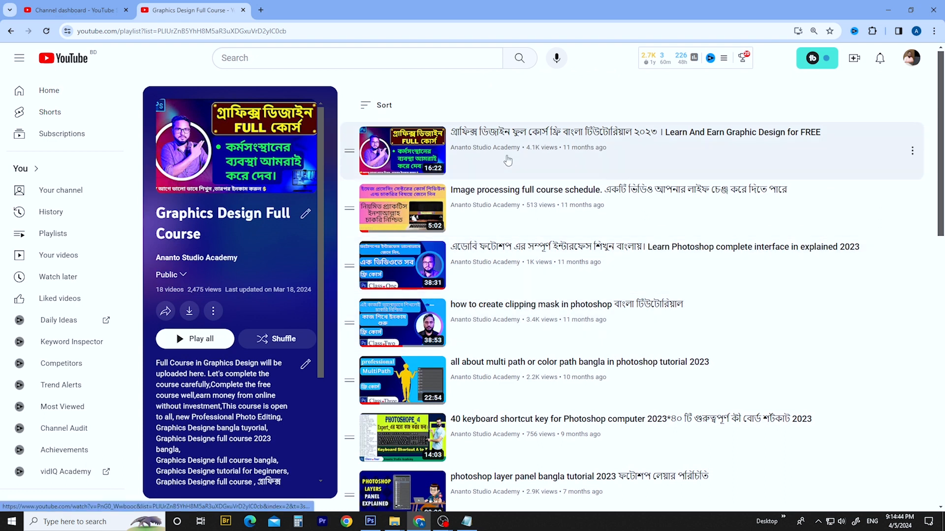
scroll(522, 150, "down", 4)
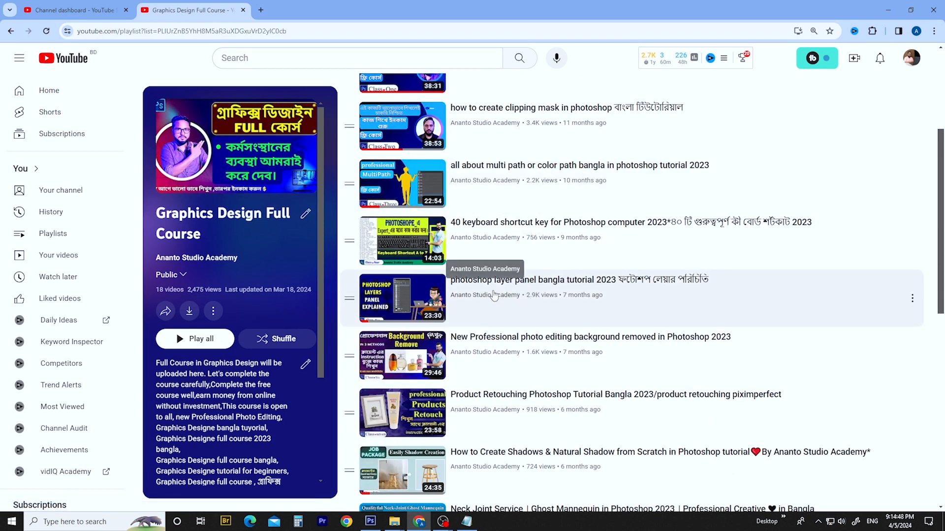
scroll(482, 315, "down", 2)
key("KP_7")
mouse_move(539, 284)
left_mouse_down()
mouse_move(809, 290)
mouse_move(701, 324)
mouse_move(463, 317)
mouse_move(449, 306)
mouse_move(452, 285)
mouse_move(581, 268)
left_mouse_up()
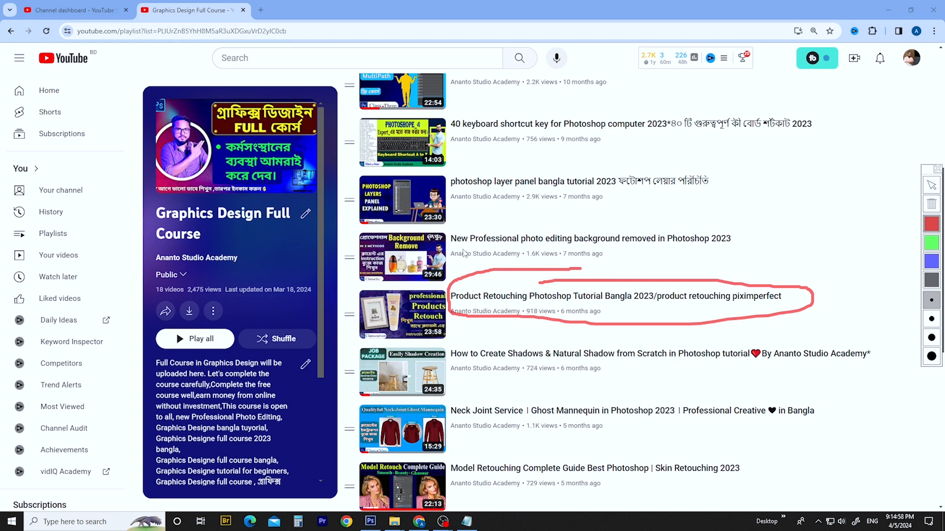
Look through the course playlist from its first lesson down to the Symmetrical neck joint service video
scroll(684, 325, "up", 5)
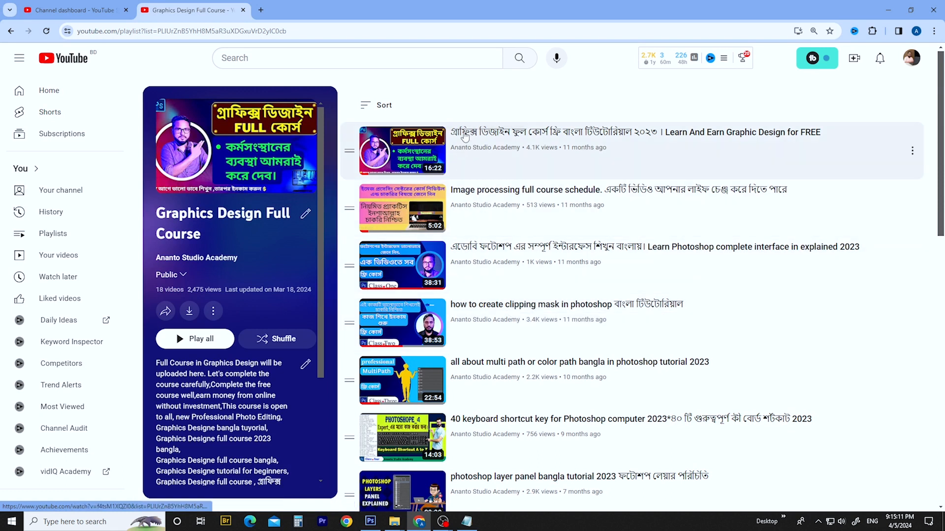
scroll(505, 315, "down", 2)
scroll(504, 322, "down", 1)
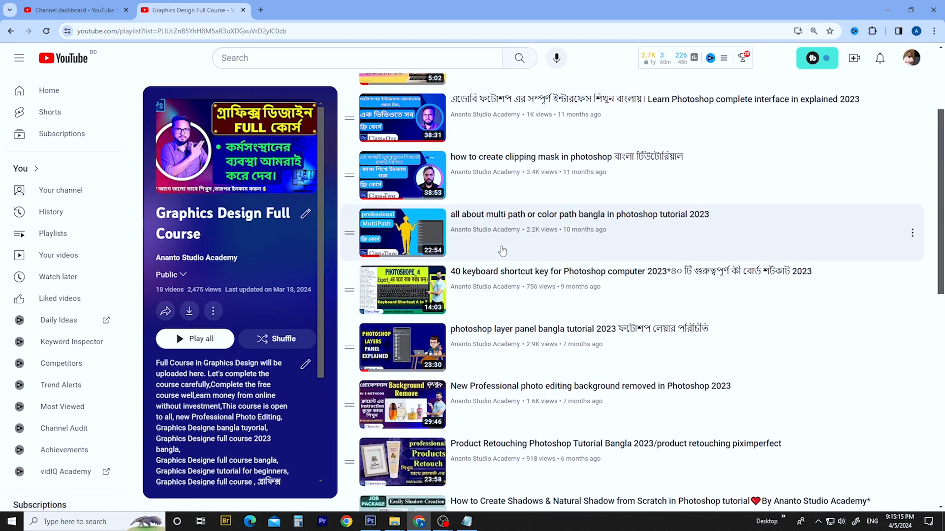
scroll(547, 191, "up", 3)
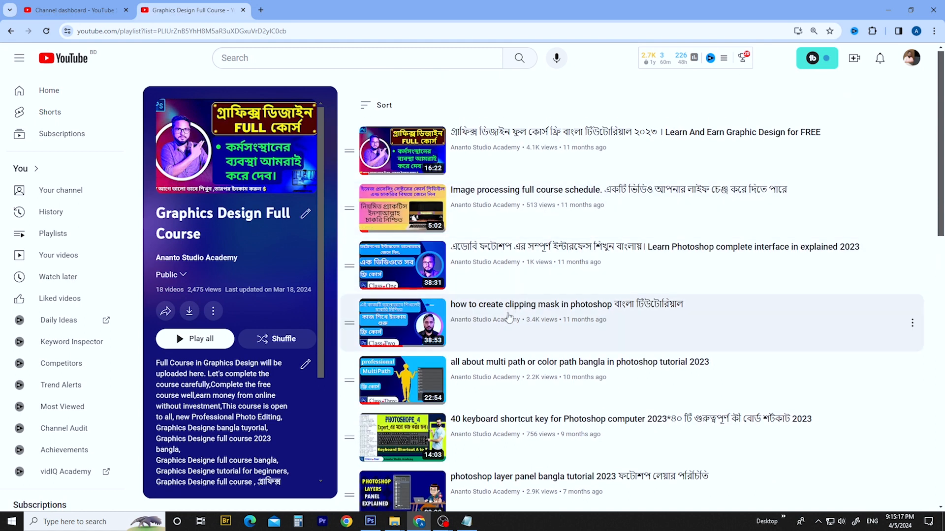
scroll(508, 339, "down", 1)
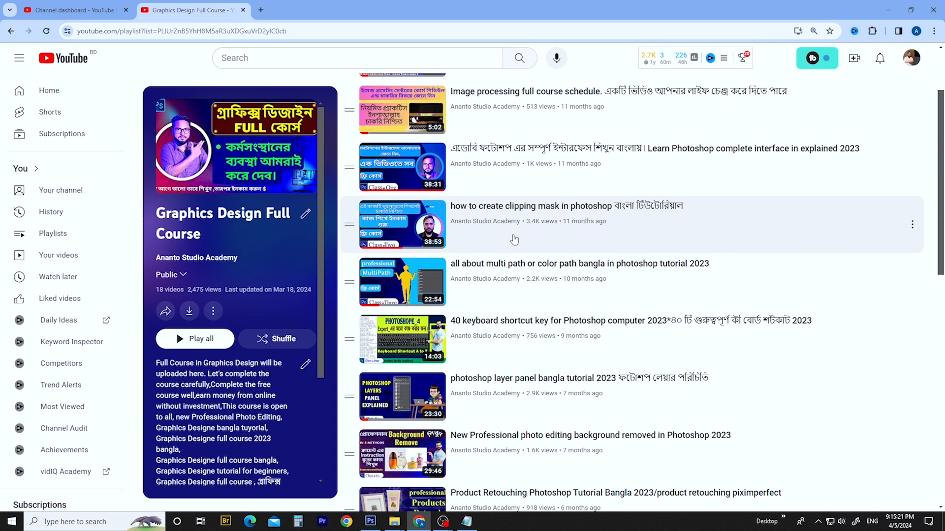
scroll(514, 240, "down", 2)
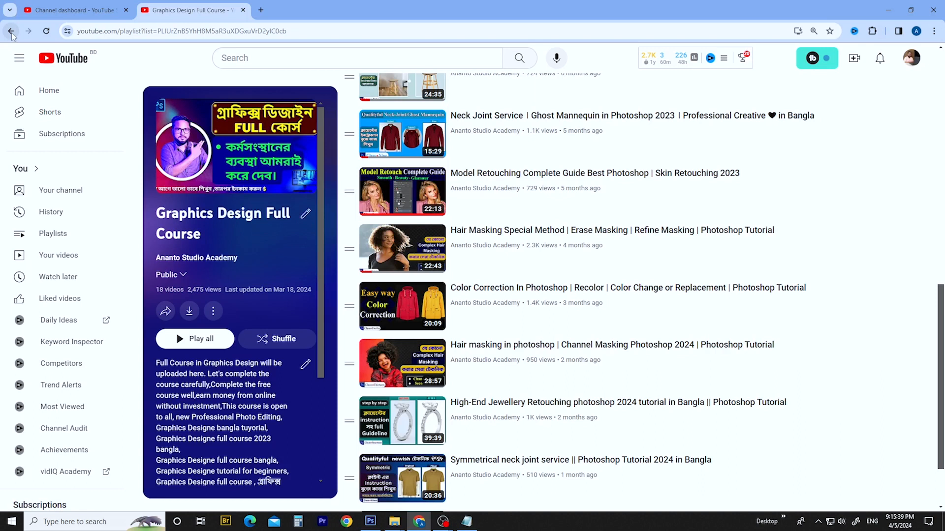
Return to the channel's playlists and view the full Photshop Tutorial playlist before leaving it
left_click(11, 31)
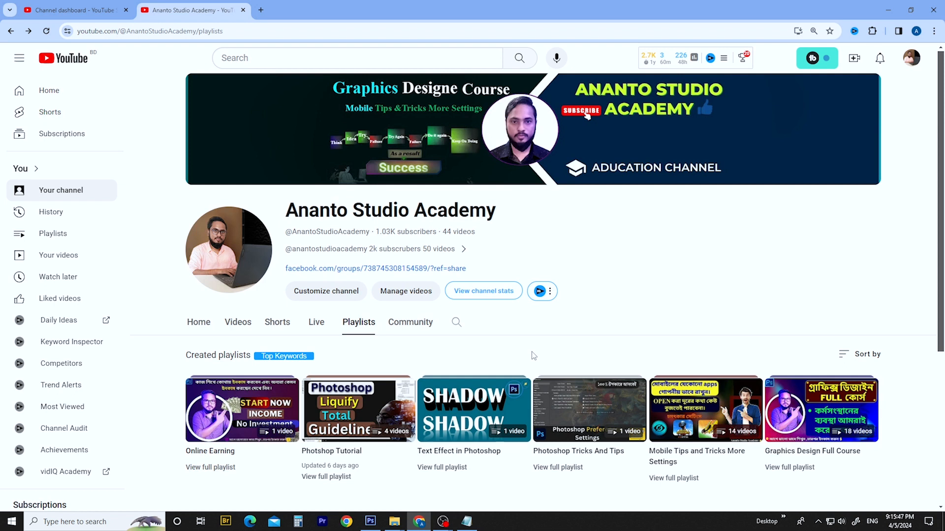
scroll(533, 355, "down", 1)
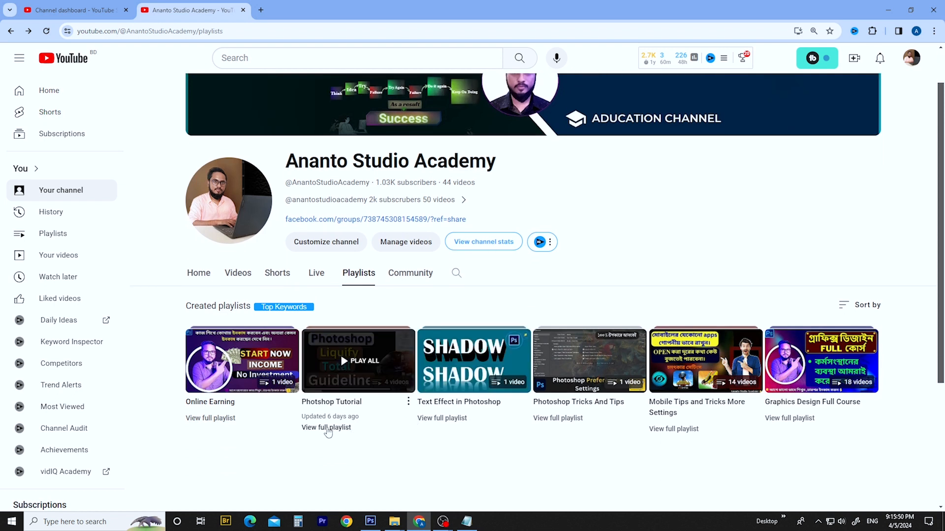
left_click(316, 450)
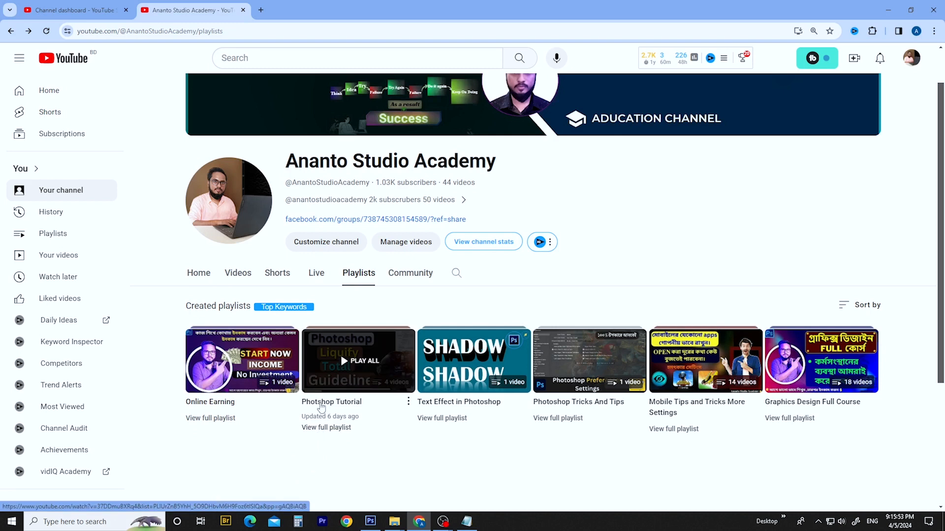
left_click(329, 430)
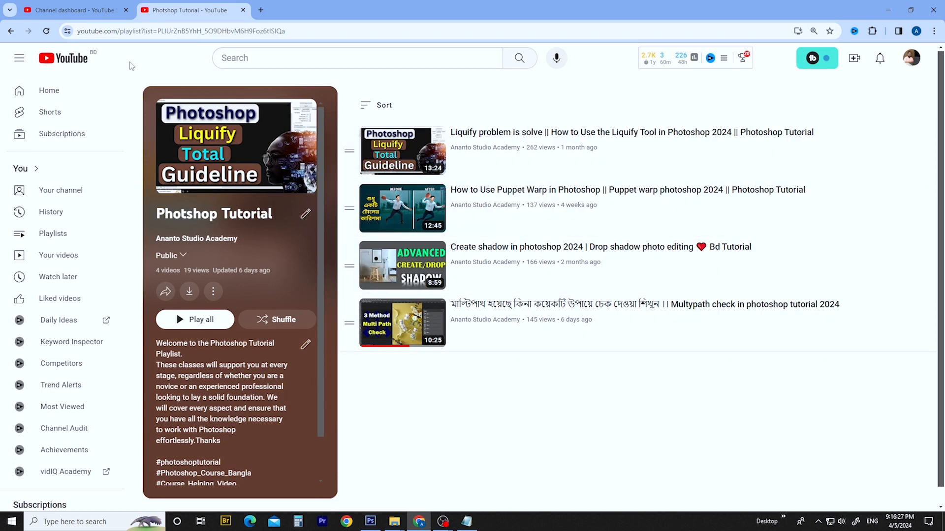
left_click(11, 31)
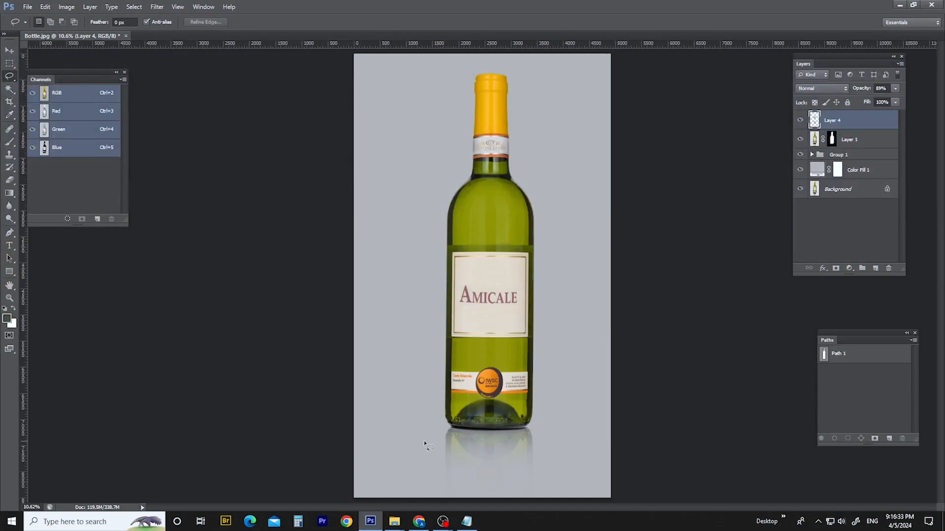
Examine the retouched bottle as a whole in Photoshop, outlining it with freehand selections and clearing them
scroll(463, 355, "down", 1)
scroll(436, 379, "up", 4)
scroll(435, 360, "down", 2)
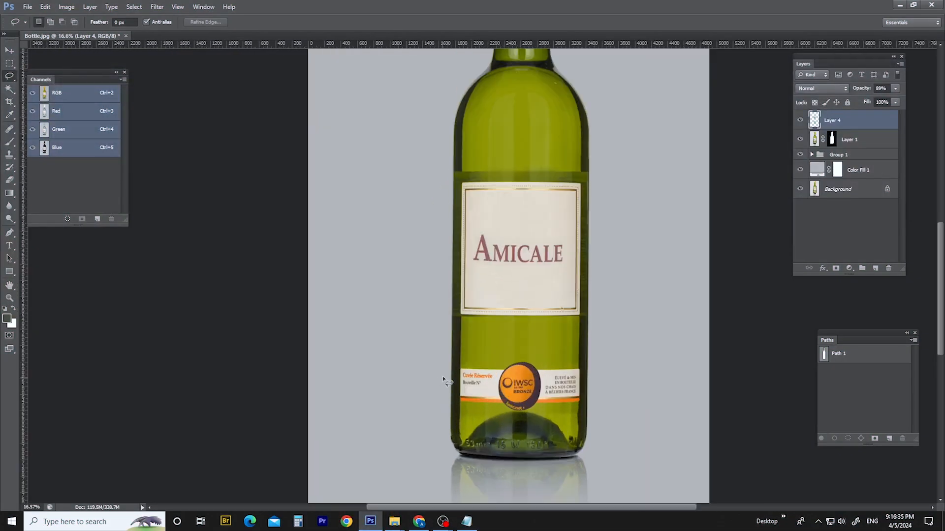
scroll(424, 188, "down", 2)
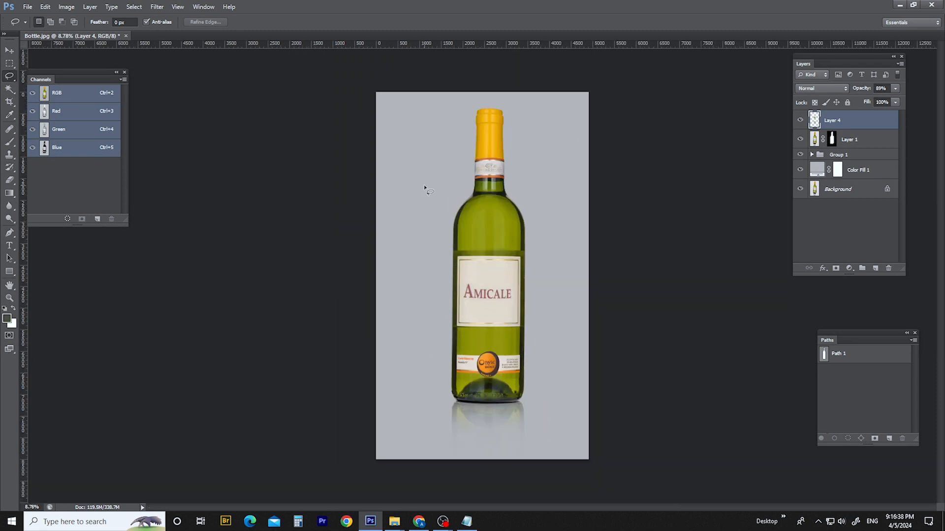
mouse_move(433, 135)
left_mouse_down()
mouse_move(528, 120)
mouse_move(554, 386)
mouse_move(433, 149)
left_mouse_up()
key("ctrl+d")
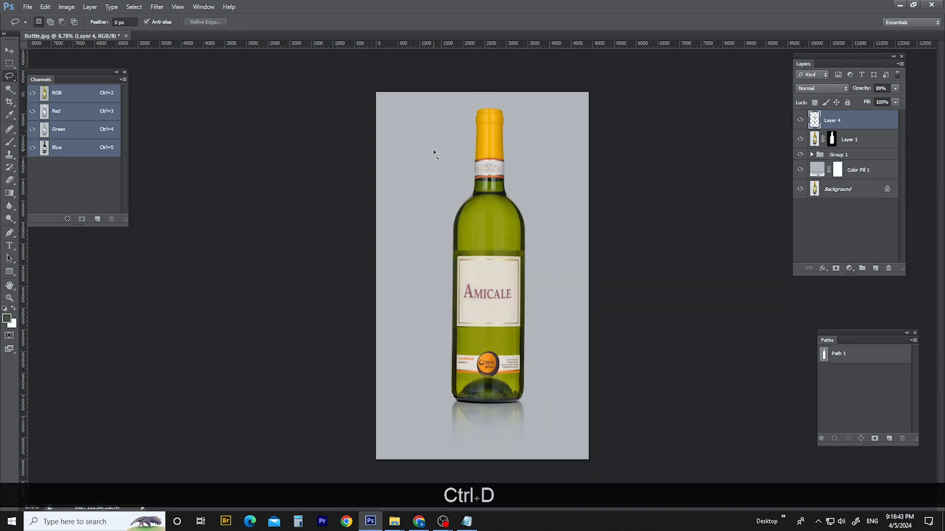
mouse_move(549, 199)
left_mouse_down()
mouse_move(542, 446)
mouse_move(447, 431)
left_mouse_up()
key("ctrl+d")
mouse_move(440, 128)
left_mouse_down()
mouse_move(445, 120)
mouse_move(539, 169)
mouse_move(544, 407)
mouse_move(442, 461)
mouse_move(438, 130)
left_mouse_up()
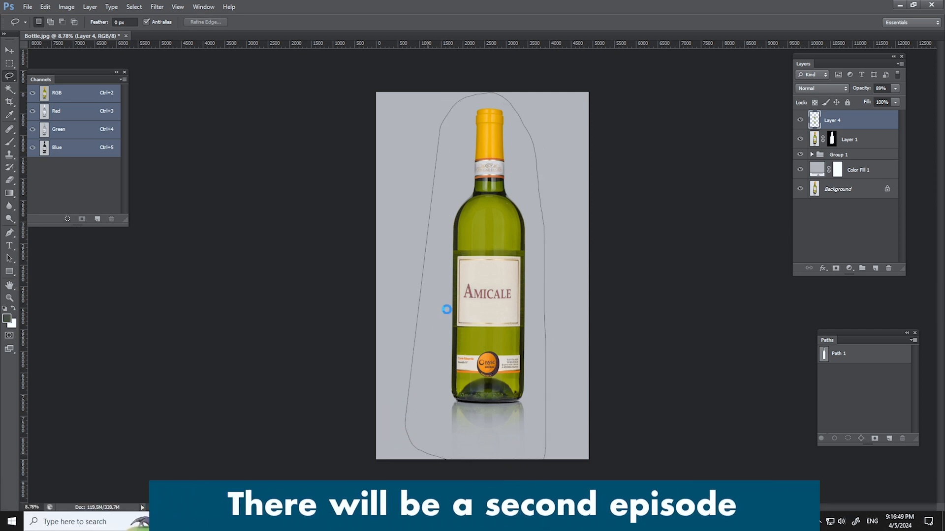
scroll(452, 302, "up", 1)
key("ctrl+d")
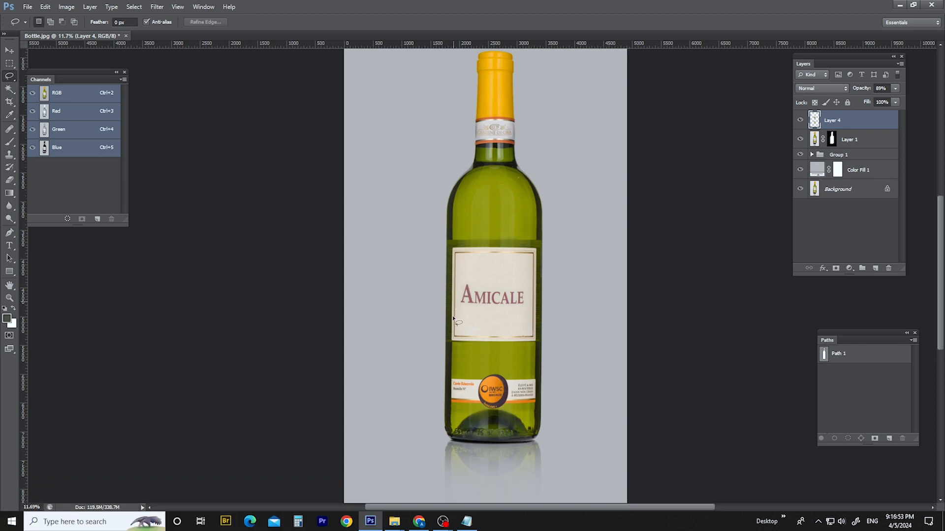
Examine the bottle's base, contact shadow and faded reflection, marking the area with freehand selections and clearing them
scroll(455, 354, "up", 4)
left_click_drag(514, 363, 514, 258)
mouse_move(374, 261)
left_mouse_down()
mouse_move(632, 416)
mouse_move(538, 490)
mouse_move(336, 401)
mouse_move(325, 336)
left_mouse_up()
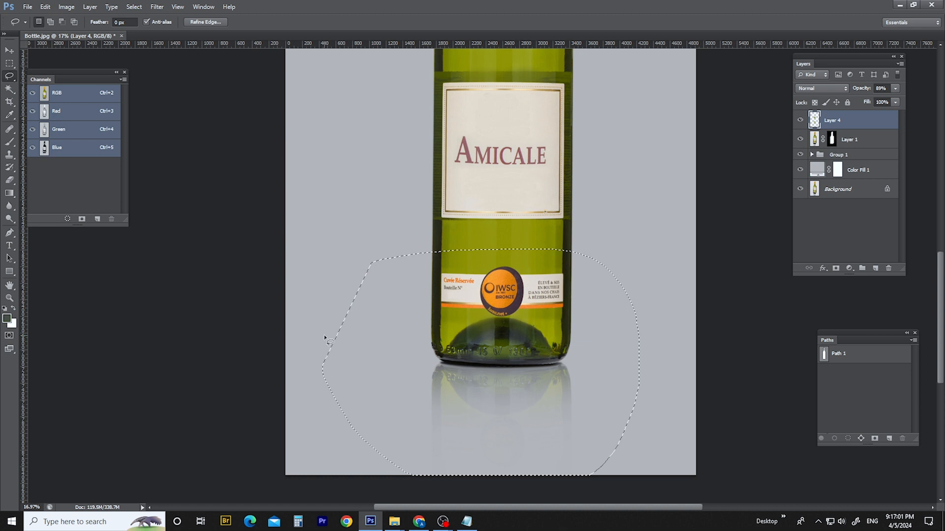
scroll(516, 388, "up", 3)
key("ctrl+d")
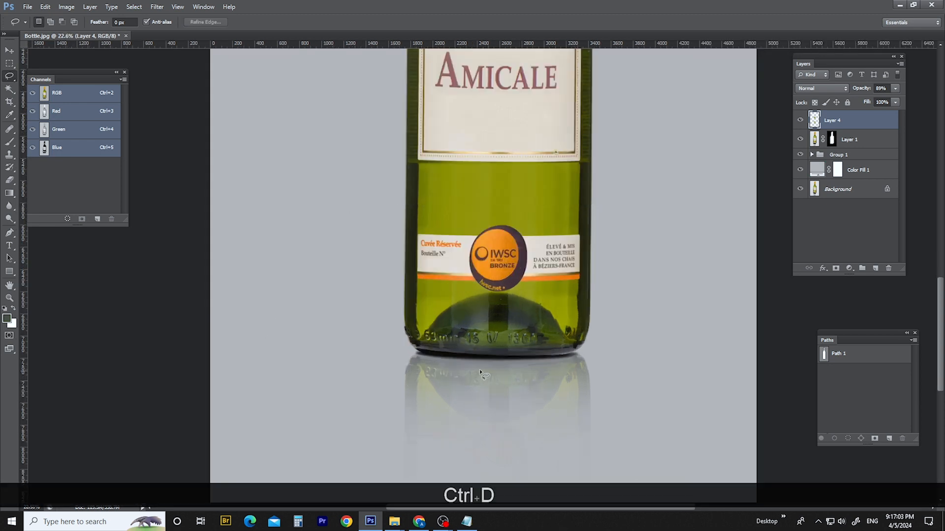
left_click_drag(454, 354, 431, 283)
mouse_move(371, 253)
left_mouse_down()
mouse_move(577, 233)
mouse_move(474, 466)
mouse_move(327, 244)
left_mouse_up()
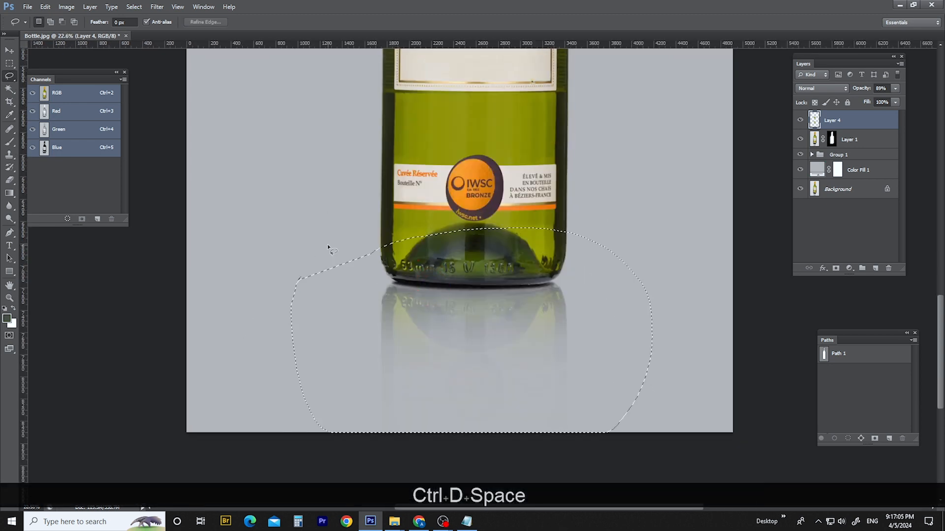
key("ctrl+d")
scroll(327, 244, "down", 3)
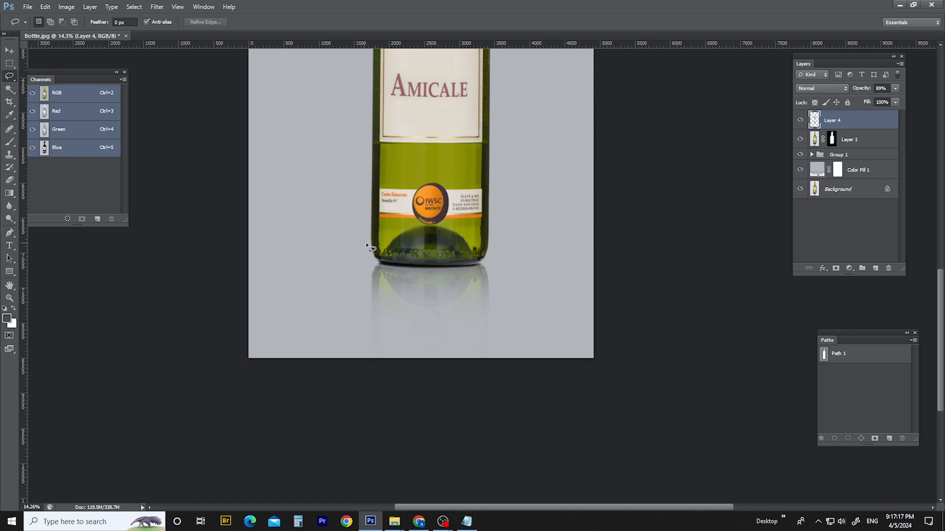
scroll(429, 257, "up", 4)
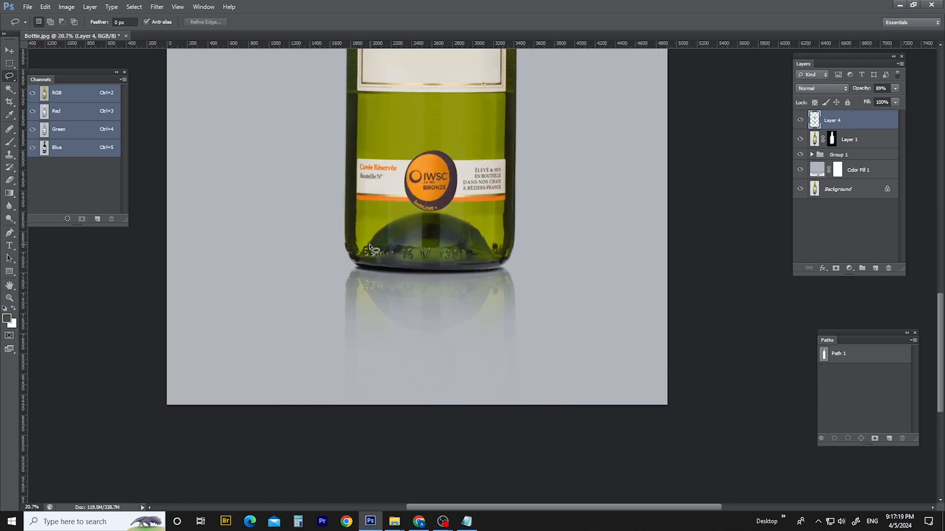
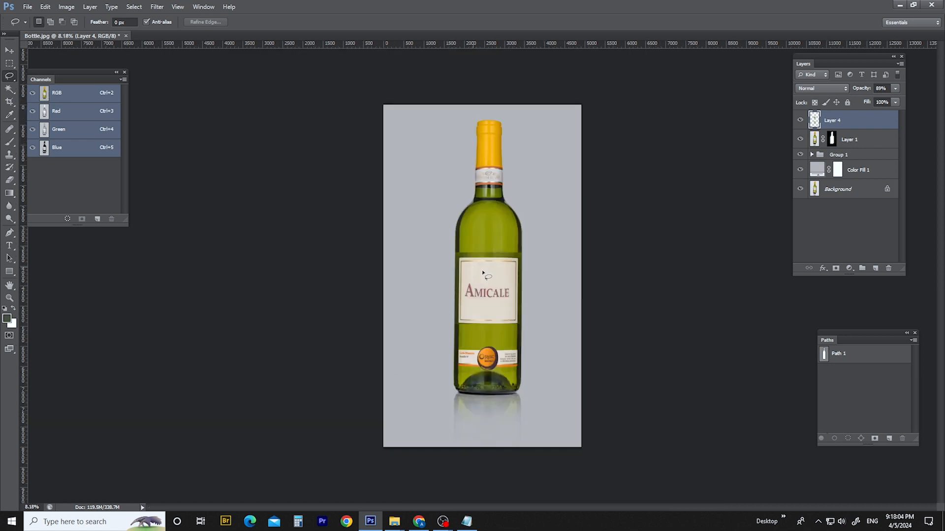
Review the client's instructions, highlighting the Reflection Shadow and Transparent Objects lines, and put the notes away
scroll(483, 274, "up", 3)
left_click(467, 521)
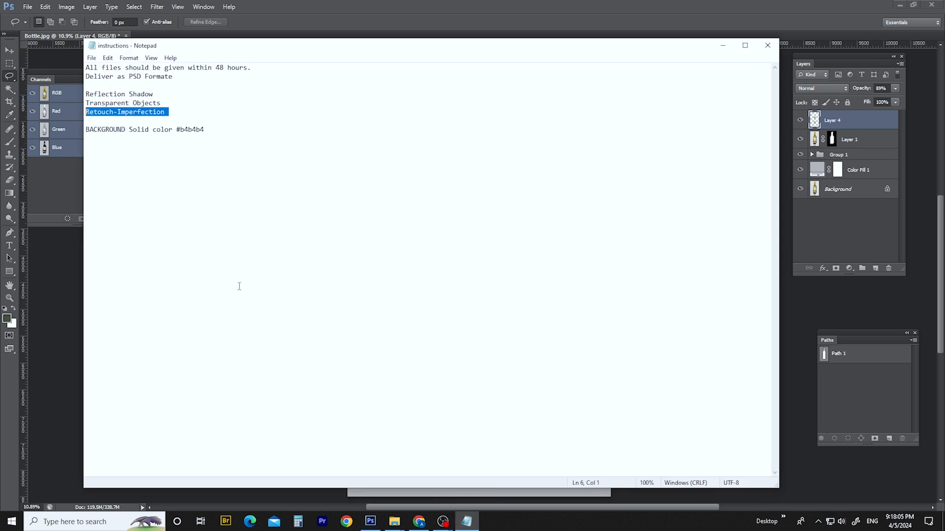
double_click(202, 133)
left_click_drag(153, 94, 64, 91)
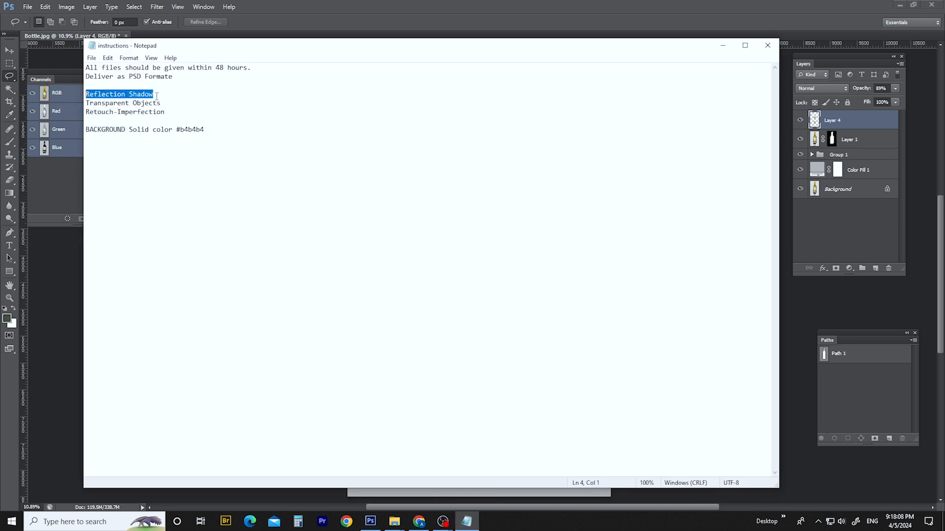
left_click_drag(166, 108, 71, 104)
left_click(722, 45)
Switch away from Photoshop, leave the YouTube channel page and open the French press photo in Photoshop
left_click(899, 6)
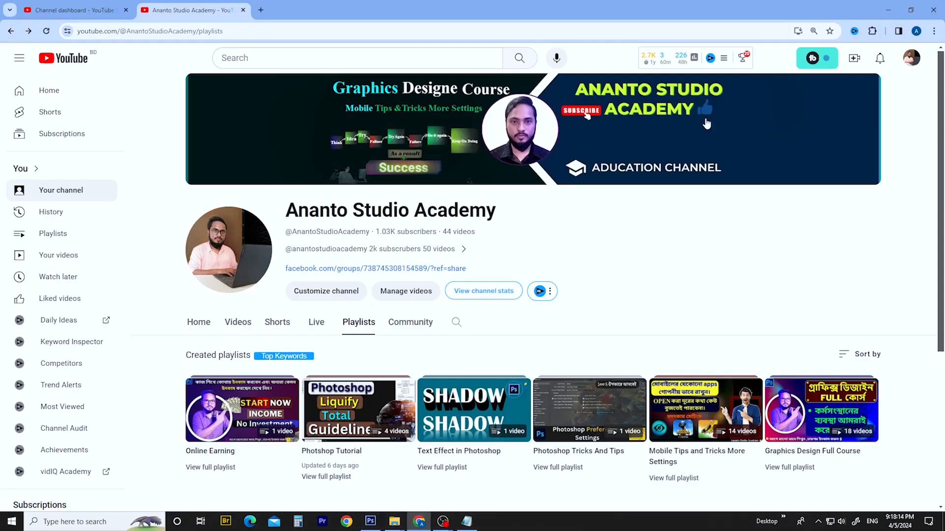
left_click(888, 10)
left_click(373, 152)
left_click(328, 69)
left_click_drag(328, 69, 487, 4)
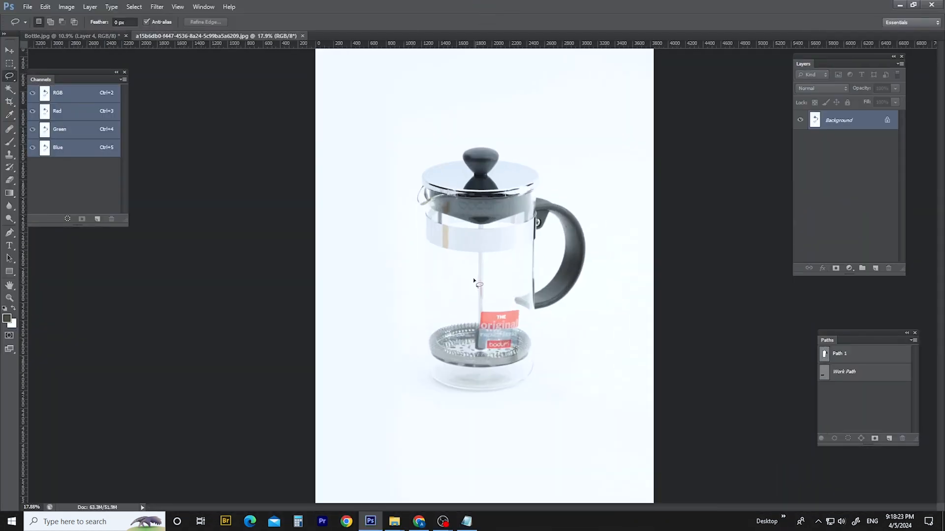
Examine the clear glass below the French press's metal band, marking it with a freehand selection and clearing it
scroll(477, 280, "up", 6)
key("ctrl+d")
mouse_move(467, 235)
left_mouse_down()
mouse_move(529, 276)
mouse_move(516, 297)
left_mouse_up()
scroll(533, 272, "down", 2)
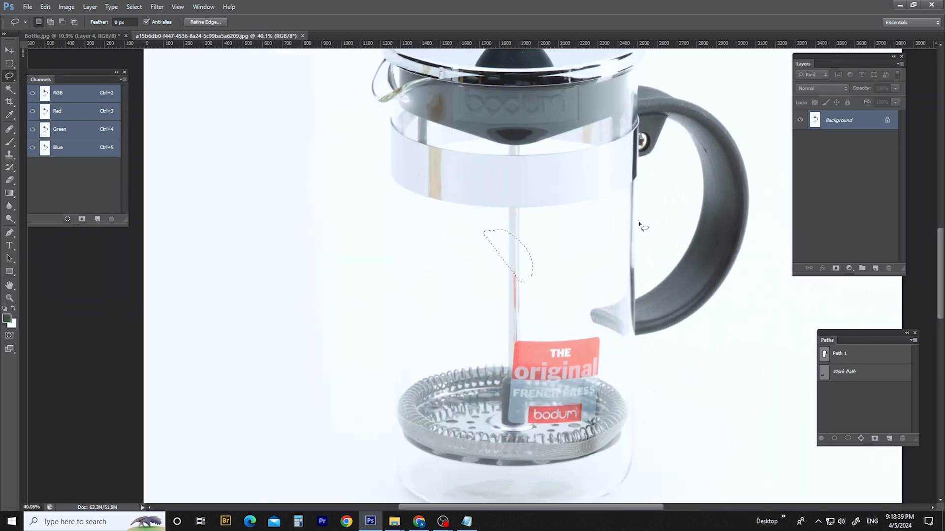
scroll(486, 216, "down", 3)
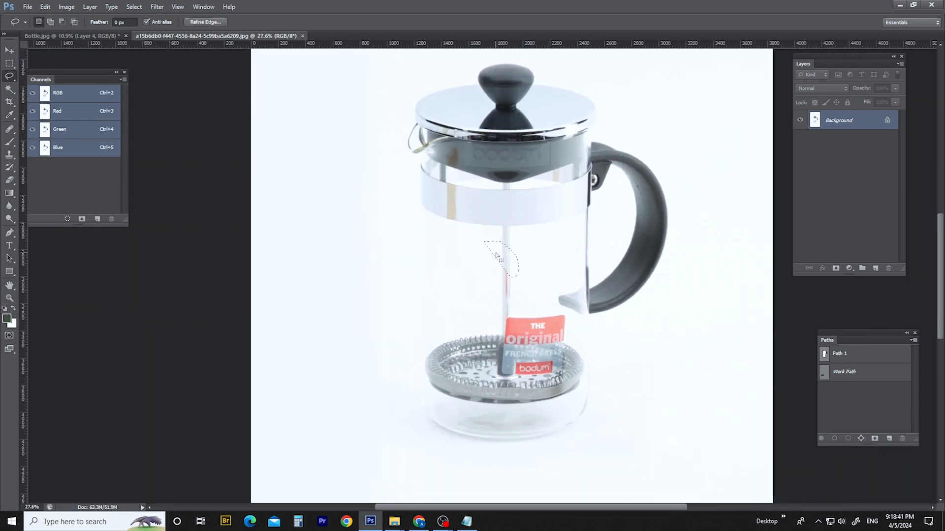
scroll(413, 250, "up", 1)
scroll(467, 247, "up", 2)
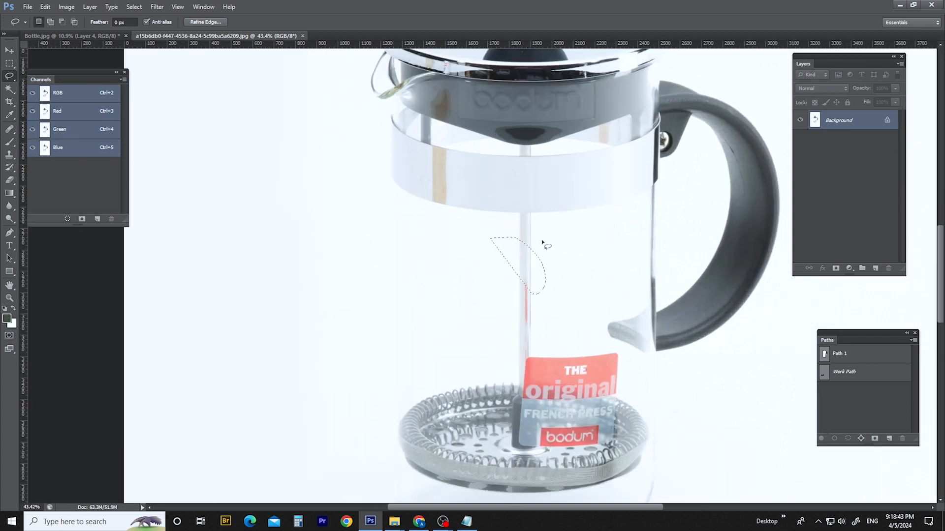
key("ctrl+d")
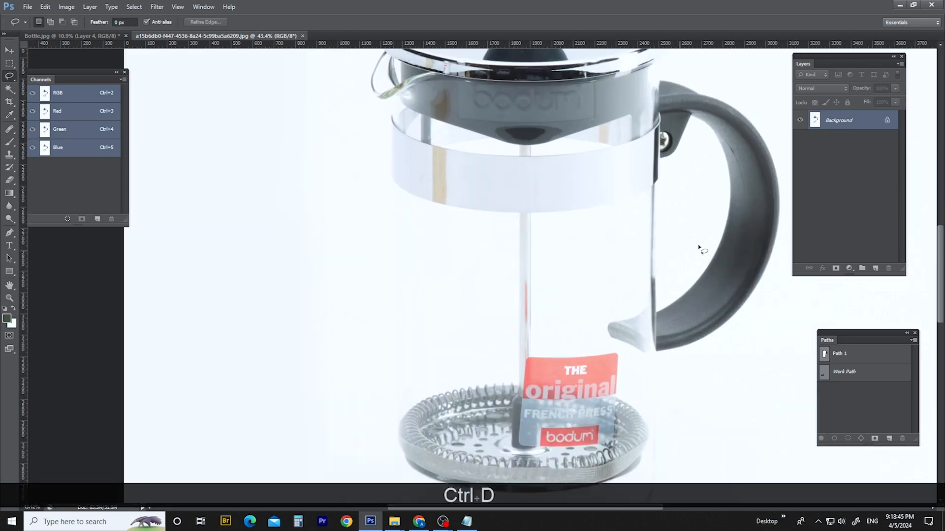
Examine the lower part of the French press, marking areas with freehand selections and clearing each one
scroll(541, 270, "down", 2)
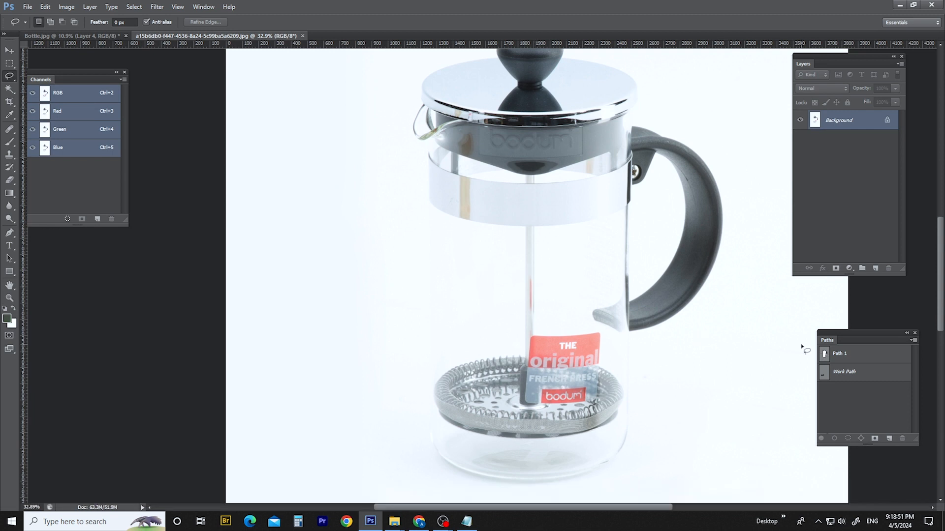
scroll(562, 433, "down", 2)
mouse_move(586, 414)
left_mouse_down()
mouse_move(608, 488)
mouse_move(483, 492)
mouse_move(464, 457)
mouse_move(479, 429)
mouse_move(602, 426)
mouse_move(553, 355)
mouse_move(555, 323)
left_mouse_up()
key("ctrl+d")
mouse_move(473, 317)
left_mouse_down()
mouse_move(634, 385)
mouse_move(406, 320)
mouse_move(445, 321)
left_mouse_up()
key("ctrl+d")
Duplicate the background layer and mask the copy with Path 1 loaded as a selection feathered by 0.5 pixels
key("ctrl+j")
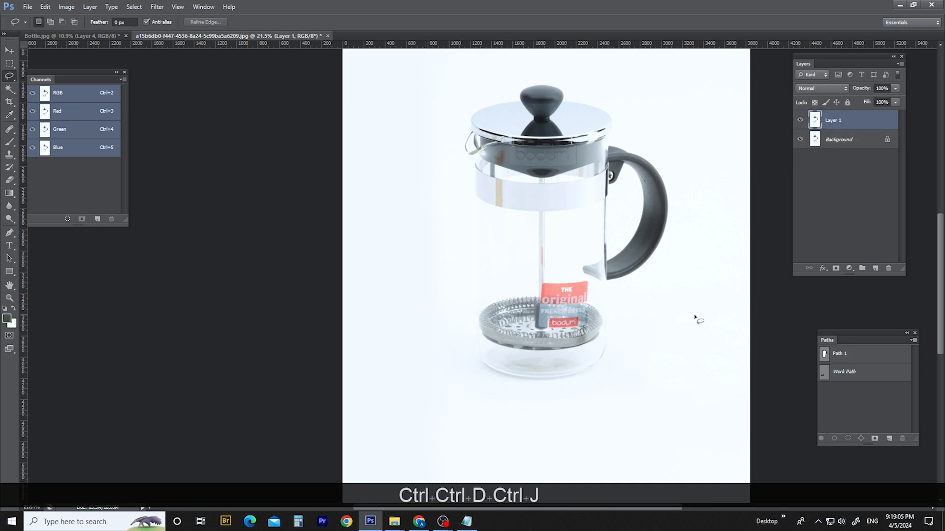
left_click(824, 354, "ctrl")
key("ctrl+alt+d")
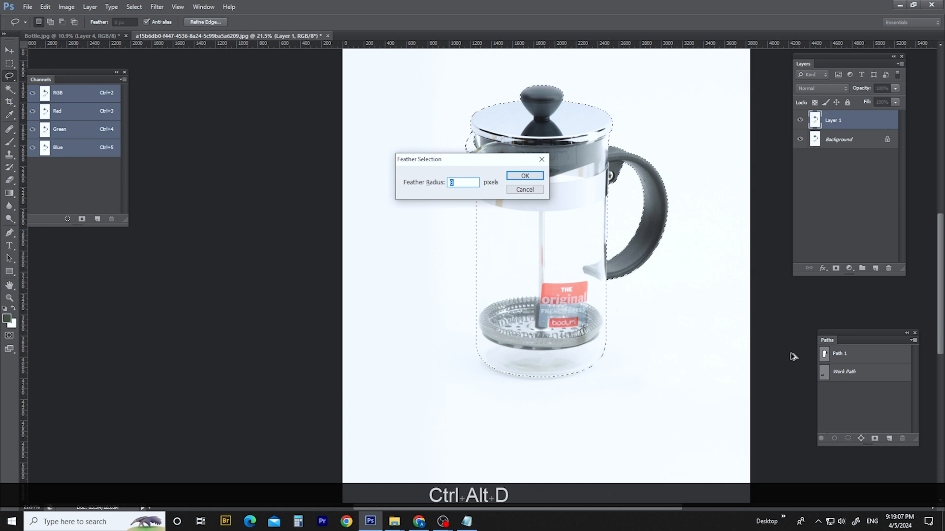
type("0.5")
key("Return")
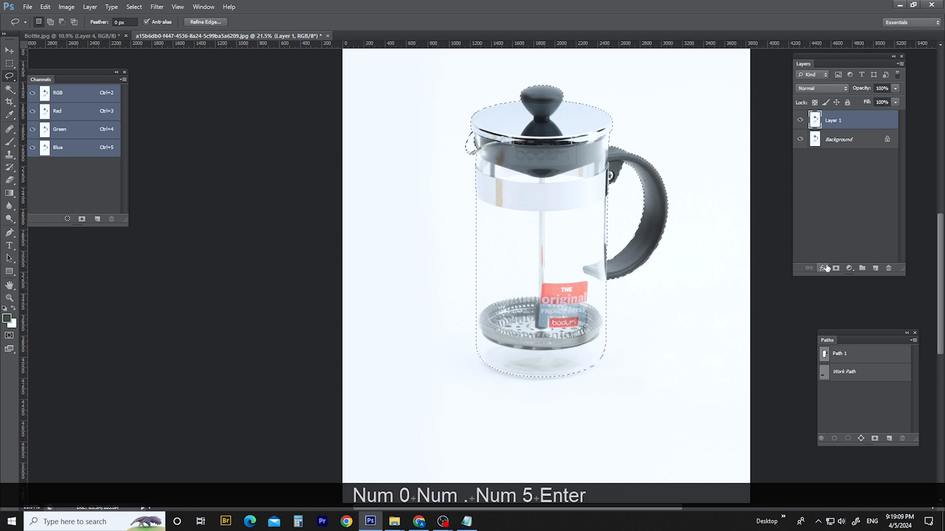
left_click(836, 270)
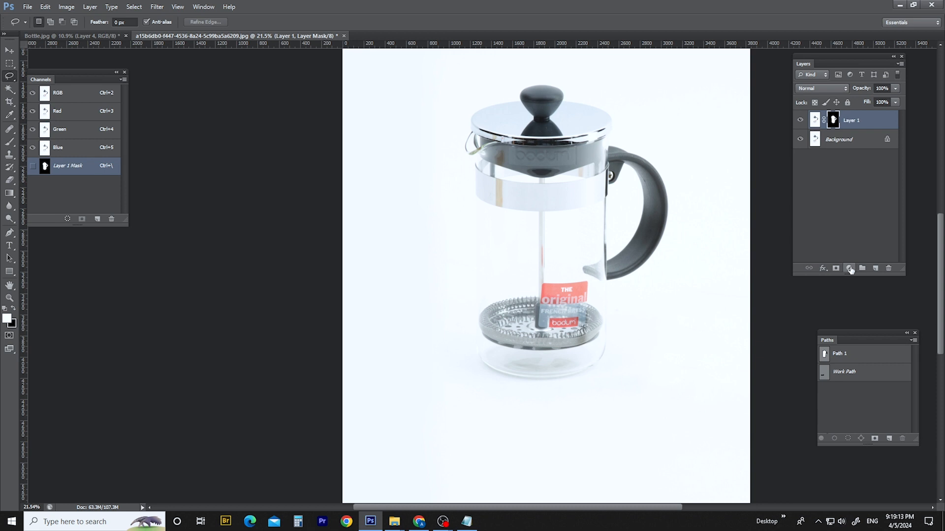
Add a Solid Color fill layer and copy the background colour code b4b4b4 from the client's instructions
left_click(850, 269)
left_click(878, 279)
key("Return")
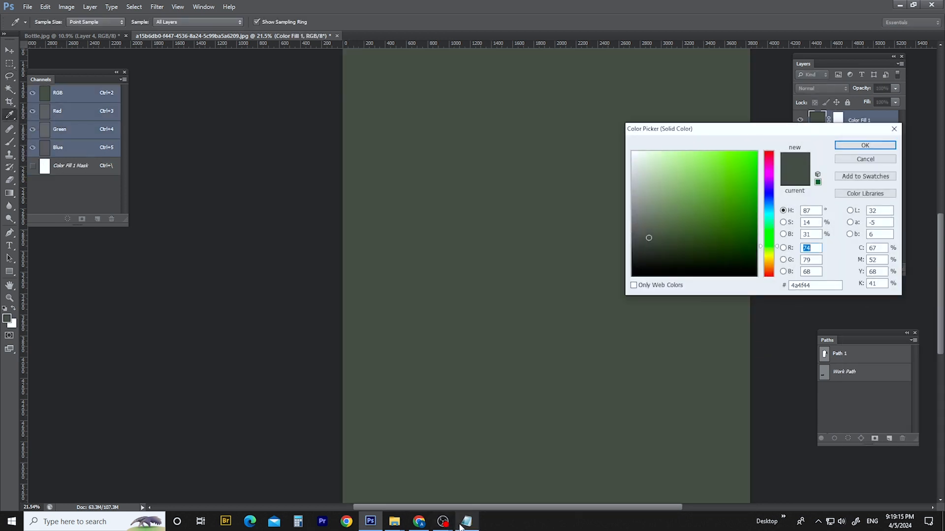
key("alt+Tab")
left_click(217, 142)
double_click(186, 130)
left_click(208, 131)
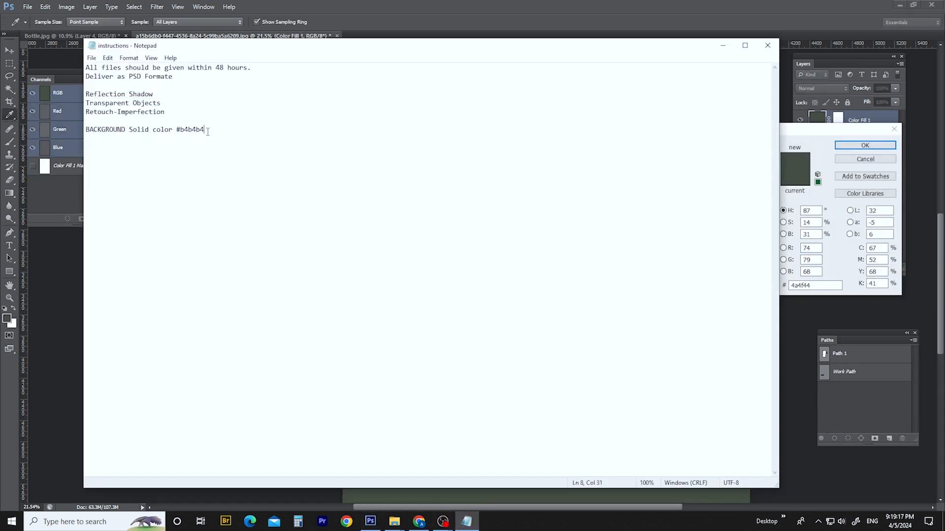
key("ctrl+c")
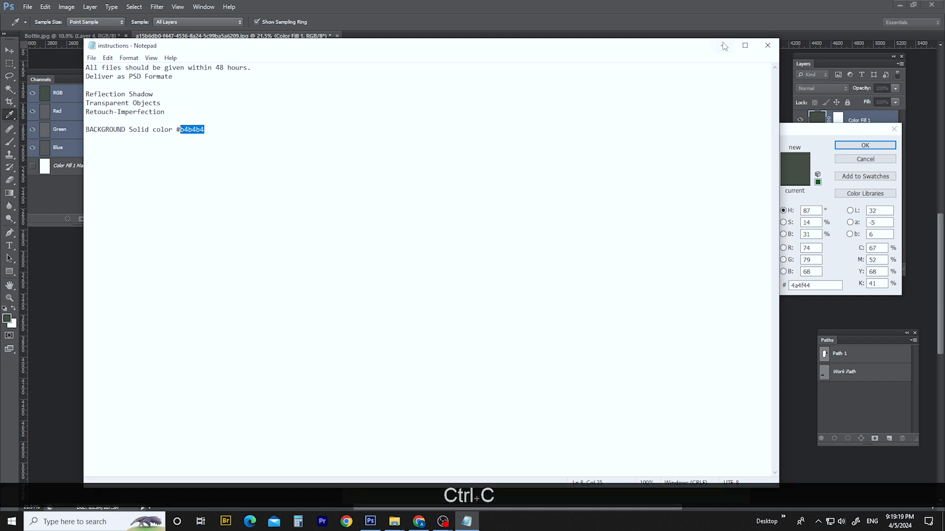
Set the fill layer's colour to b4b4b4 and move it beneath the masked French press layer
left_click(813, 318)
left_click_drag(812, 286, 780, 284)
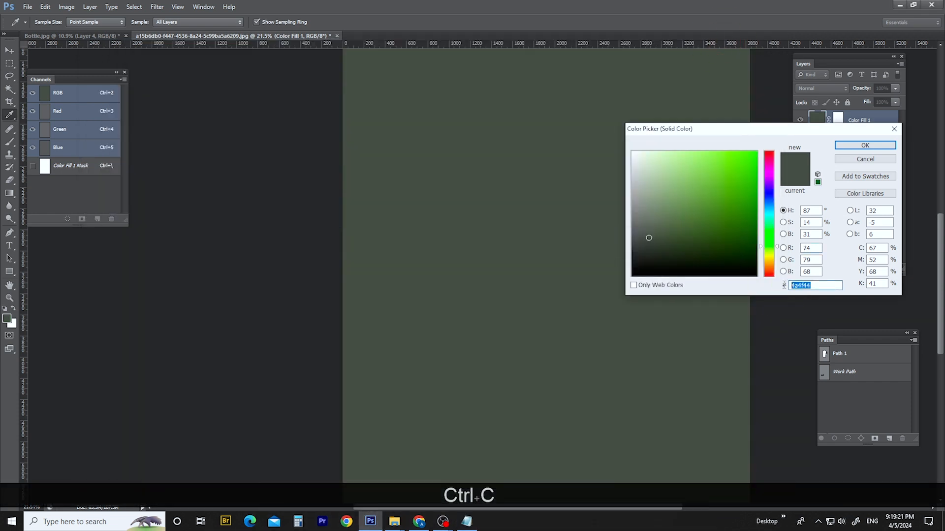
key("ctrl+v")
key("Return")
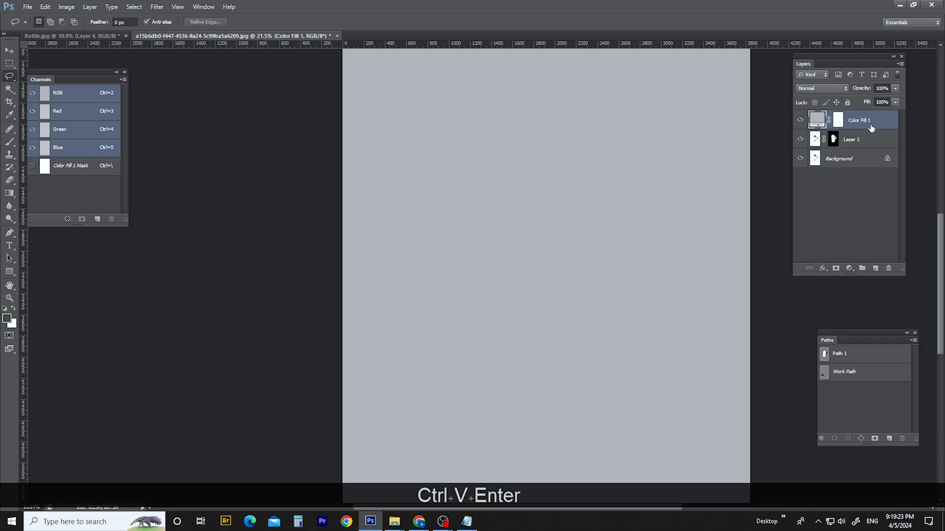
left_click_drag(855, 127, 852, 150)
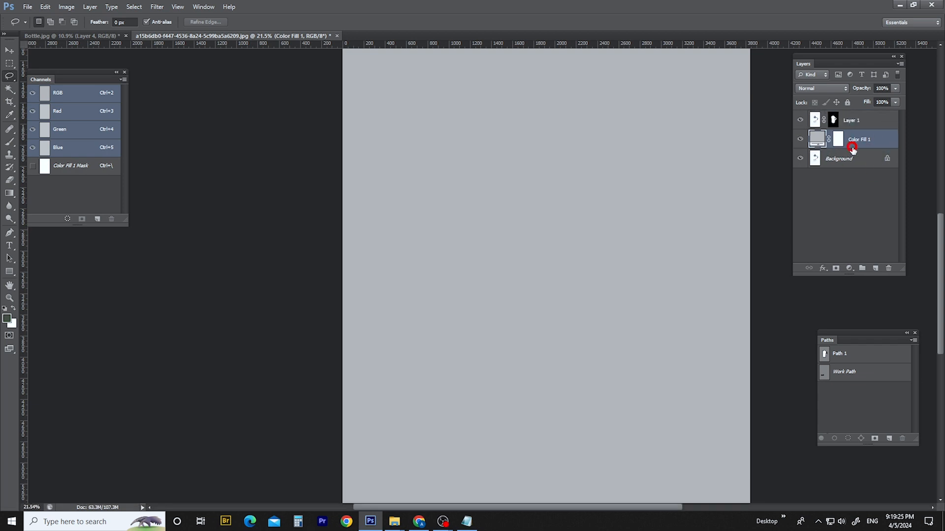
Recheck the background colour line in the instructions and examine the cut-out French press against the new backdrop
left_click(466, 522)
left_click(205, 131)
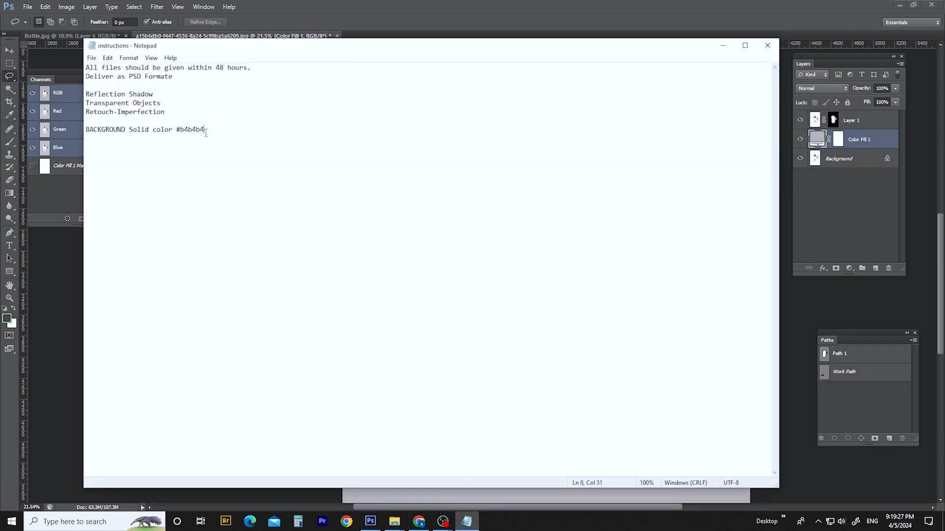
left_click(722, 46)
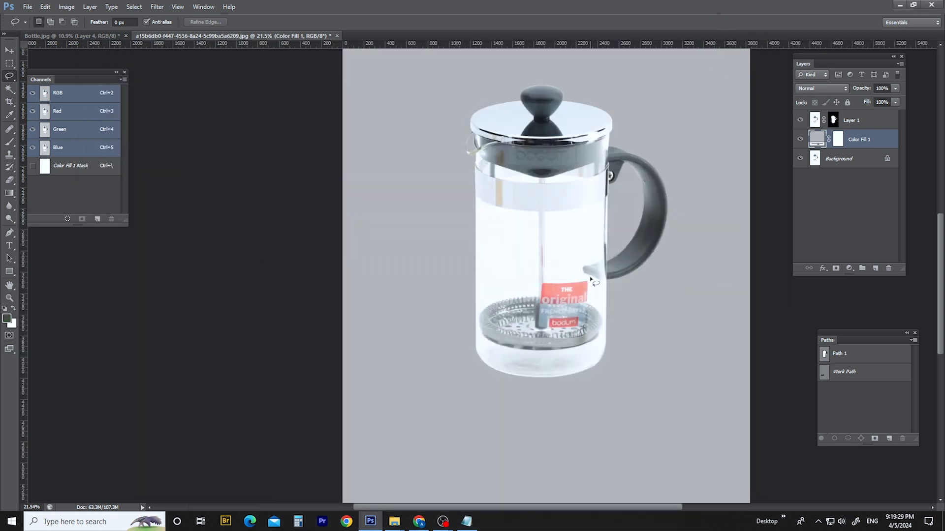
scroll(537, 259, "up", 4)
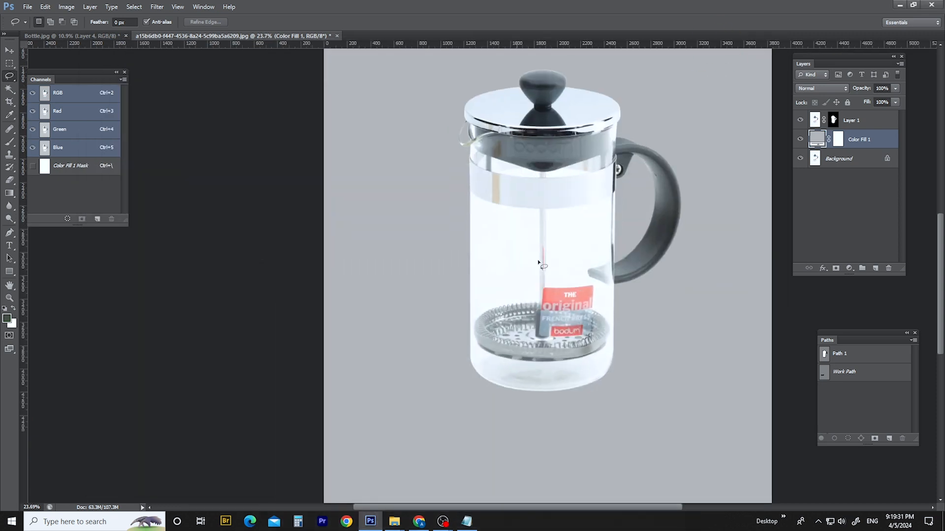
scroll(451, 302, "down", 4)
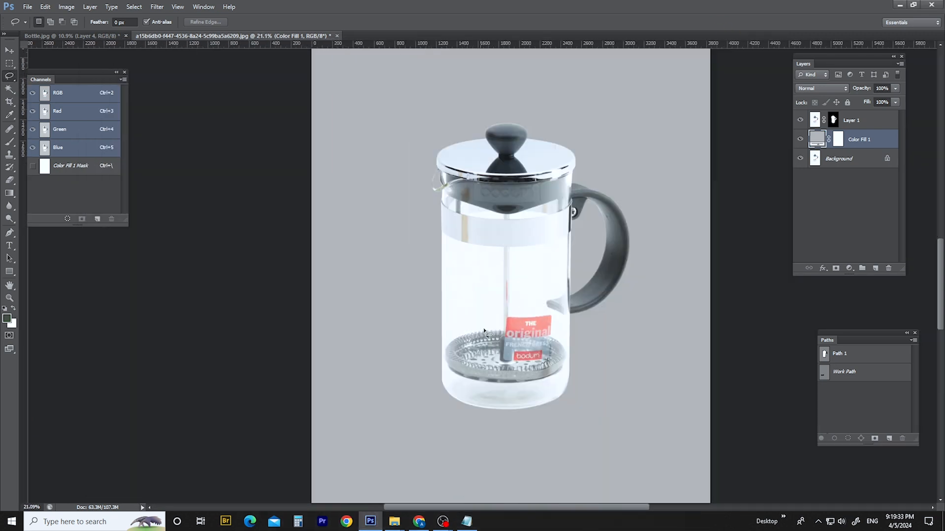
key("w")
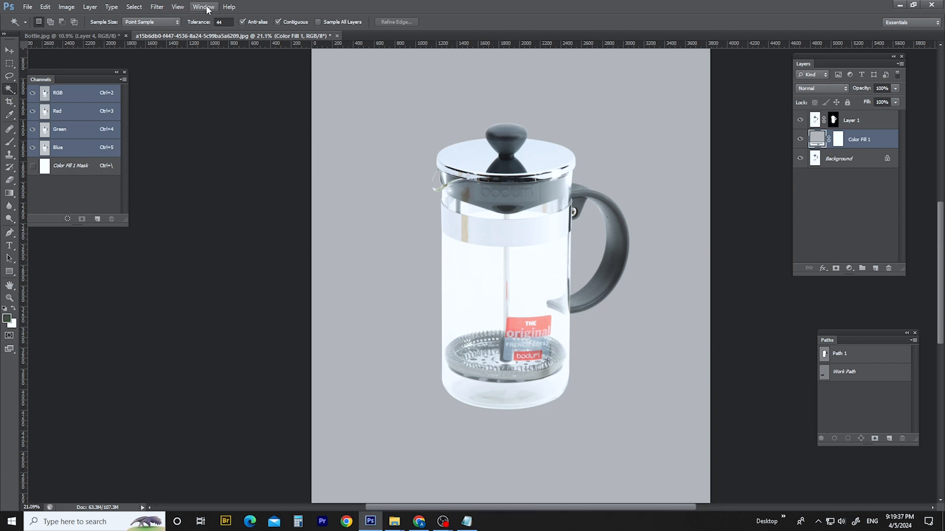
left_click(133, 7)
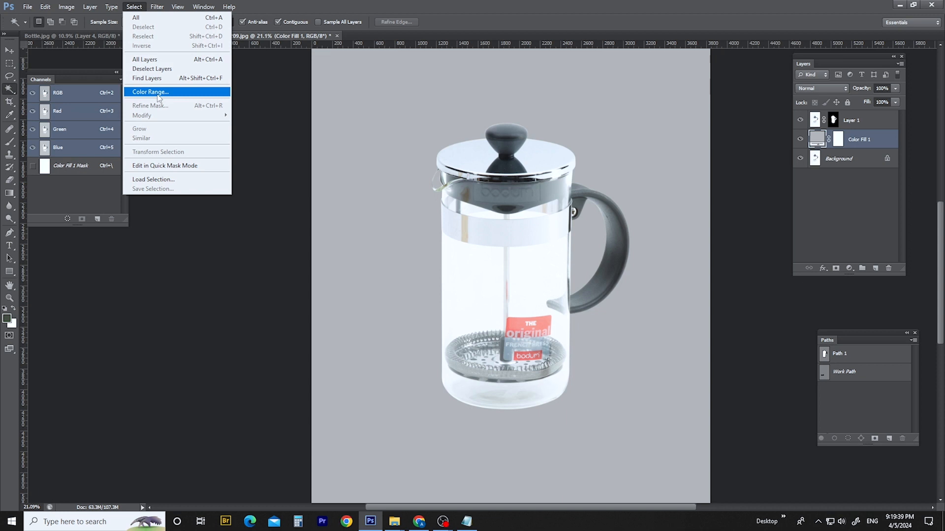
key("alt")
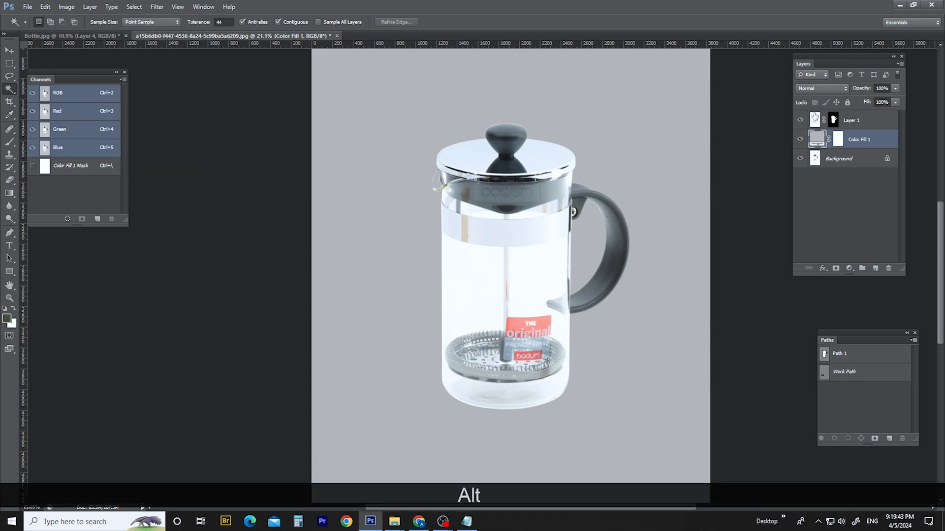
Select Layer 1's image and try tracing the lower edge of the metal band with the Pen tool
left_click(815, 118)
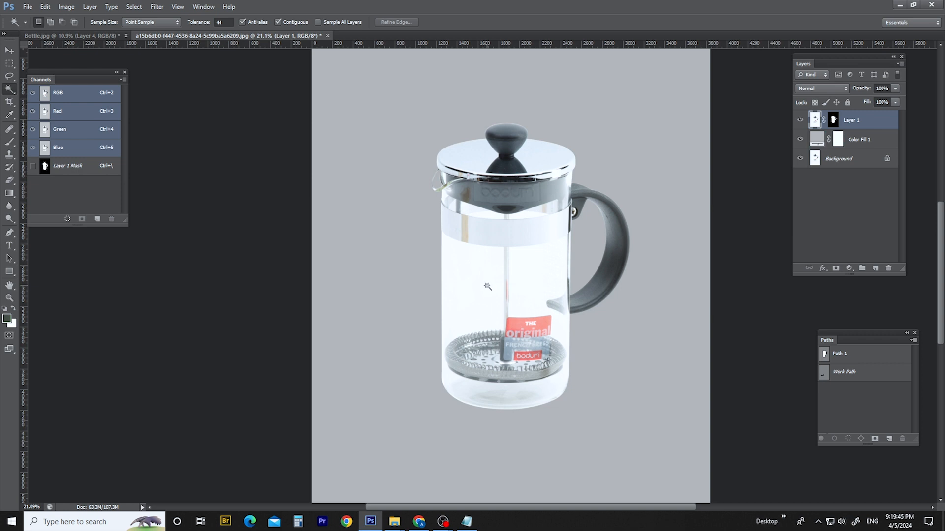
scroll(487, 286, "up", 5)
key("p")
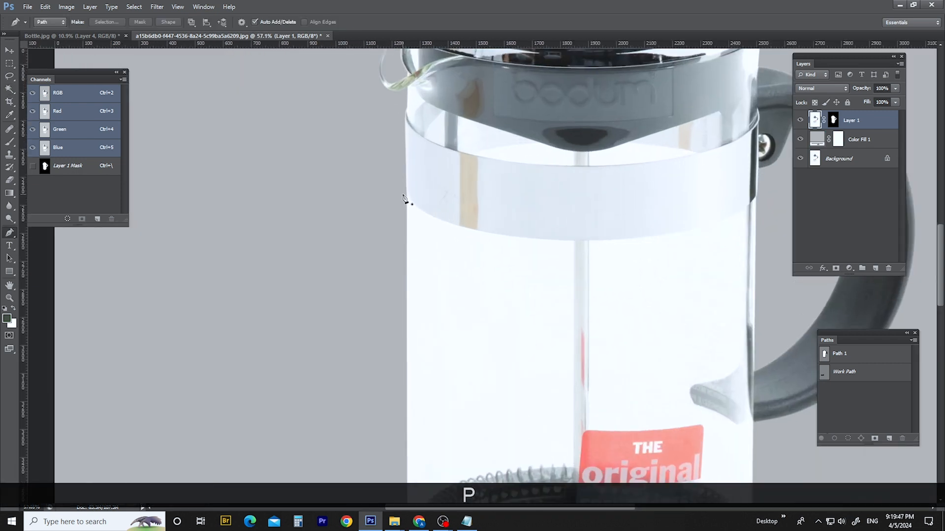
left_click(481, 238)
left_click(570, 243)
left_click(643, 238)
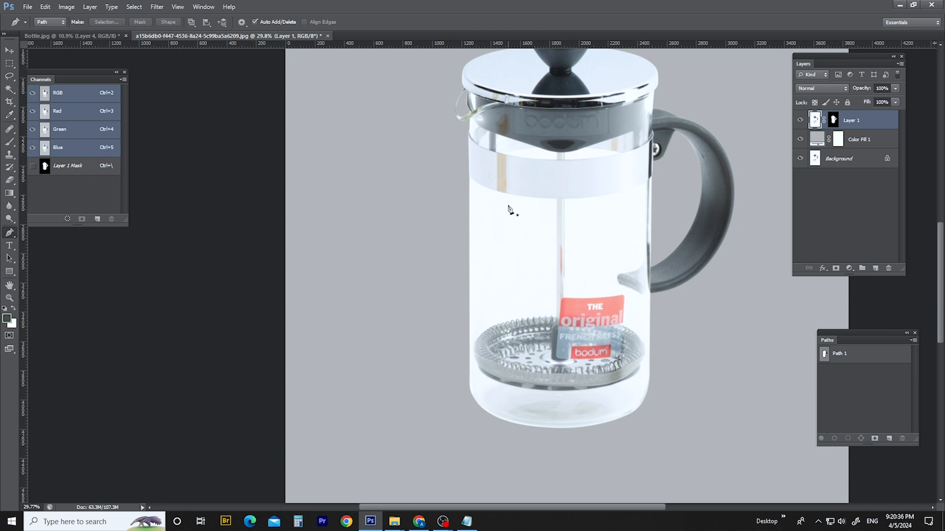
scroll(510, 209, "up", 1)
scroll(608, 275, "down", 1)
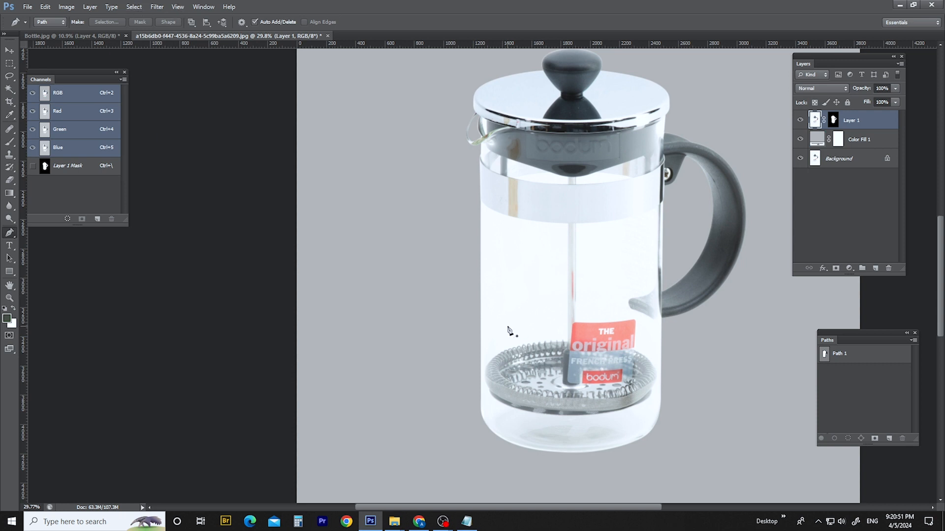
key("w")
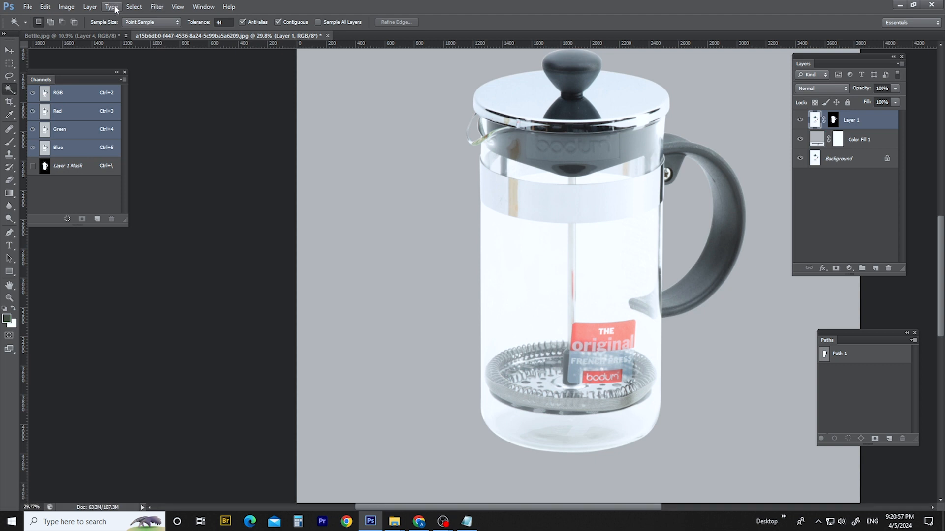
left_click(133, 7)
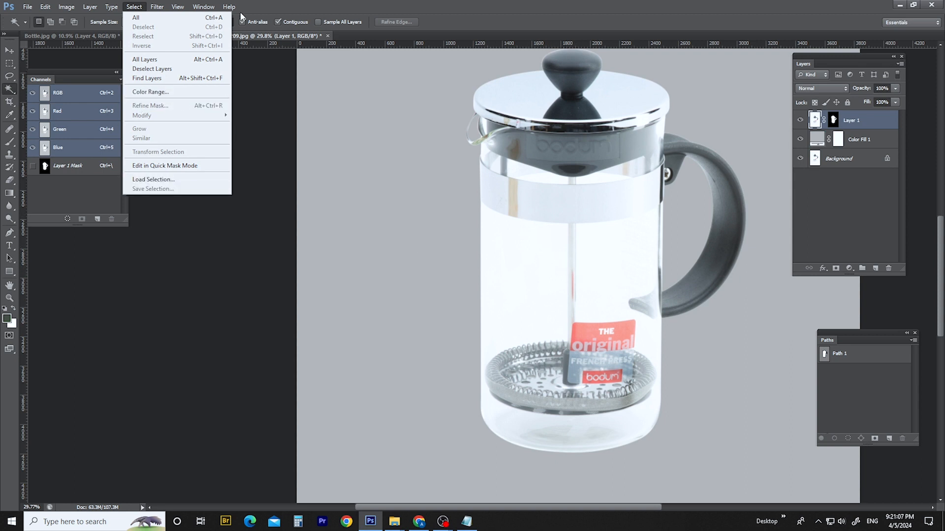
mouse_move(199, 10)
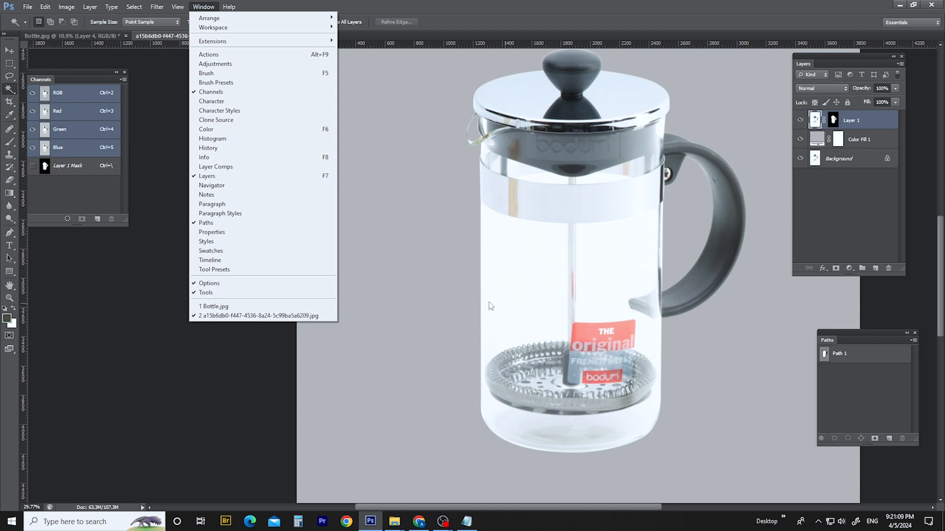
key("alt")
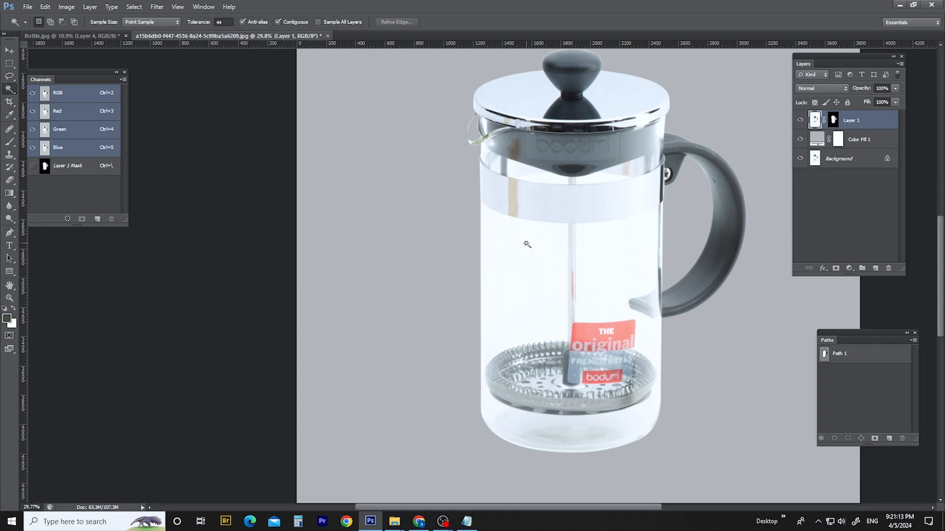
scroll(536, 304, "up", 4)
left_click_drag(537, 270, 488, 236)
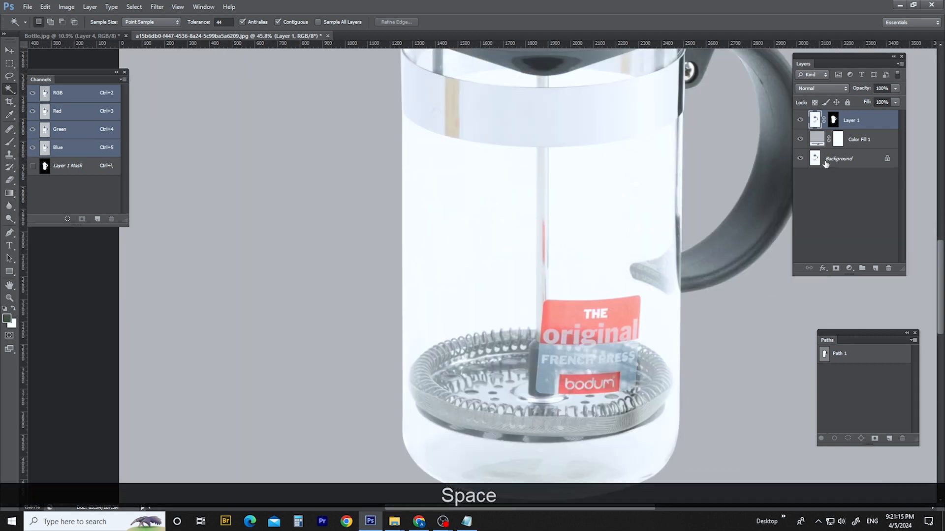
Duplicate Layer 1, put the copy into its own group, and hide and collapse that group
key("ctrl")
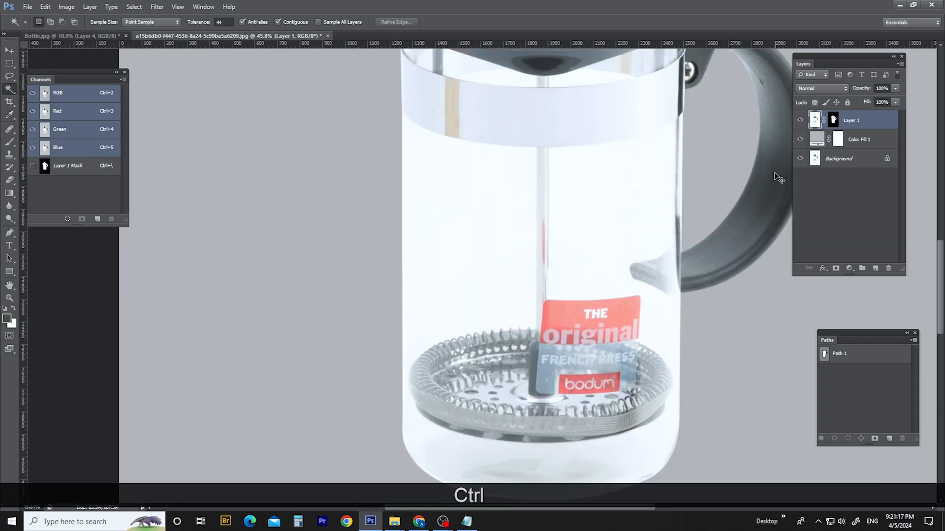
key("ctrl")
key("ctrl+j")
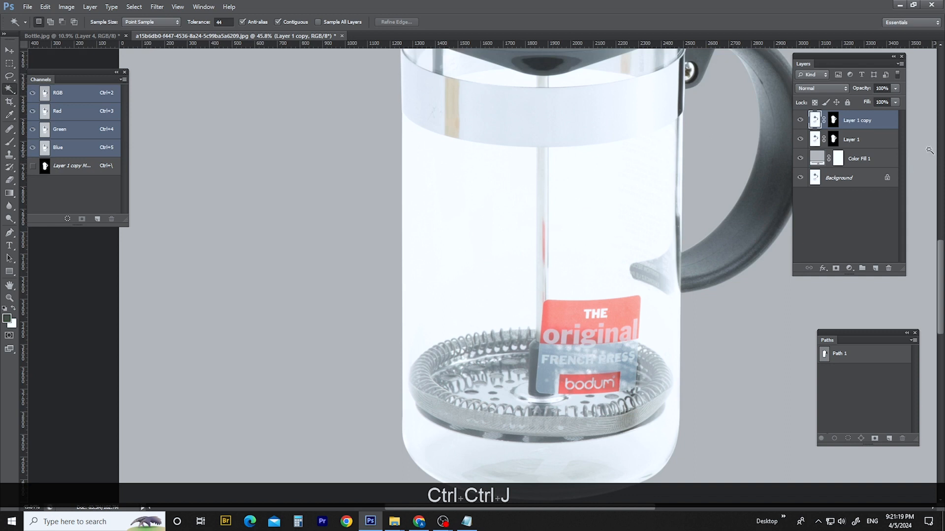
left_click(801, 120)
left_click(801, 120)
key("ctrl+g")
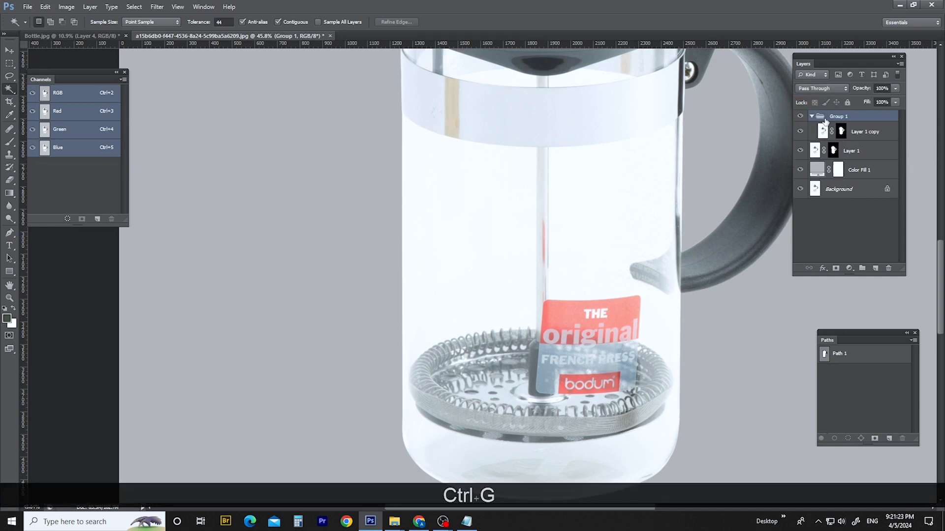
left_click(799, 118)
left_click(812, 116)
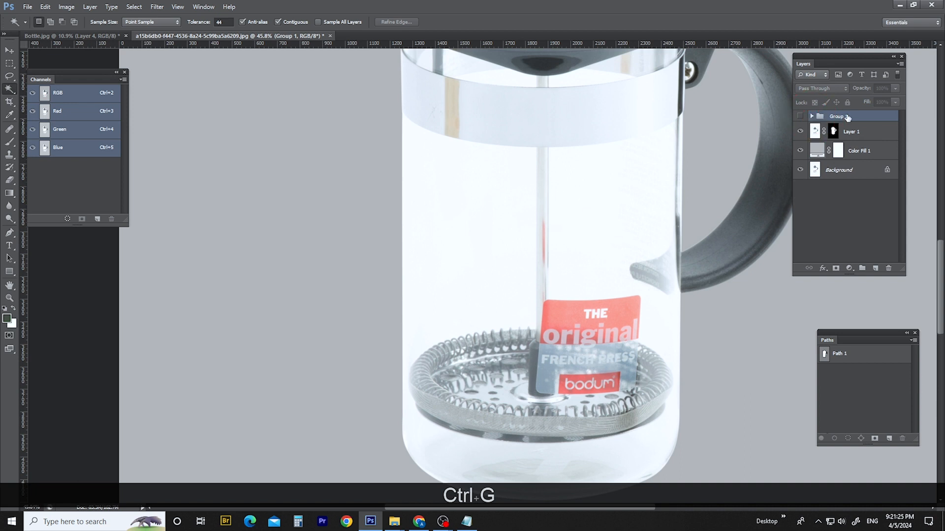
Select Layer 1 and lower the Magic Wand tolerance for picking the clear glass areas
left_click(849, 131)
left_click(475, 236)
key("ctrl+d")
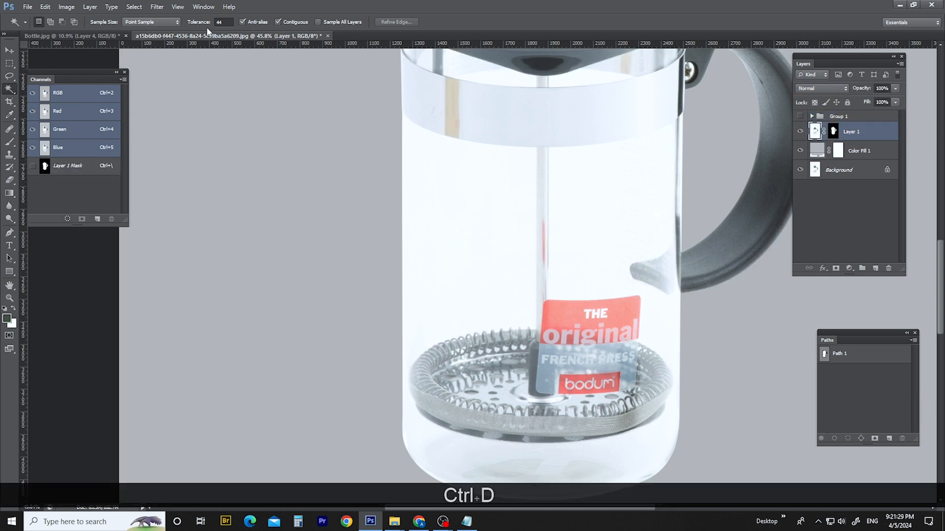
left_click_drag(202, 27, 207, 23)
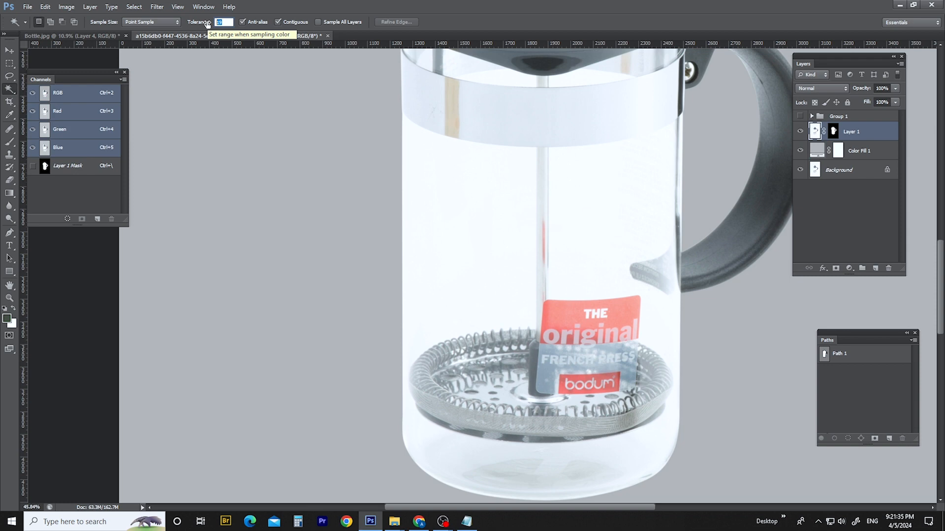
key("KP_6")
key("KP_6")
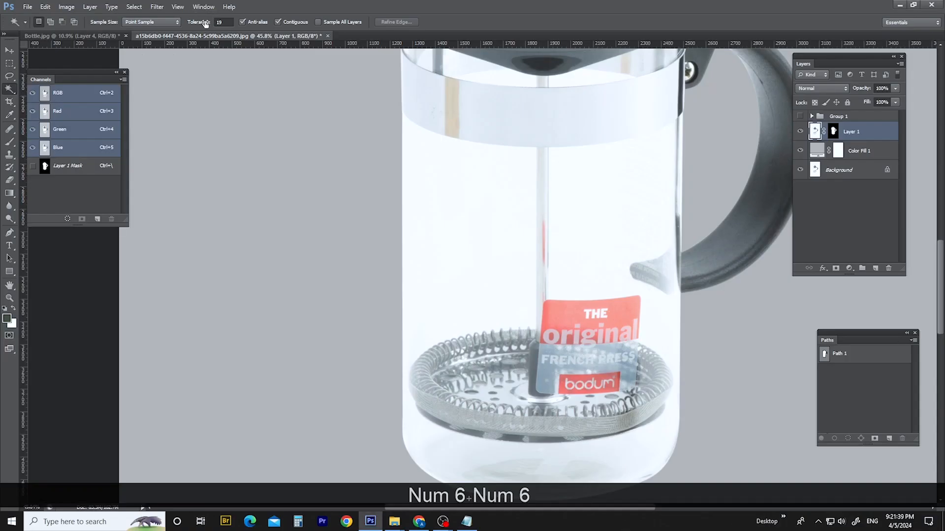
left_click_drag(191, 25, 195, 24)
Select the clear glass on both sides of the plunger rod and beneath the filter with the Magic Wand
left_click_drag(486, 227, 470, 217)
left_click(622, 180)
left_click_drag(620, 207, 640, 206)
left_click_drag(556, 176, 526, 36)
left_click(353, 353, "shift")
left_click(559, 343, "shift")
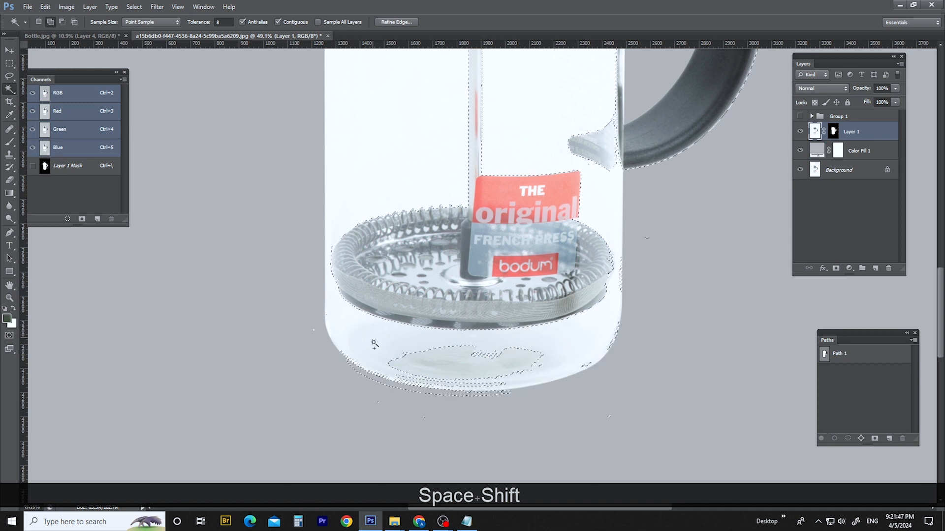
Add the faint reflection patches in the glass base to the selection, undoing any unwanted picks
left_click_drag(398, 116, 455, 142)
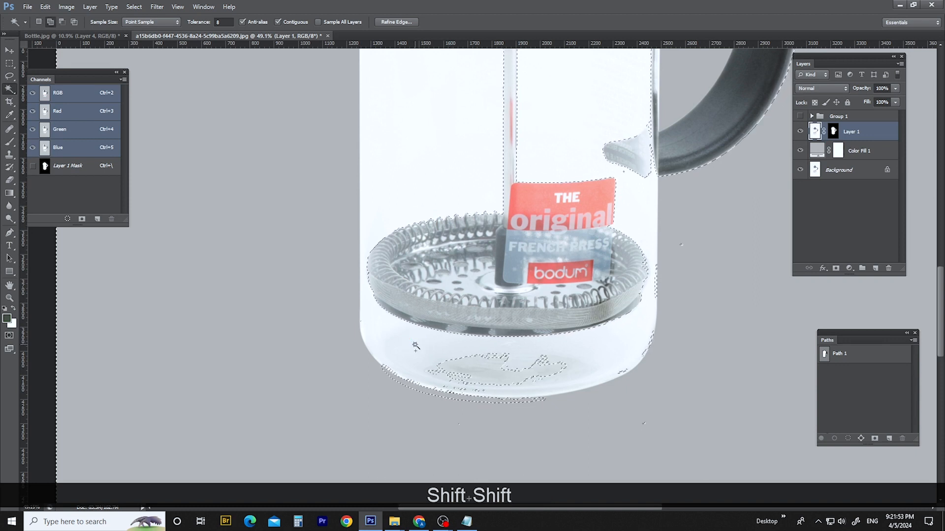
left_click(457, 362)
left_click(474, 373)
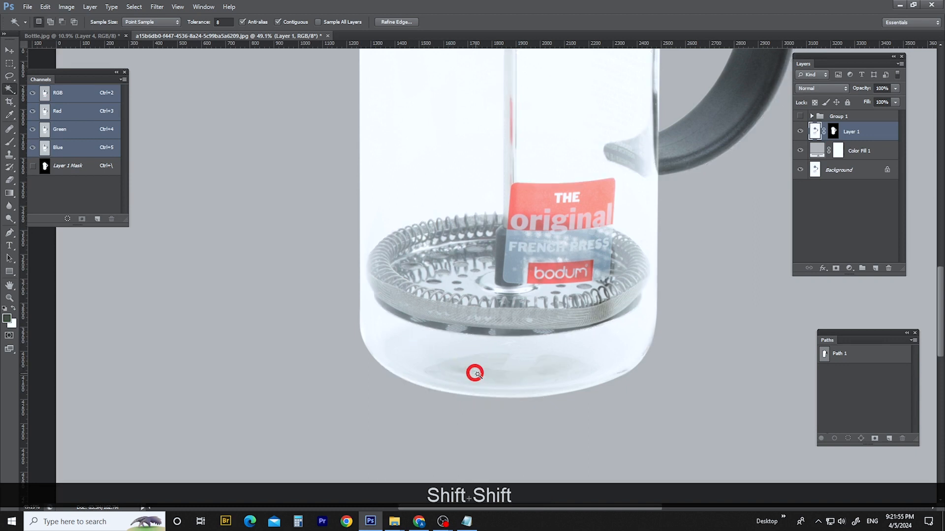
key("ctrl+alt+z")
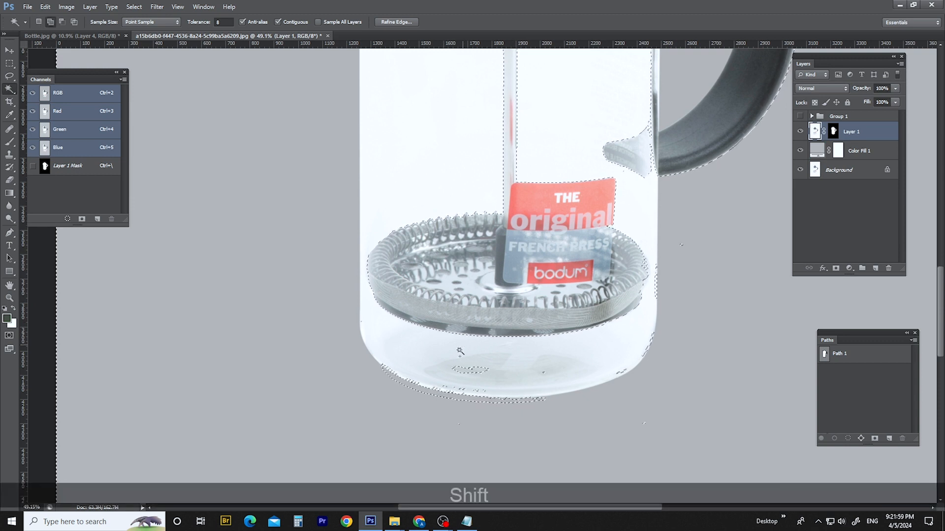
left_click_drag(433, 175, 458, 194)
scroll(461, 379, "up", 3)
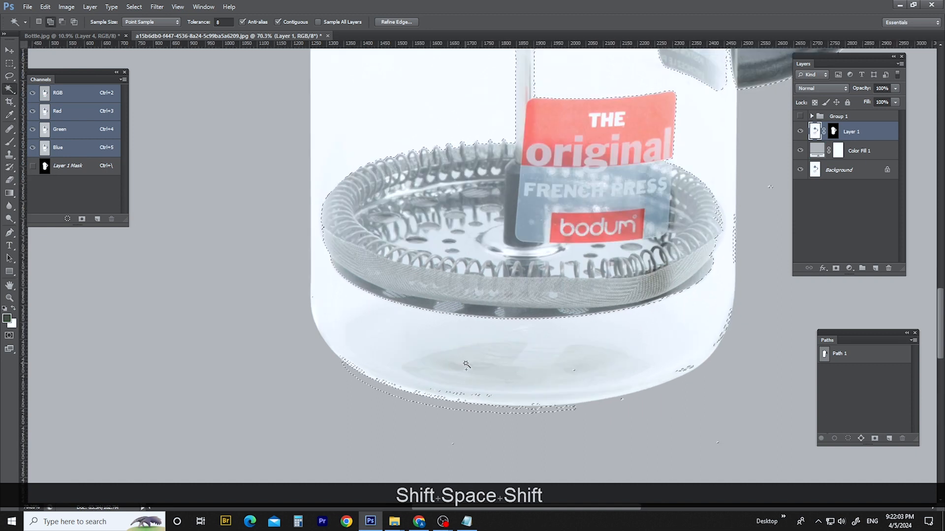
key("space")
left_click(623, 253)
key("ctrl+alt+z")
key("space")
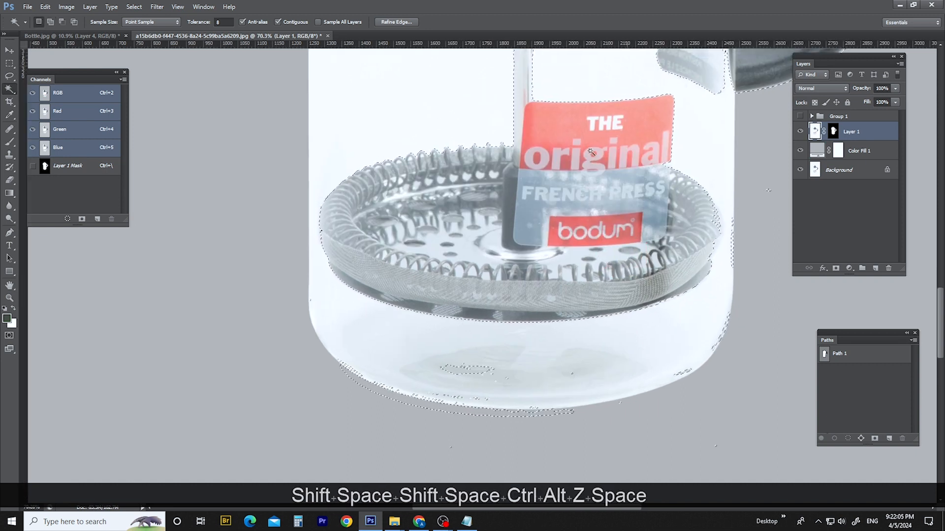
Add the clear glass opening between the lid and the metal band to the selection
left_click_drag(607, 129, 572, 265)
left_click_drag(595, 62, 561, 302)
left_click(516, 197, "shift")
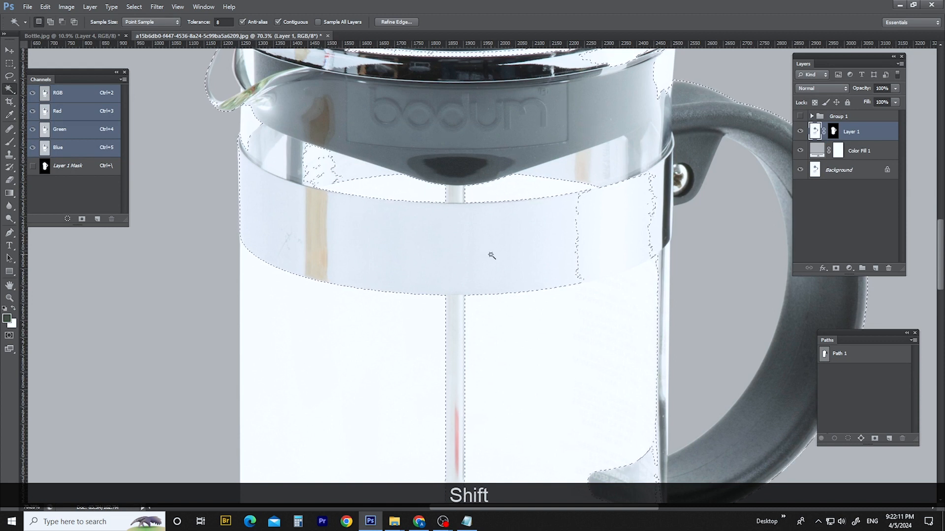
key("l")
scroll(566, 287, "up", 4)
key("space")
left_click_drag(582, 291, 531, 183)
mouse_move(310, 175)
left_mouse_down()
mouse_move(409, 167)
mouse_move(305, 179)
mouse_move(411, 217)
mouse_move(426, 203)
left_mouse_up()
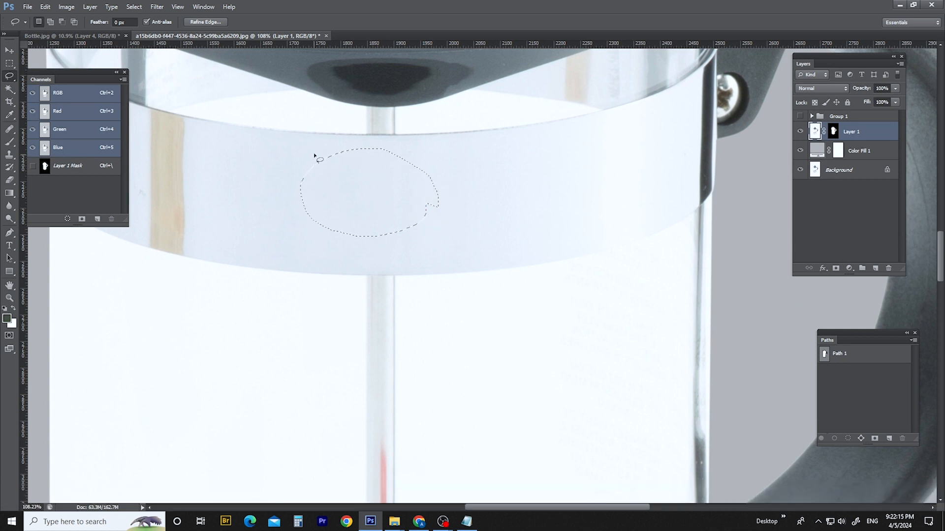
key("ctrl+alt+z")
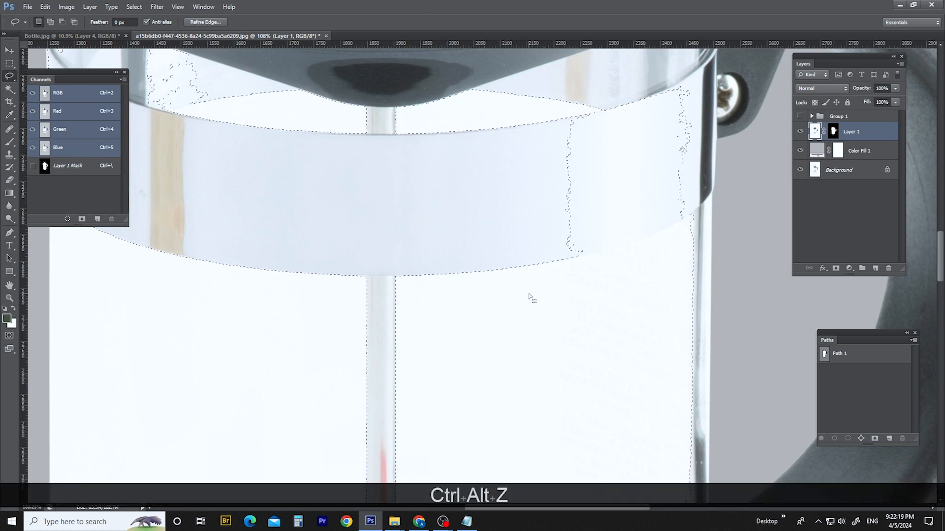
Trace the right-hand part of the metal band with a pen path and subtract it from the selection
key("p")
left_click(483, 273)
left_click(533, 267)
key("Up")
key("Up")
key("Up")
key("Up")
left_click_drag(691, 212, 722, 188)
left_click(683, 85)
key("Right")
key("Right")
key("Right")
key("Right")
key("Right")
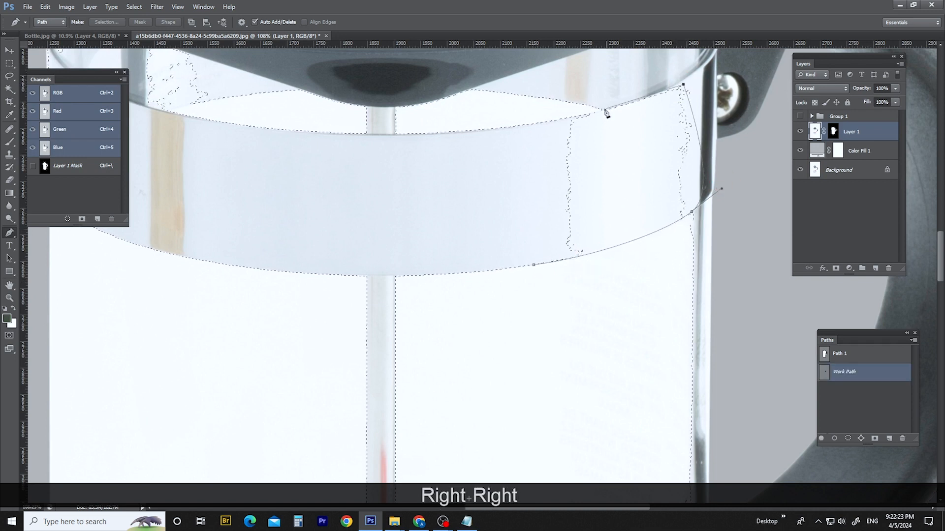
left_click(443, 245)
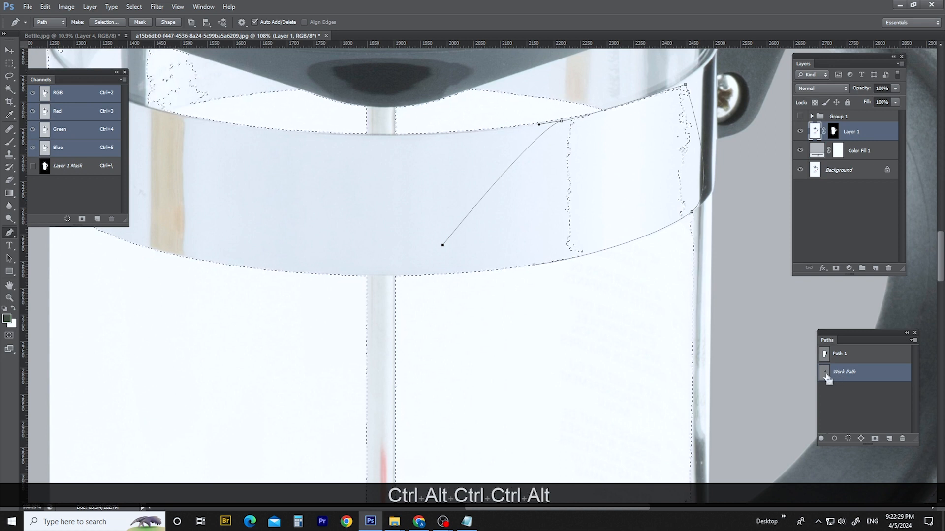
left_click(826, 374, "ctrl+alt")
Clean up stray selection bits on the metal band and around its left end with the Lasso tool
left_click_drag(598, 187, 601, 201)
key("l")
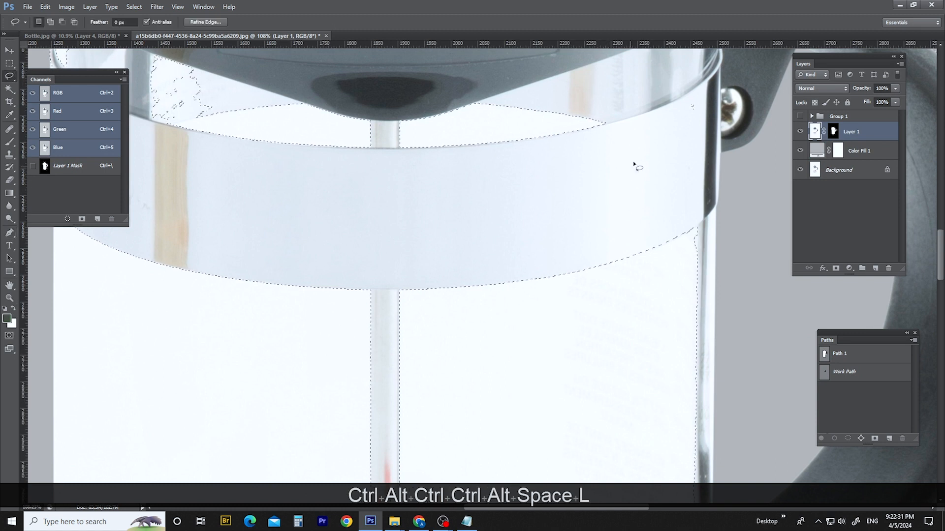
mouse_move(679, 86)
left_mouse_down()
mouse_move(703, 99)
mouse_move(697, 112)
left_mouse_up()
key("ctrl+alt+z")
left_click_drag(519, 199, 710, 238)
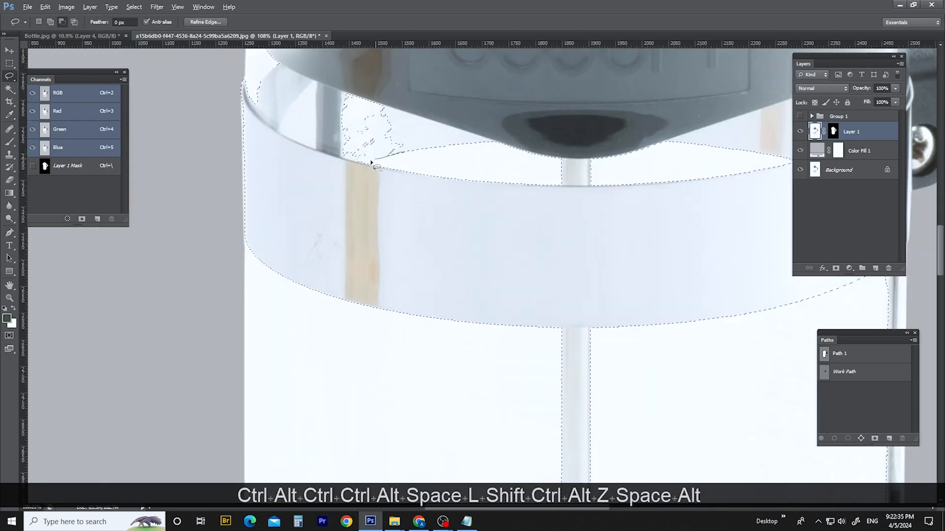
mouse_move(319, 139)
left_mouse_down()
mouse_move(428, 103)
mouse_move(451, 214)
mouse_move(298, 182)
mouse_move(329, 152)
left_mouse_up()
left_click_drag(364, 176, 364, 243)
left_click_drag(362, 181, 364, 177)
scroll(384, 271, "down", 4)
Add the leftover patches of the glass base and lower walls to the selection with the Lasso tool
mouse_move(601, 397)
left_mouse_down()
mouse_move(600, 360)
mouse_move(489, 148)
left_mouse_up()
mouse_move(602, 467)
left_mouse_down()
mouse_move(612, 205)
mouse_move(627, 182)
left_mouse_up()
key("ctrl+alt+z")
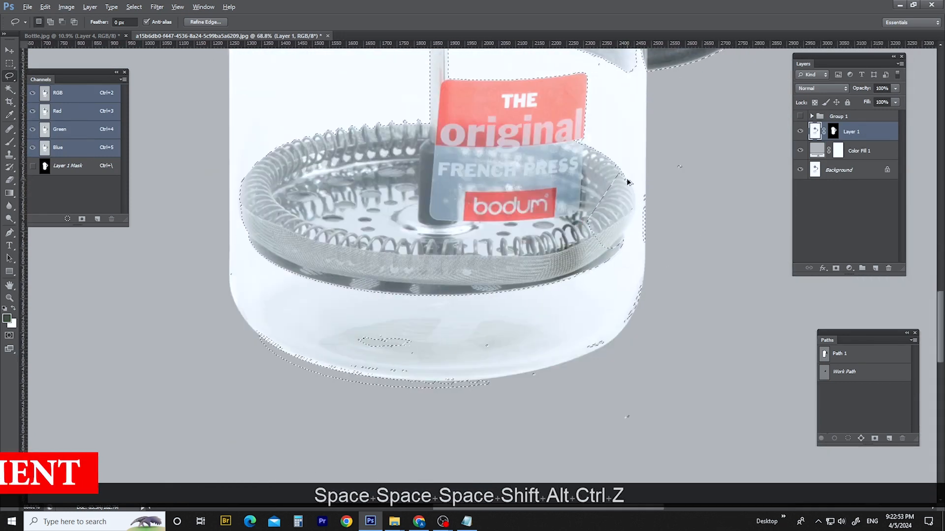
left_click(720, 176, "shift")
mouse_move(671, 264)
left_mouse_down()
mouse_move(280, 310)
mouse_move(704, 281)
left_mouse_up()
left_click_drag(640, 162, 562, 383)
key("ctrl+alt+z")
left_click_drag(569, 243, 421, 238)
left_click_drag(329, 208, 329, 232)
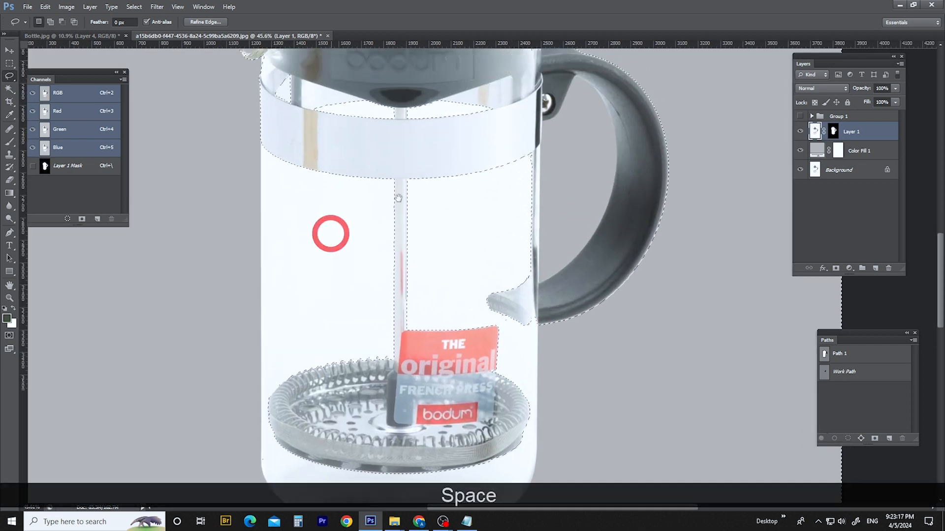
Clear the selected glass areas from Layer 1's mask and drop the selection
left_click_drag(423, 142, 407, 242)
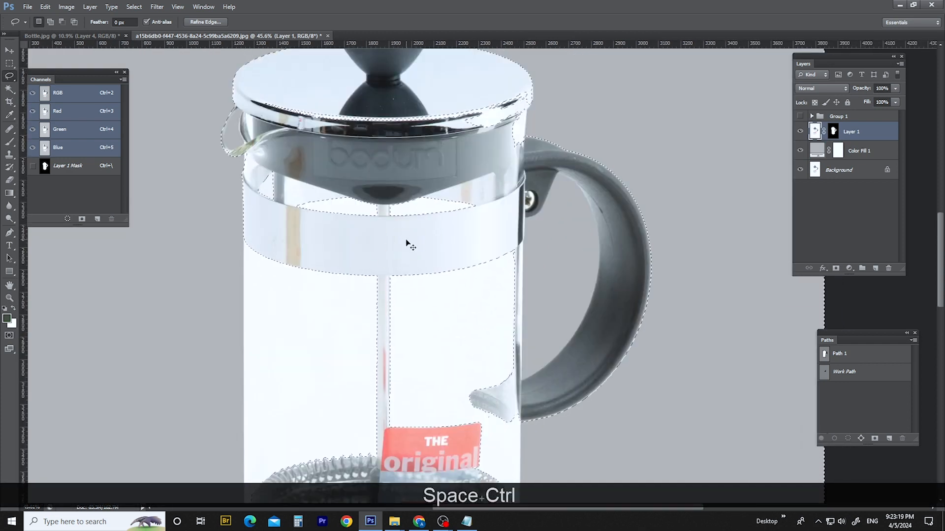
key("ctrl+0")
left_click(833, 131)
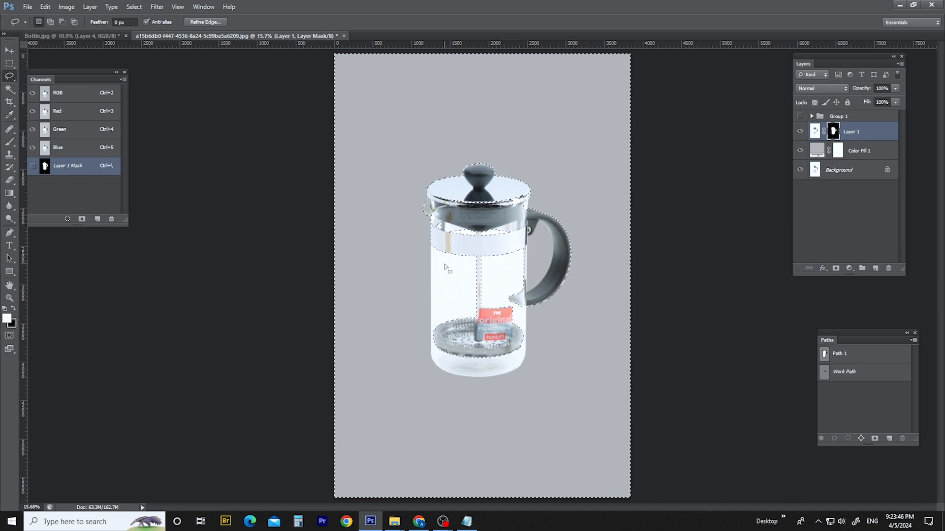
scroll(521, 264, "up", 1)
scroll(522, 265, "down", 1)
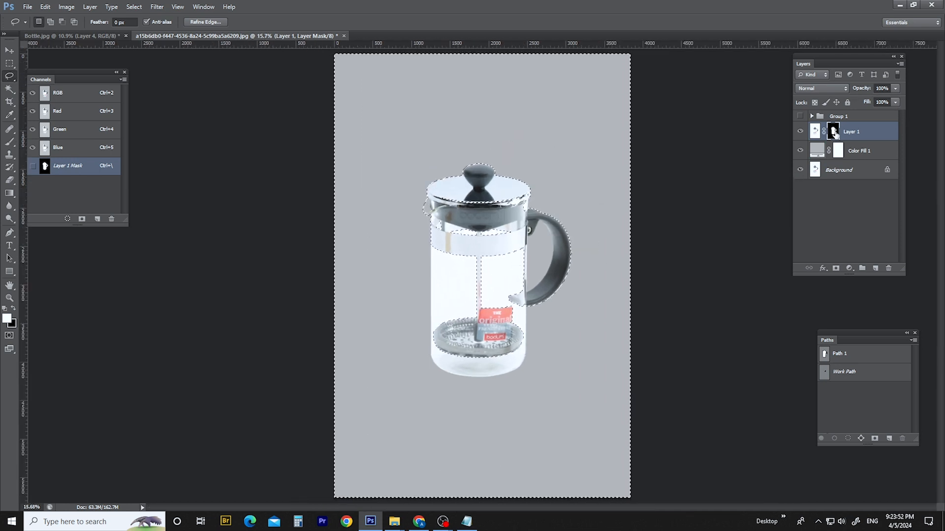
key("Delete")
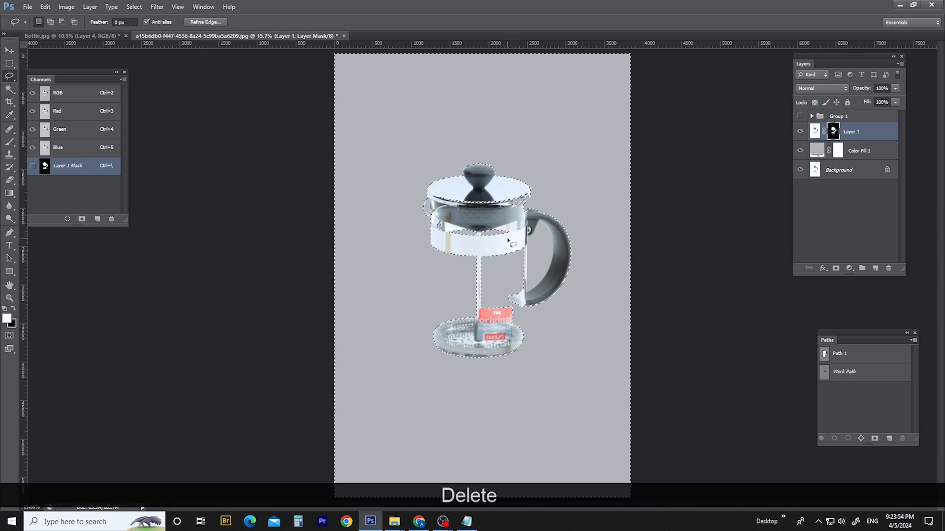
key("ctrl+d")
Load Path 1 as a selection and feather its edge for painting on Layer 1's mask
left_click_drag(531, 186, 545, 229)
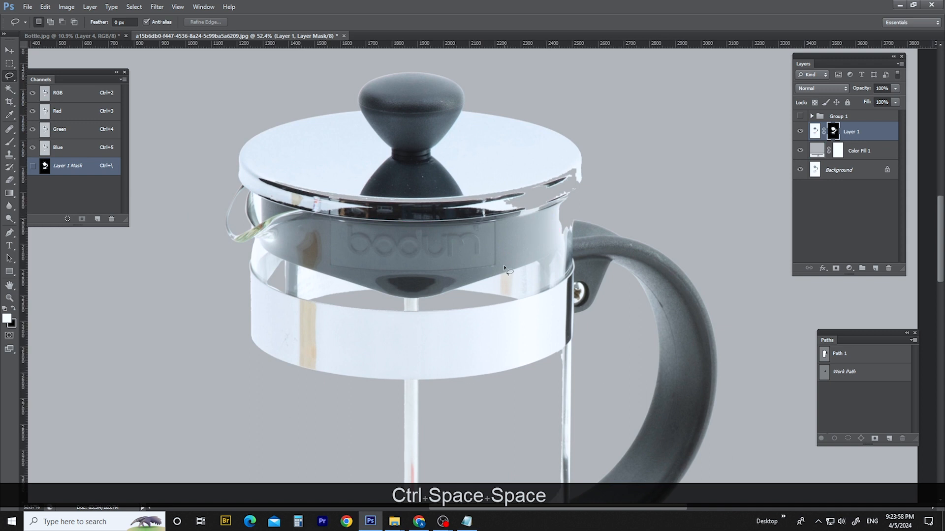
left_click(824, 357, "ctrl")
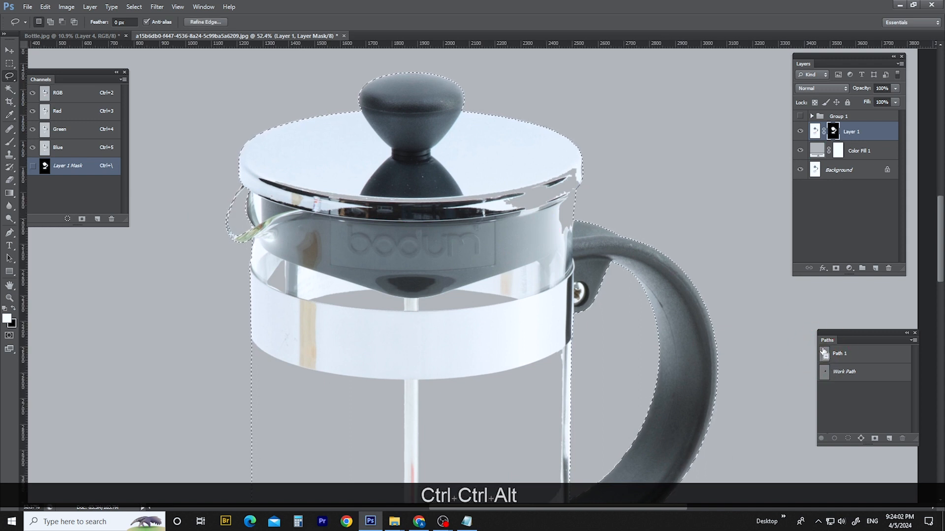
key("ctrl+alt+d")
key("Return")
key("b")
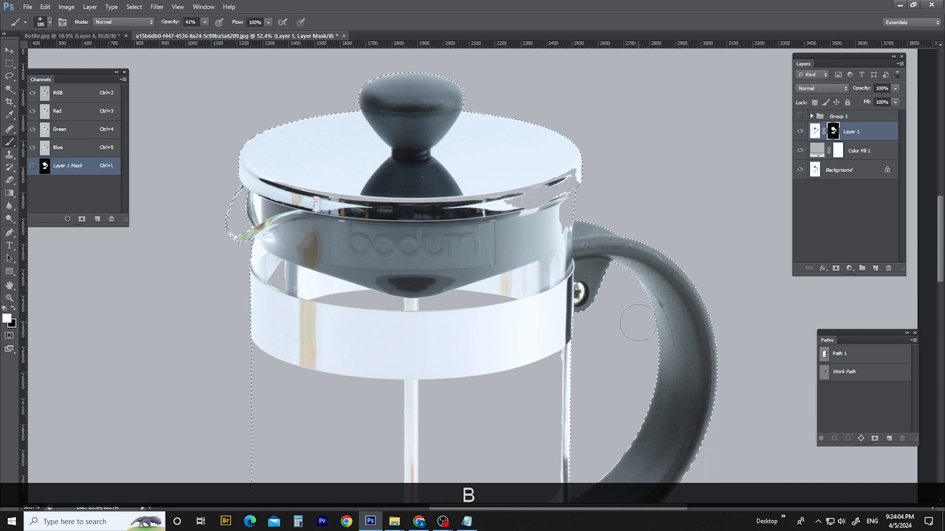
Restore the damaged lid rim and adjoining glass by painting white on the mask with the brush at 100% opacity
right_click(524, 196, "alt")
mouse_move(567, 209)
left_mouse_down()
mouse_move(568, 185)
mouse_move(489, 190)
mouse_move(505, 201)
mouse_move(387, 192)
left_mouse_up()
key("0")
right_click(258, 229, "alt")
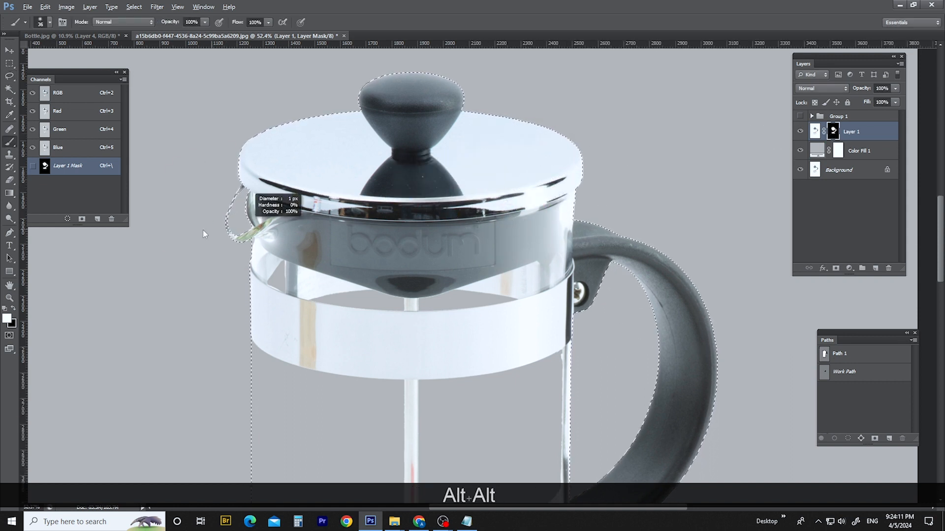
Paint over the remaining gaps while viewing only Layer 1's mask, drop the selection and compare the mask with the image
left_click(833, 131, "alt")
right_click(477, 189, "alt")
mouse_move(477, 189)
left_mouse_down()
mouse_move(414, 192)
mouse_move(498, 29)
left_mouse_up()
left_click(619, 346, "alt")
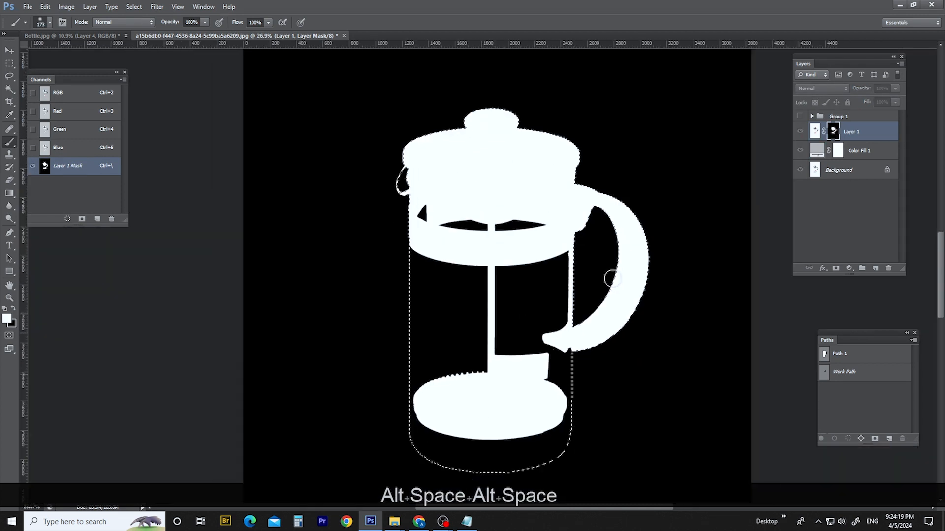
left_click(833, 131, "alt")
key("ctrl+d")
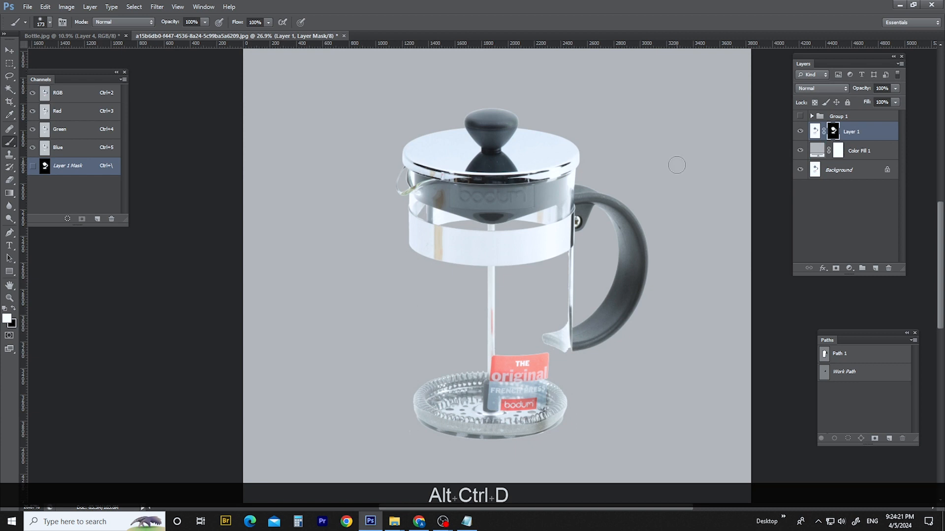
scroll(577, 249, "down", 1)
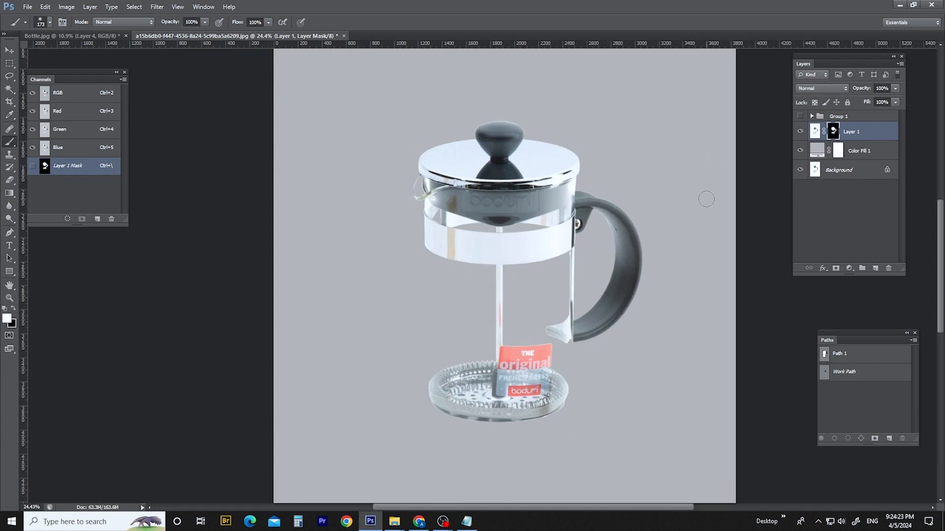
scroll(568, 279, "down", 2)
left_click(833, 131, "alt")
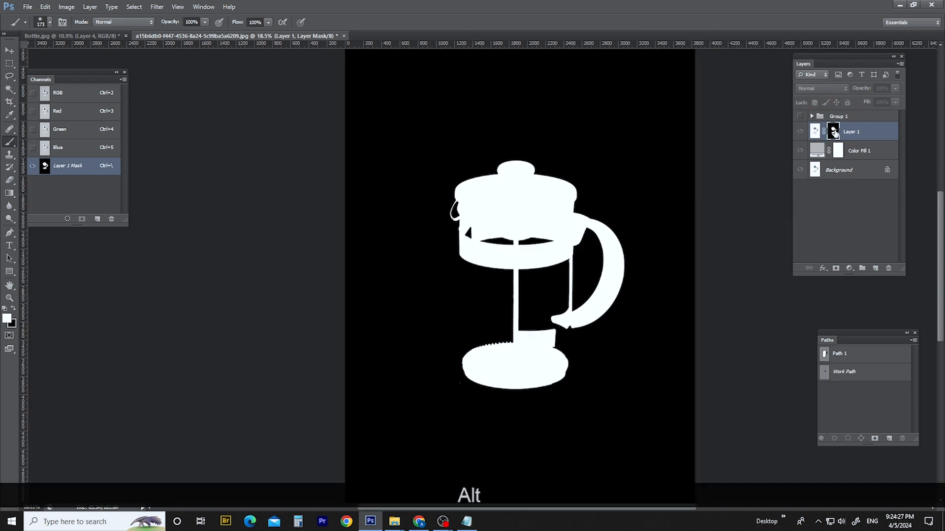
left_click(833, 131, "alt")
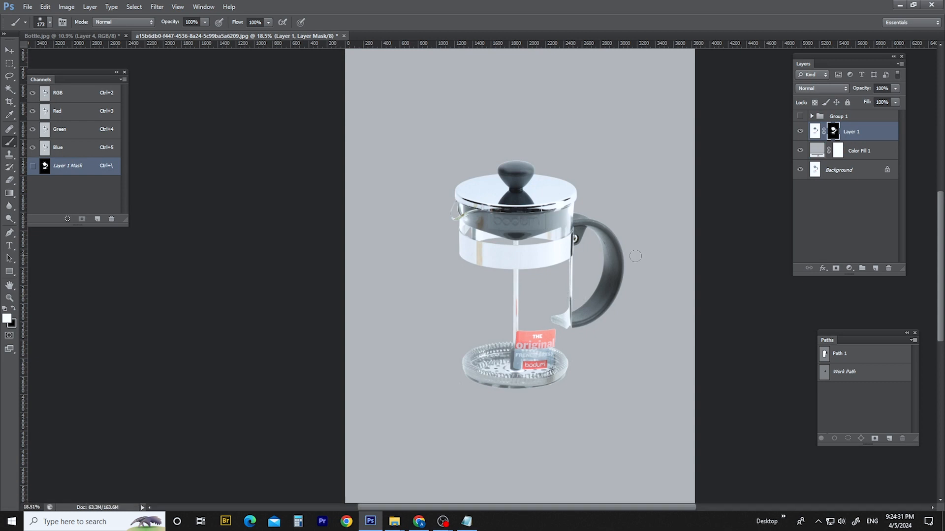
Show only Layer 1's mask and load Path 1 as a feathered selection for painting with a large soft brush
key("e")
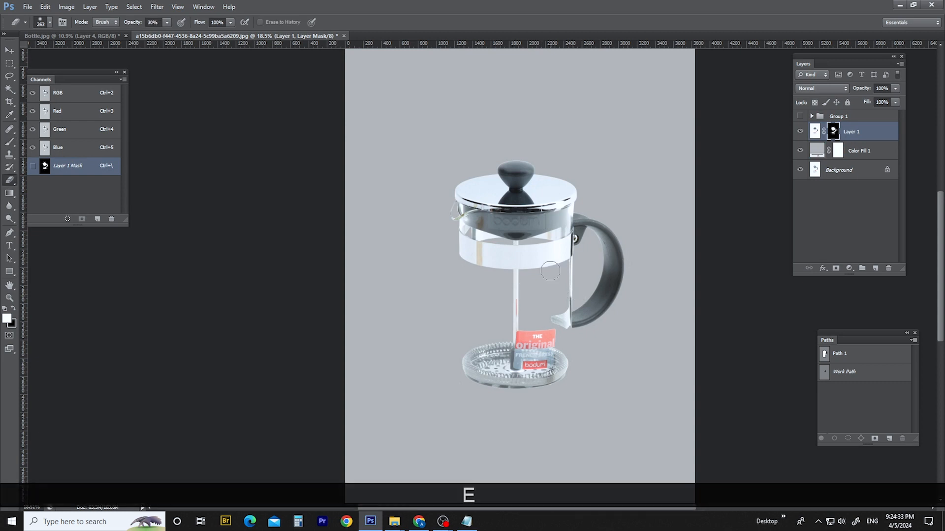
key("b")
left_click(833, 131, "alt")
left_click_drag(485, 221, 551, 231)
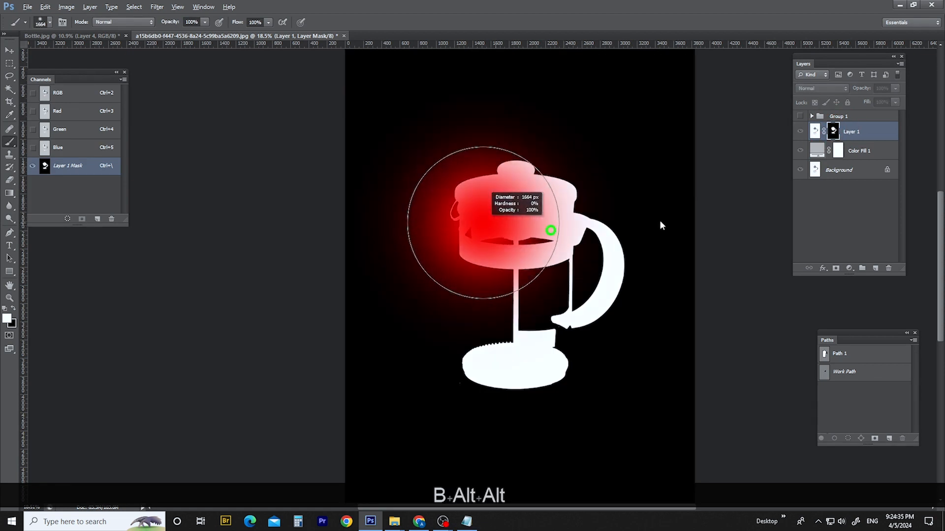
left_click(821, 354, "ctrl")
key("ctrl+alt+d")
key("Return")
left_click_drag(668, 292, 698, 292)
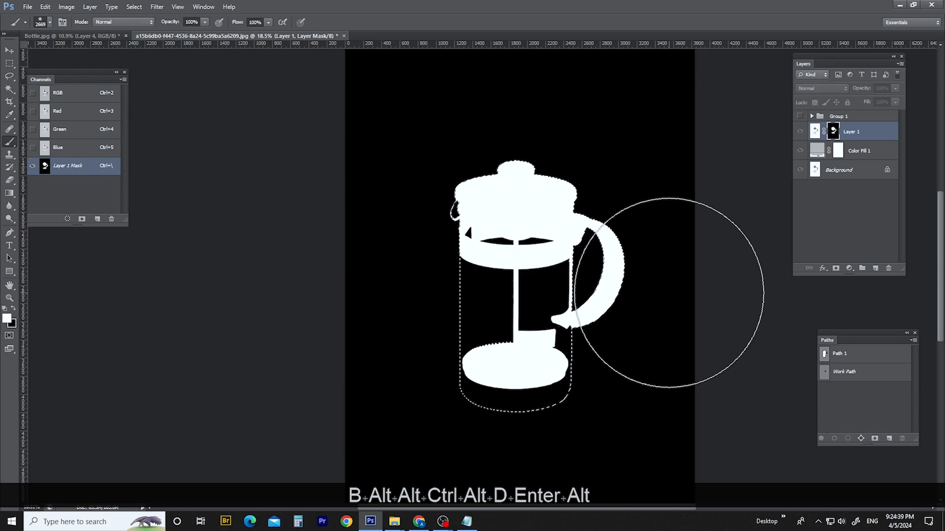
Make the glass body semi-transparent by painting white on the mask with a very large brush at 71% opacity, and drop the selection
left_click_drag(173, 22, 159, 22)
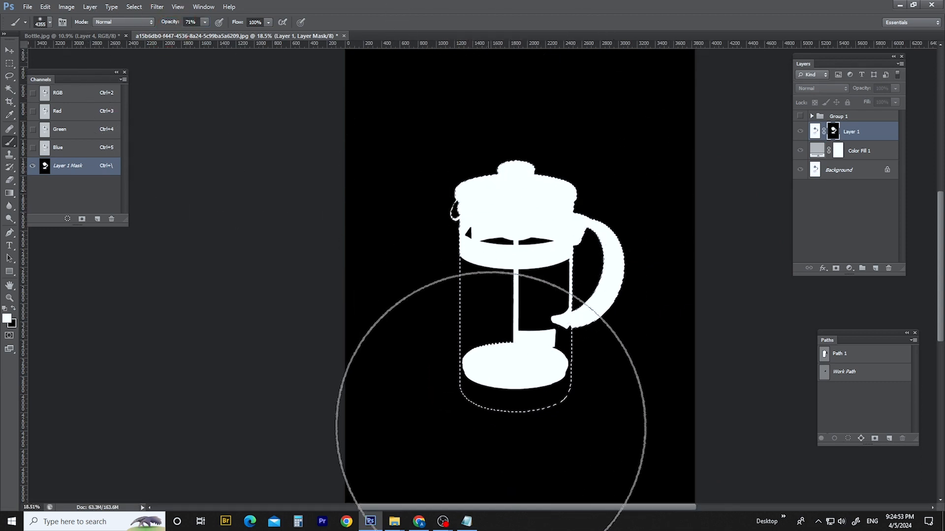
left_click(485, 403)
key("x")
key("ctrl+alt+z")
mouse_move(550, 269)
left_mouse_down()
mouse_move(408, 264)
mouse_move(472, 274)
mouse_move(469, 183)
left_mouse_up()
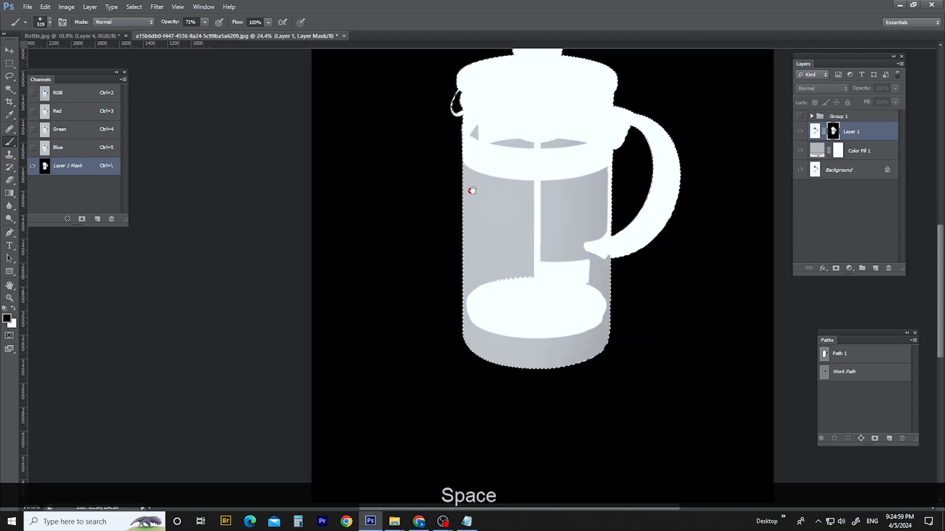
left_click_drag(450, 144, 435, 144)
key("ctrl+d")
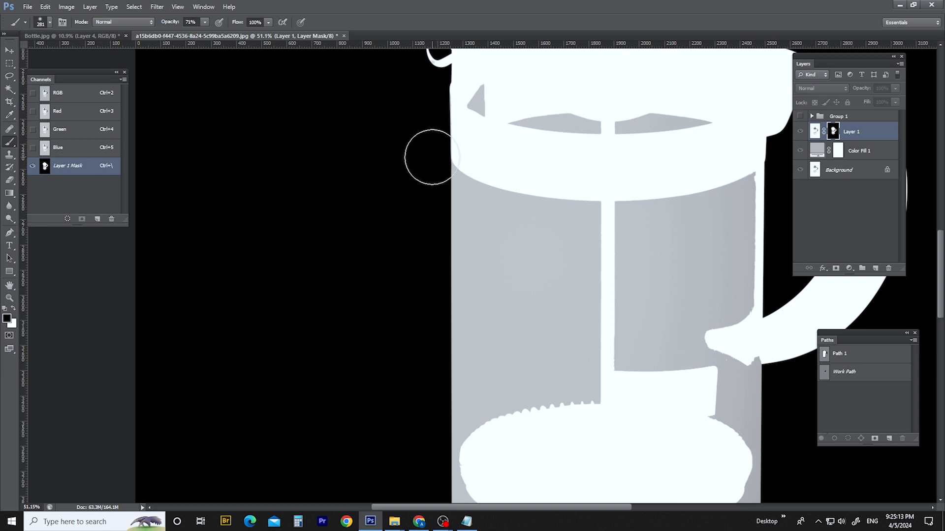
Reload Path 1 as a selection, brighten both side edges of the glass on the mask with white at 20% opacity, and deselect
scroll(433, 164, "down", 3)
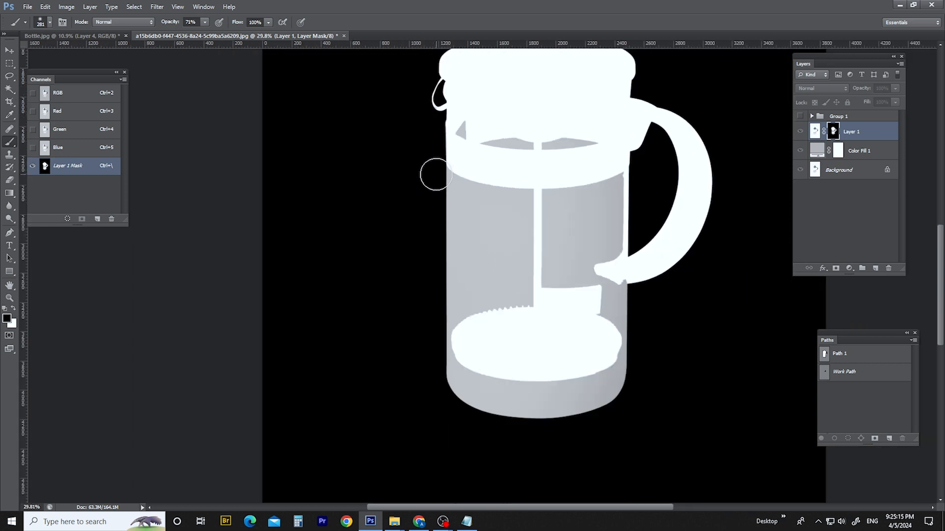
left_click(824, 354, "ctrl")
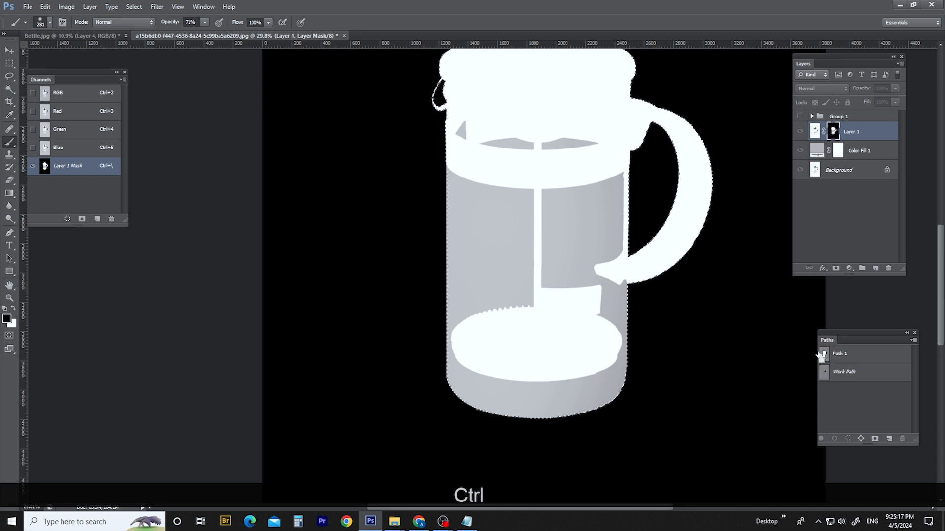
key("b")
key("2")
key("ctrl+alt+z")
key("x")
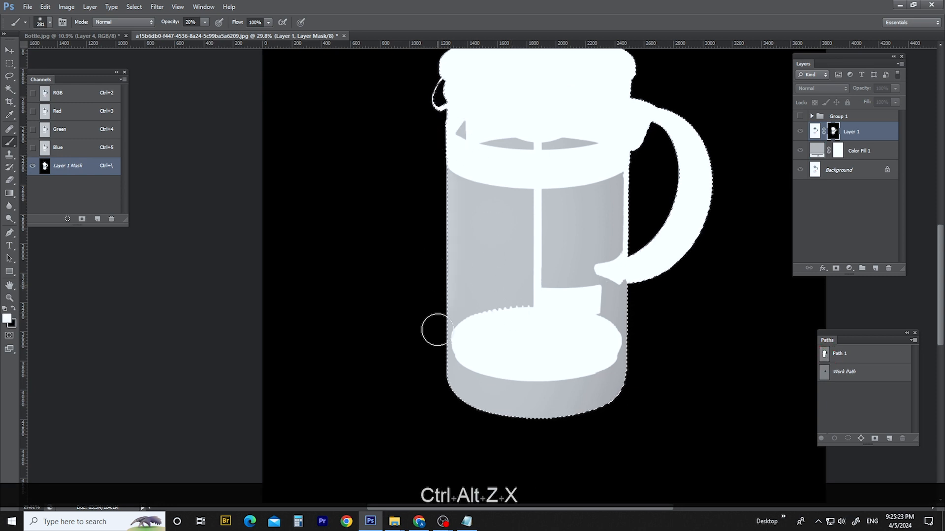
right_click(428, 430, "alt")
left_click_drag(639, 384, 635, 156)
left_click_drag(445, 197, 434, 364)
key("ctrl+d")
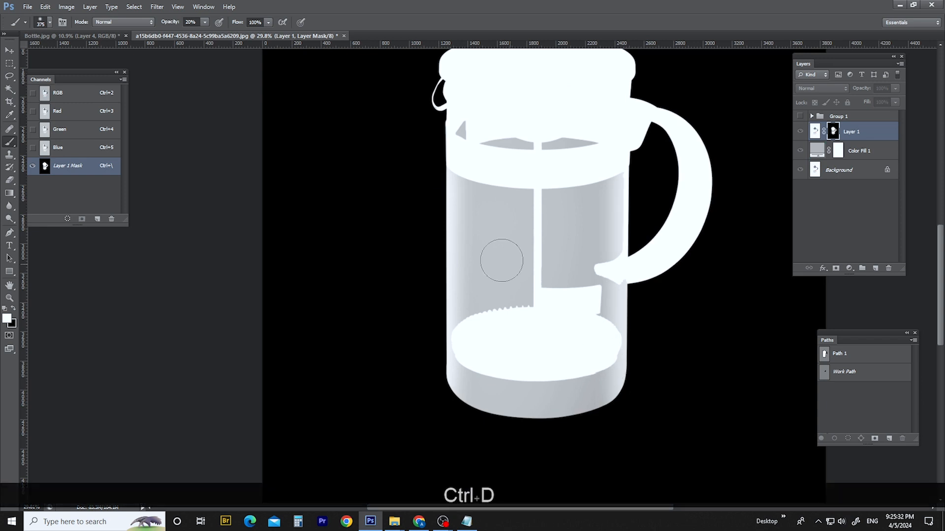
Return from the mask view to the image and examine the whole French press against the grey background
scroll(464, 209, "up", 1)
key("ctrl+0")
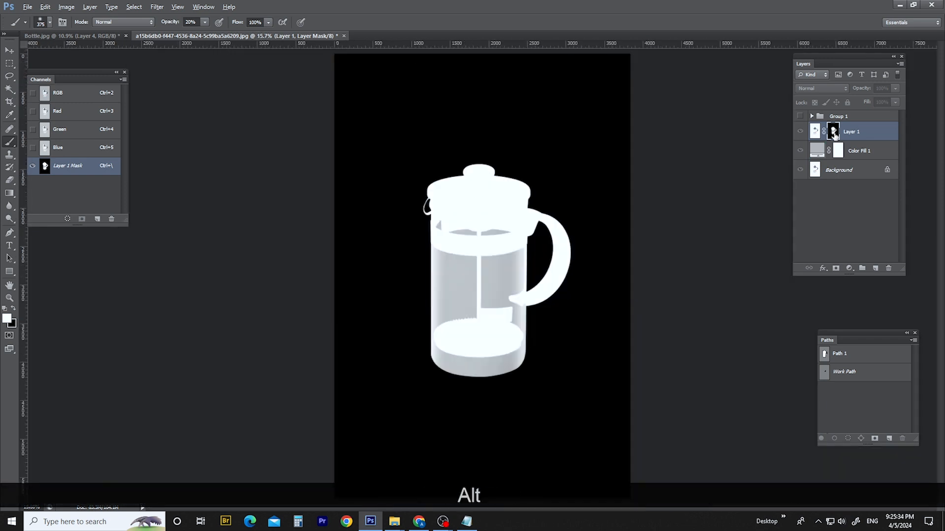
left_click(833, 132, "alt")
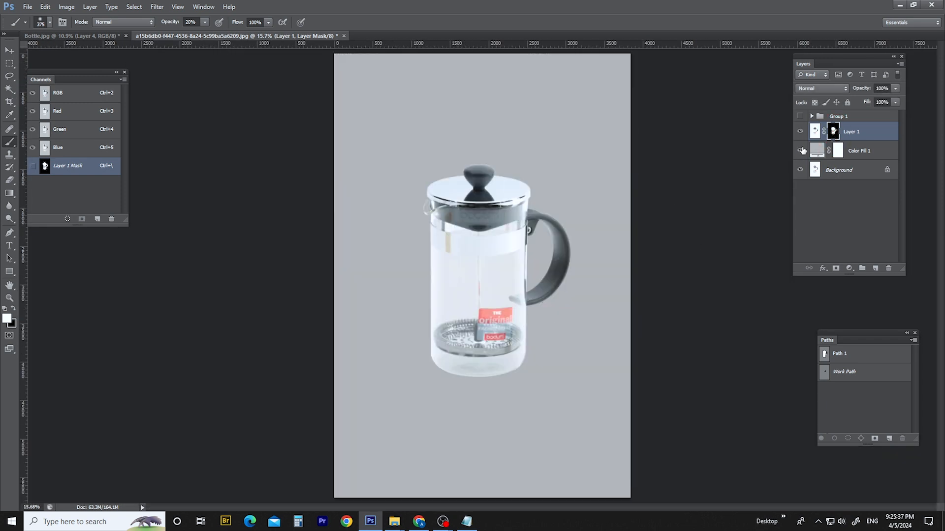
left_click(845, 148)
left_click(847, 137)
left_click(850, 146)
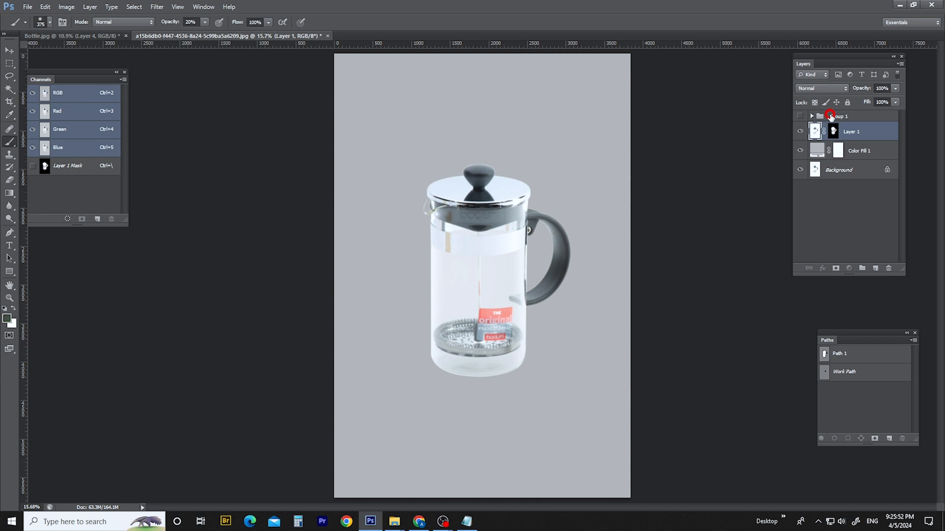
left_click(831, 116)
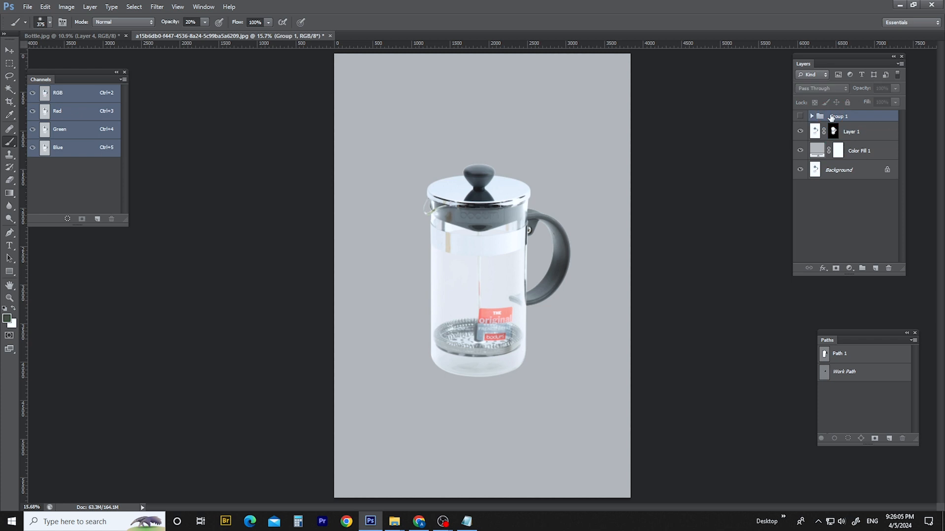
key("ctrl+KP_0")
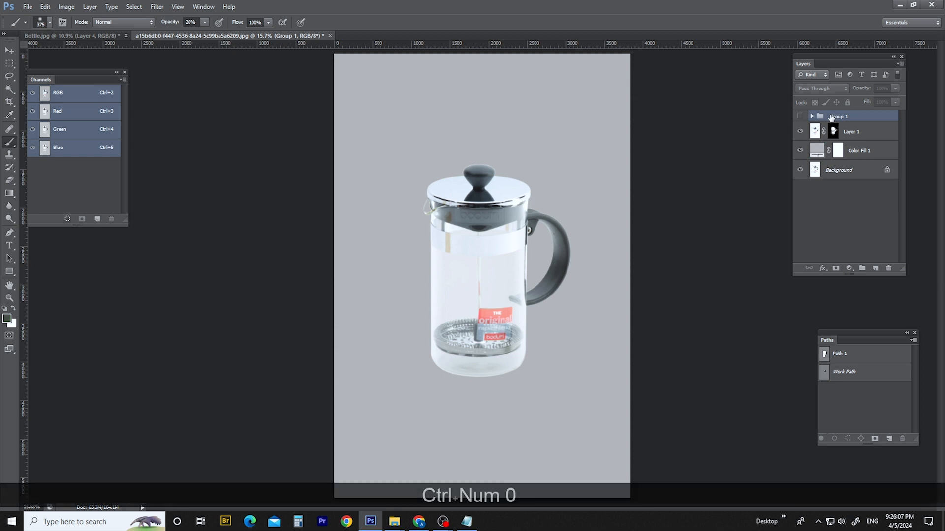
Open the Glass table -2 image from Local Disk (D:) alongside the bottle and French press documents
left_click(107, 39)
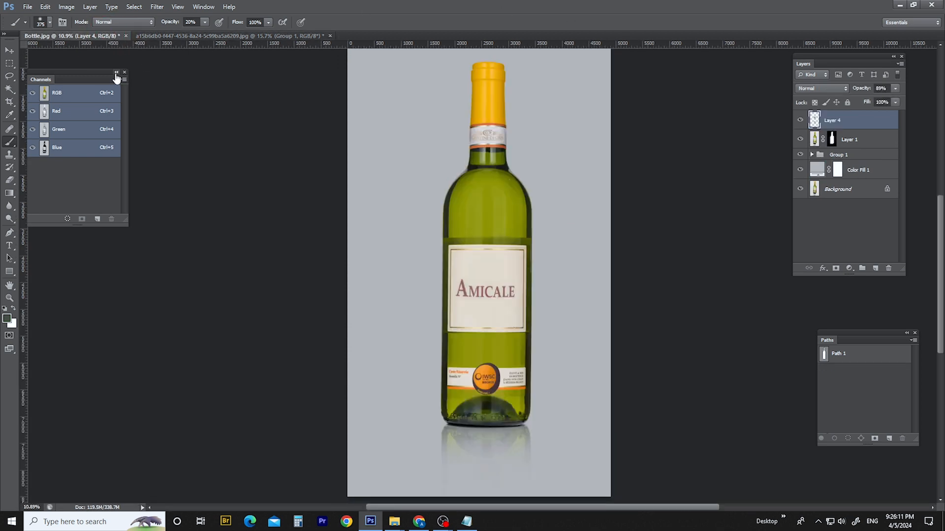
left_click_drag(75, 79, 78, 104)
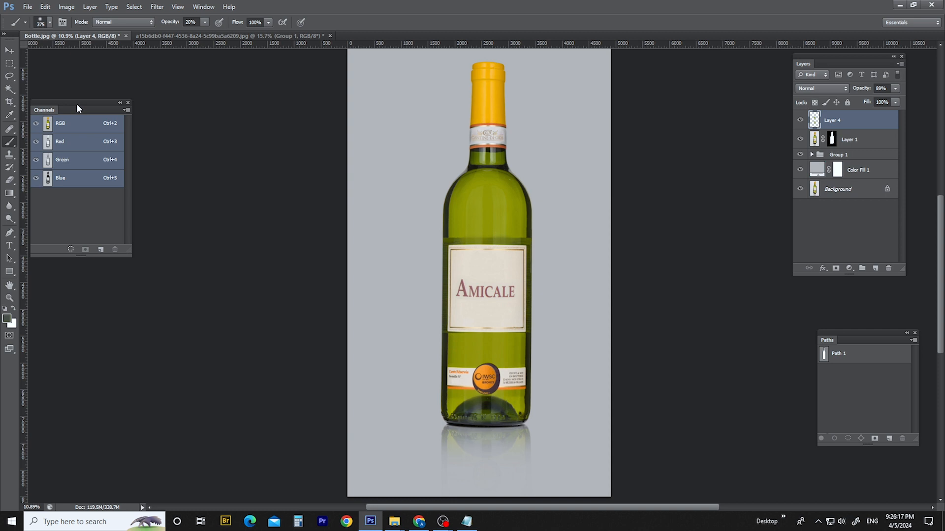
left_click(900, 6)
left_click(229, 181)
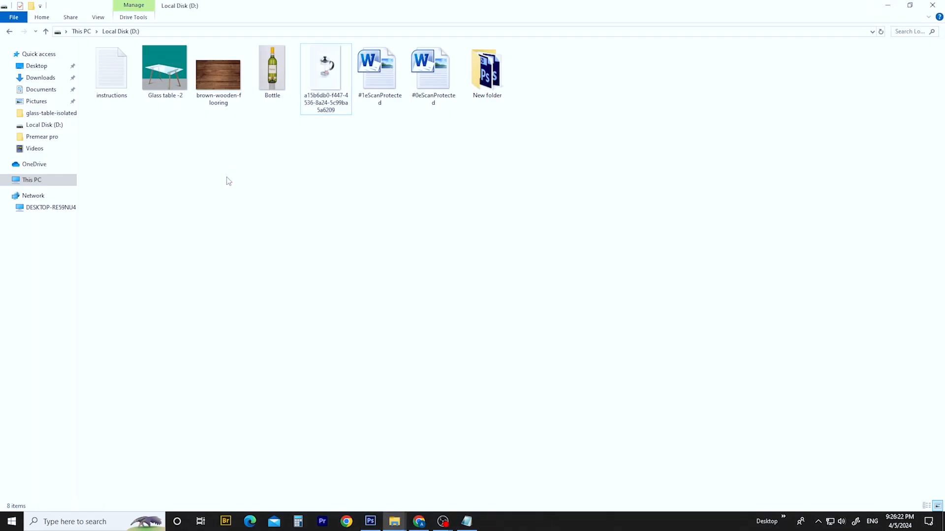
left_click_drag(165, 69, 516, 2)
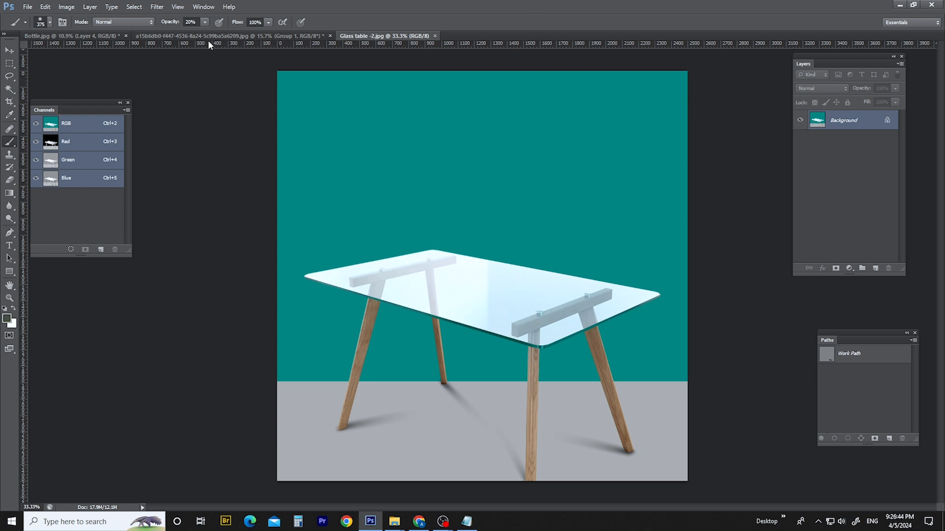
left_click(73, 35)
left_click_drag(101, 36, 226, 376)
left_click(844, 144, "ctrl")
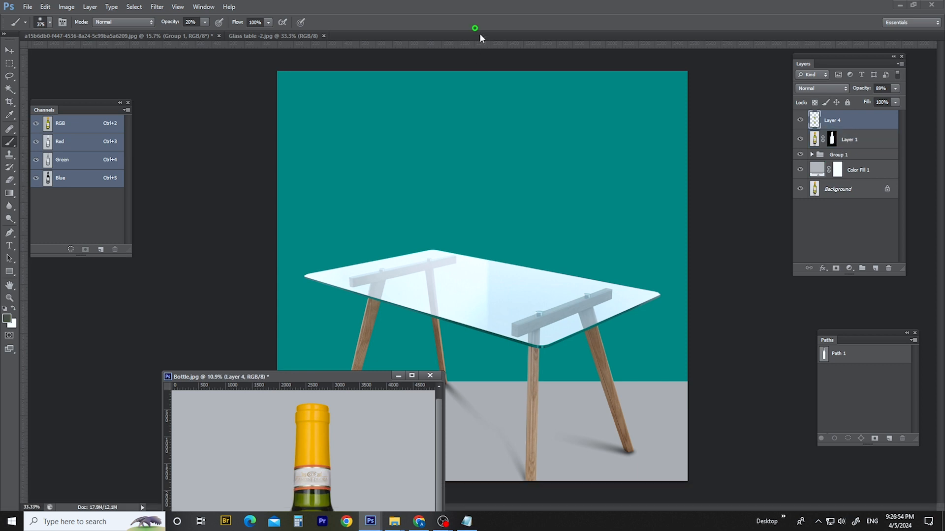
right_click(490, 36)
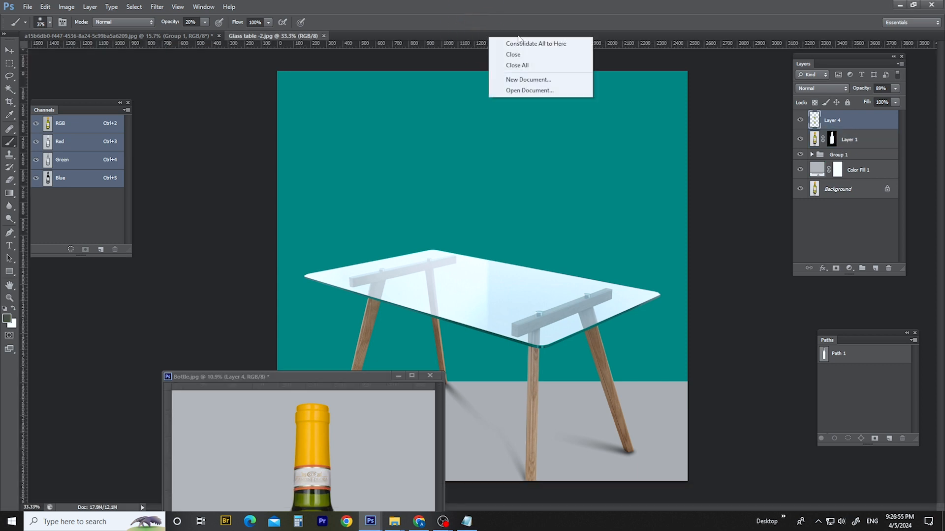
left_click(518, 40)
left_click(359, 36)
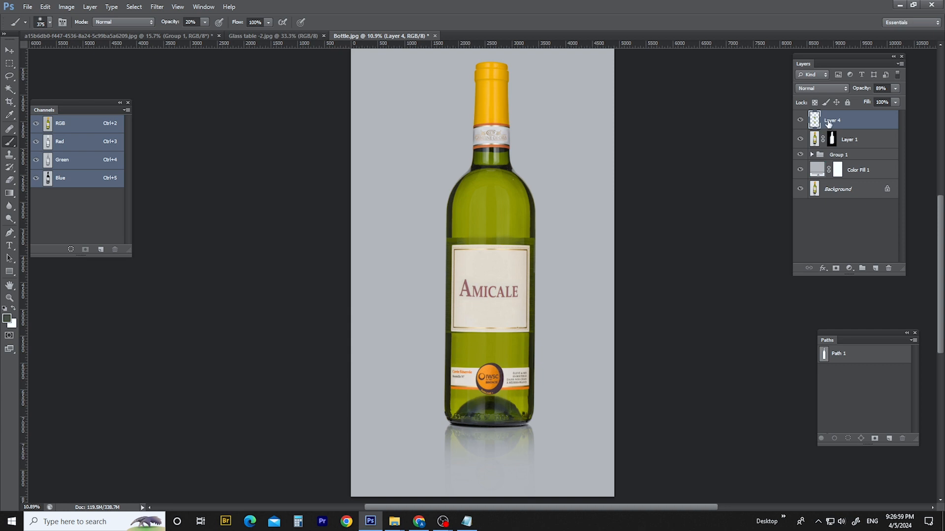
Merge Layer 4 of Bottle.jpg into Layer 1 while preserving the layer mask
left_click(814, 121, "ctrl")
key("ctrl+d")
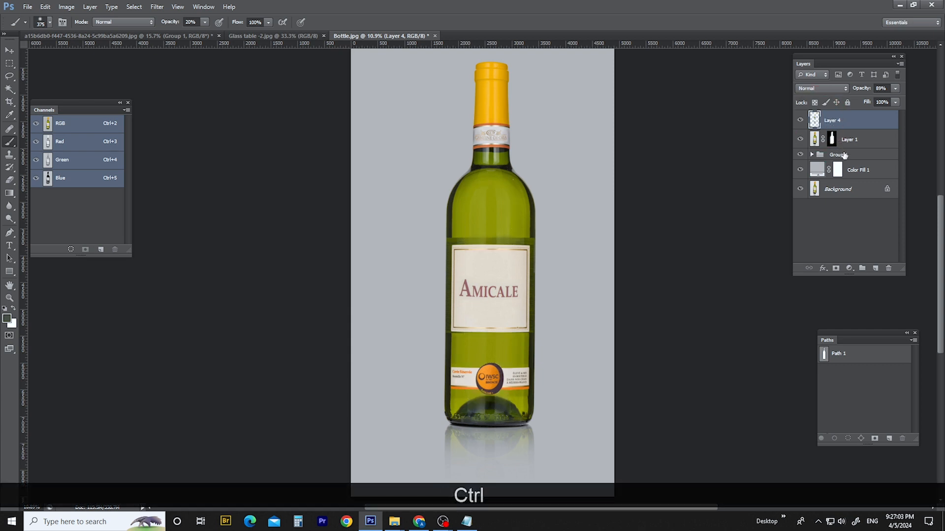
key("ctrl")
key("ctrl+e")
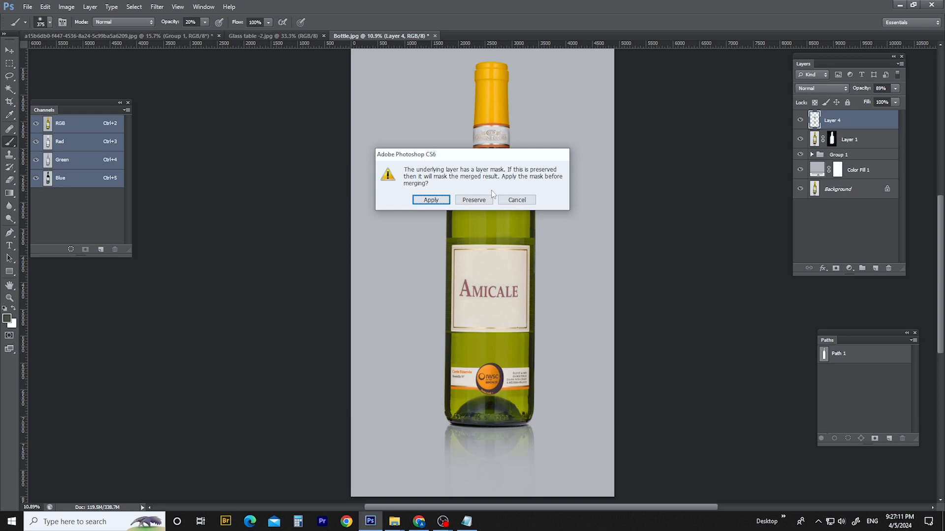
left_click(482, 203)
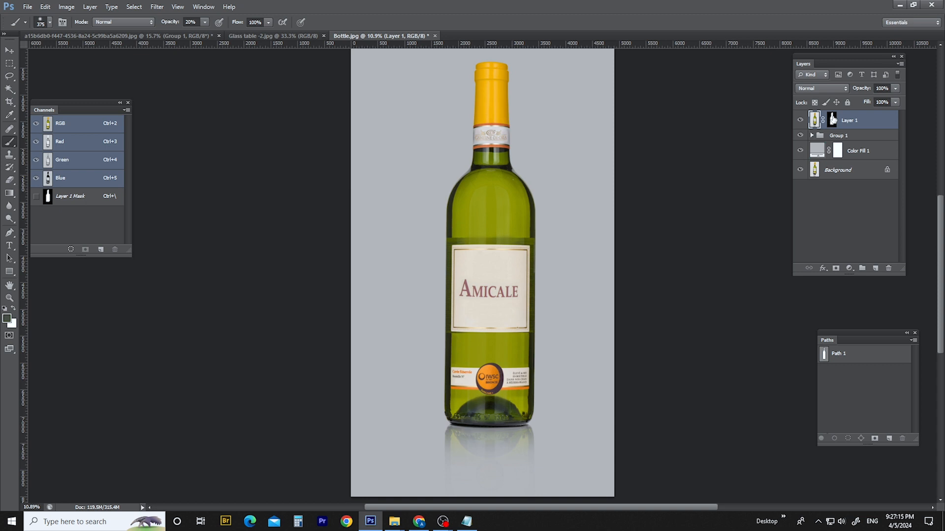
Copy Layer 1 and Group 1 from Bottle.jpg into Glass table -2.jpg and consolidate the document windows
left_click_drag(359, 33, 341, 326)
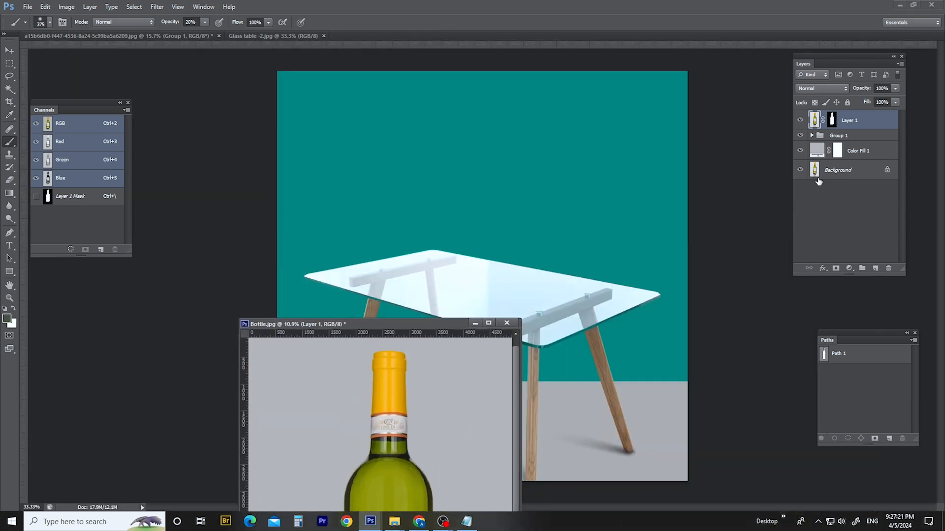
left_click(847, 135, "ctrl+shift")
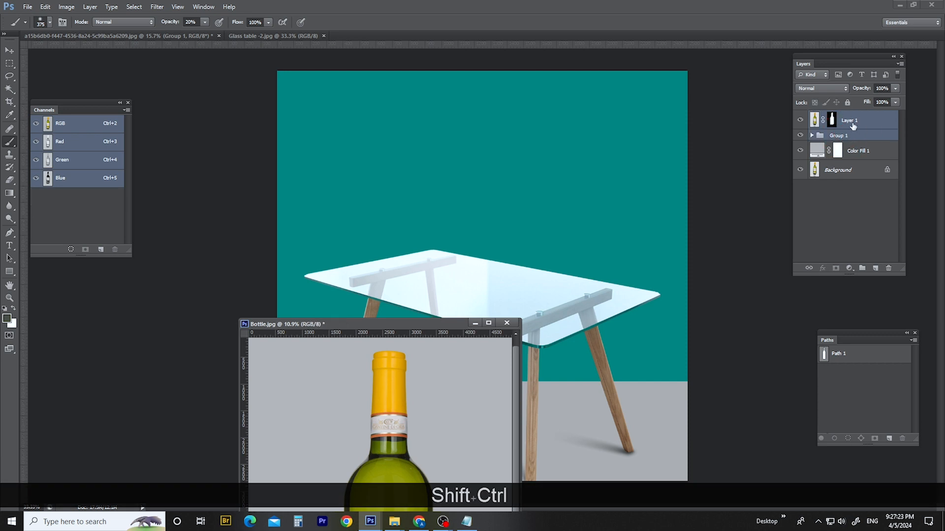
left_click_drag(852, 125, 412, 177)
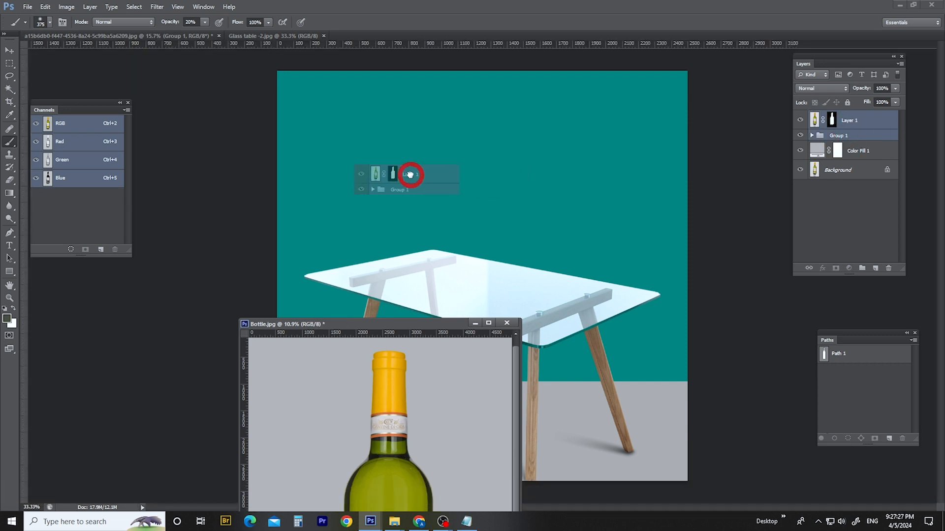
right_click(556, 33)
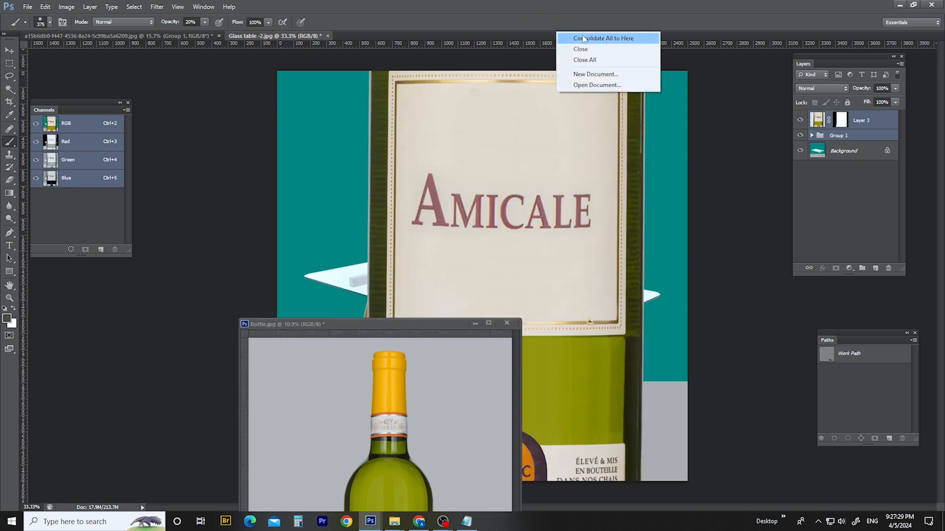
left_click(584, 39)
Scale the bottle and its reflection group to about 15% and stand the bottle on the glass tabletop
key("ctrl+t")
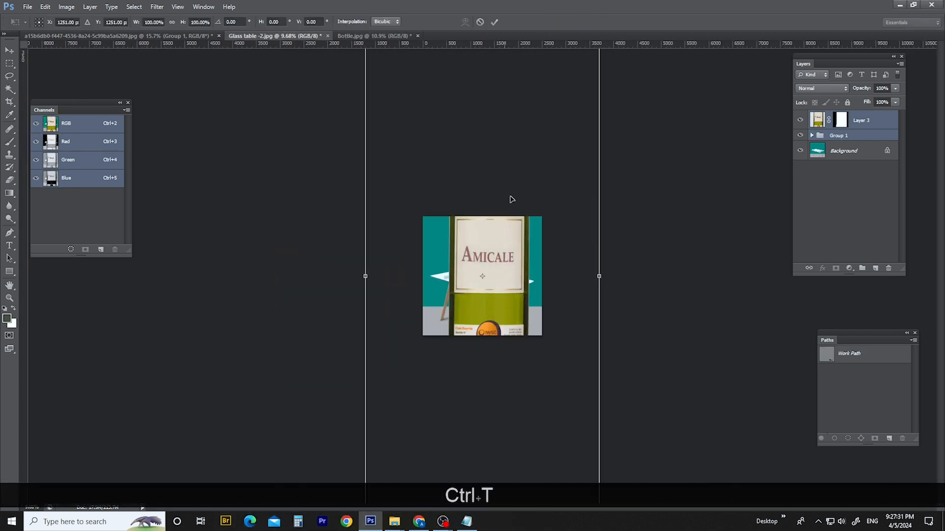
scroll(509, 201, "down", 1)
left_click_drag(569, 100, 500, 249)
scroll(500, 248, "up", 5)
left_click_drag(492, 341, 492, 302)
left_click_drag(555, 89, 544, 110)
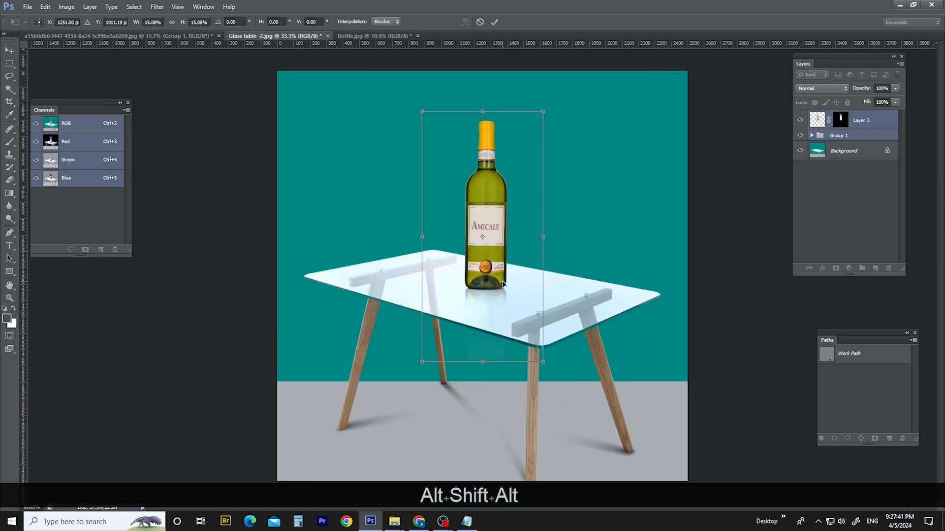
left_click_drag(505, 285, 500, 295)
key("Return")
Clear the part of the bottle's reflection that falls below the tabletop from Layer 1's mask and Layer 2 in Group 1
scroll(498, 346, "up", 3)
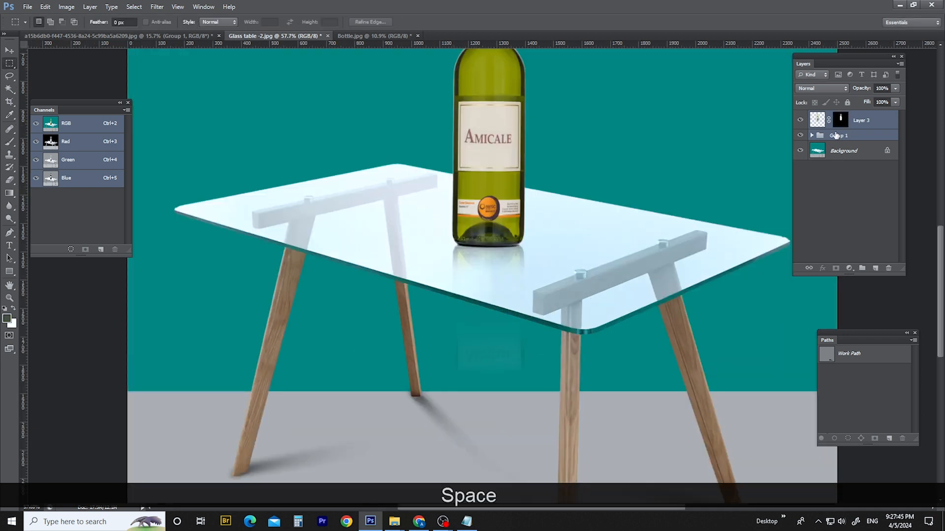
left_click(811, 135)
left_click(847, 171, "alt")
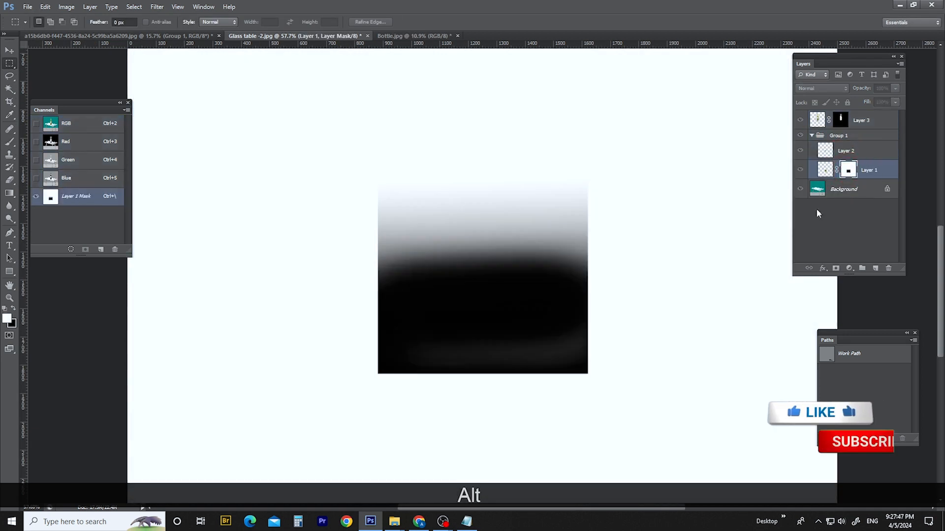
left_click(848, 171, "alt")
left_click_drag(398, 328, 647, 439)
left_click_drag(392, 308, 656, 447)
left_click(845, 149)
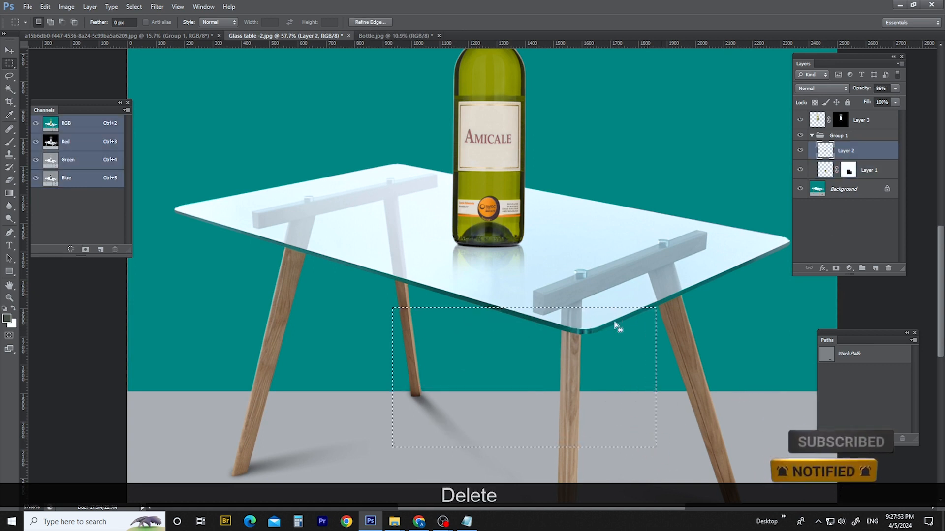
key("ctrl+d")
Move the bottle and its reflection group slightly lower on the glass tabletop and clear any active selection
key("ctrl+t")
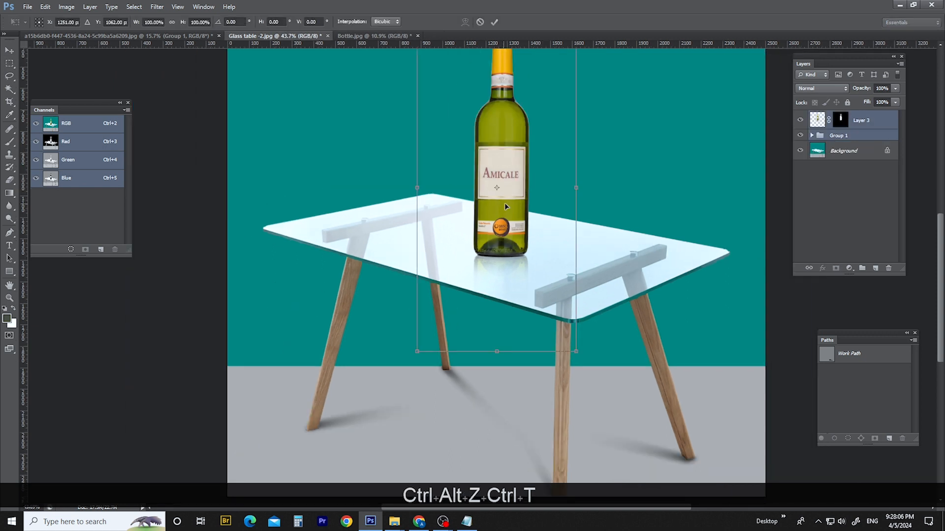
left_click_drag(504, 203, 507, 215)
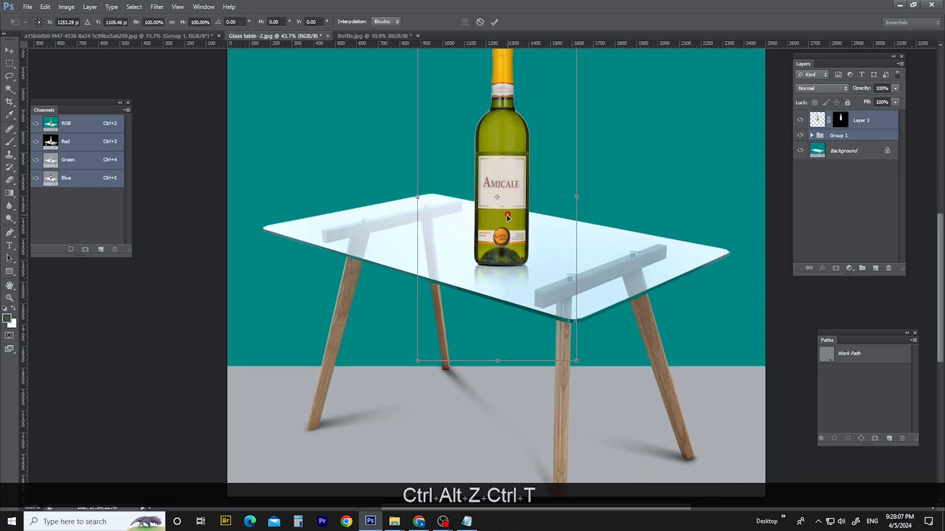
key("Return")
scroll(504, 214, "down", 2)
scroll(507, 306, "up", 1)
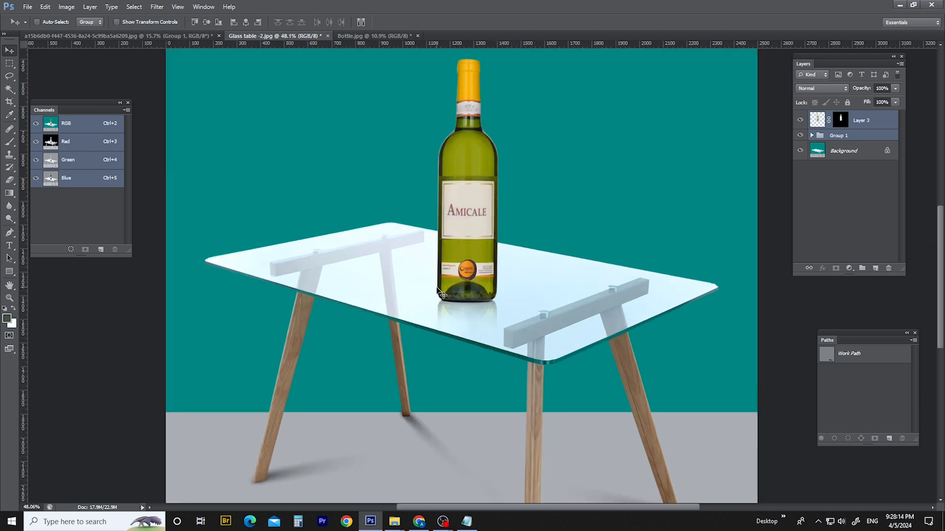
scroll(438, 308, "down", 2)
key("ctrl+d")
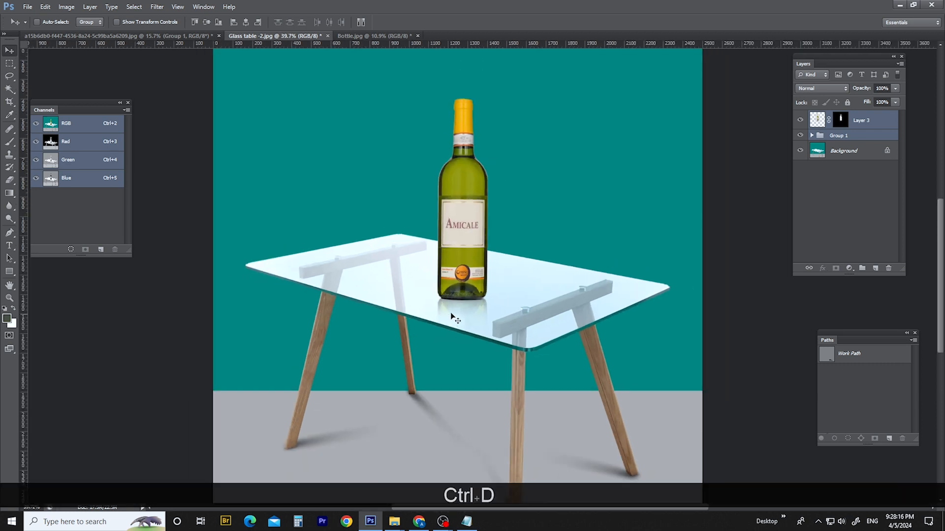
Set the opacity of Group 1, the bottle's reflection, to 66% and check it against the tabletop
scroll(449, 315, "up", 3)
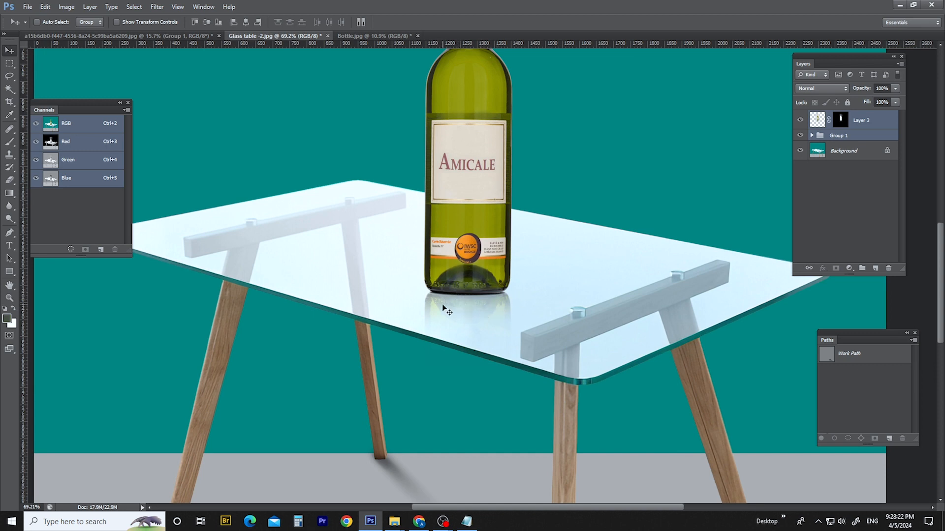
scroll(441, 313, "down", 2)
left_click(838, 136)
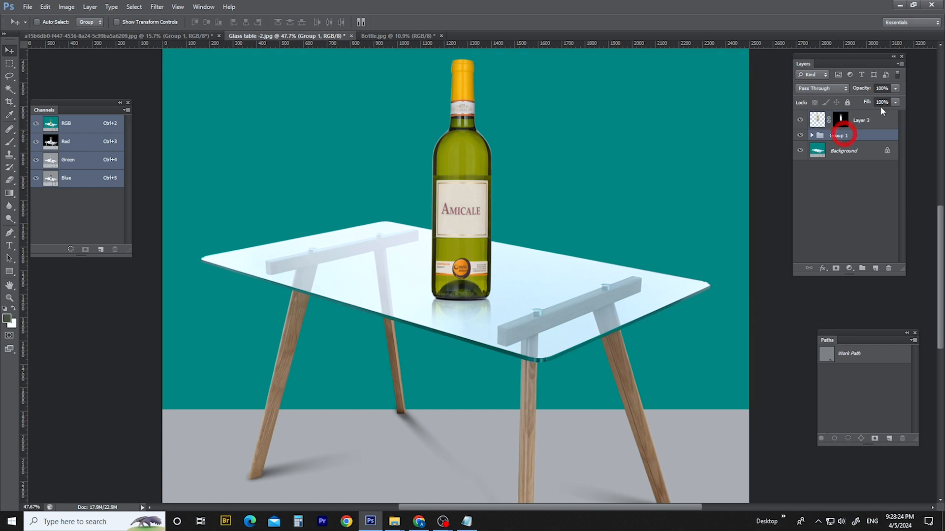
key("ctrl+space")
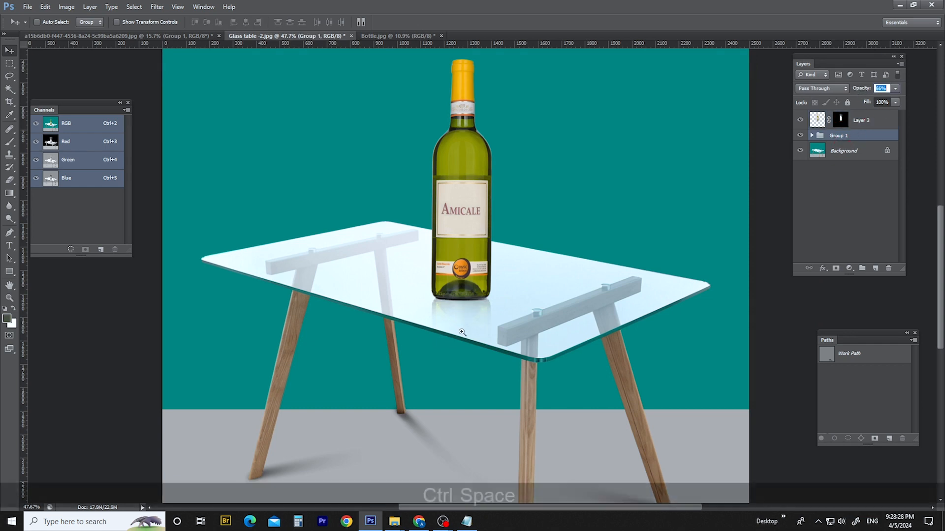
left_click_drag(462, 332, 426, 276)
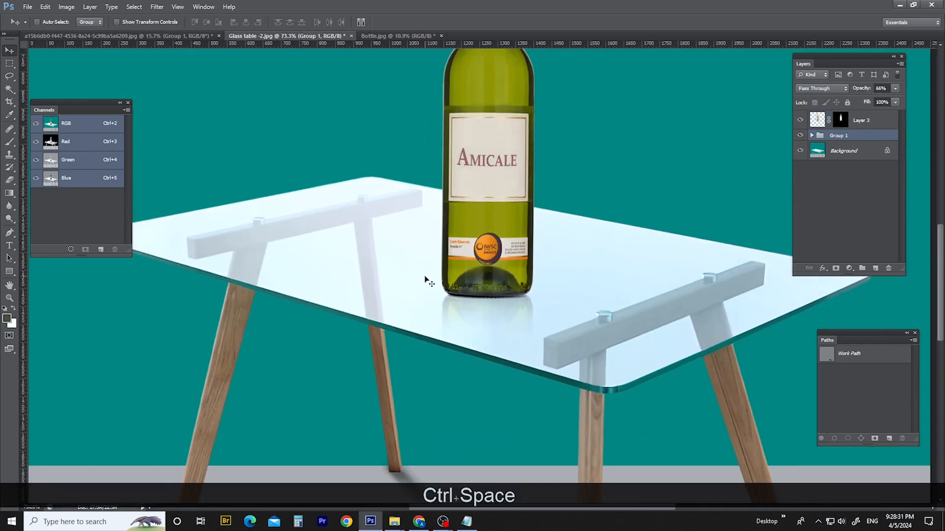
scroll(438, 275, "down", 2)
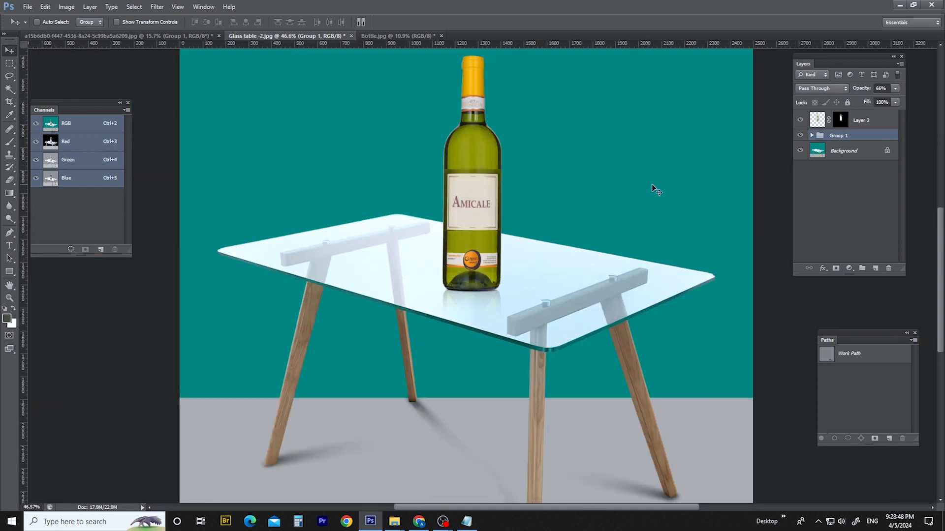
Group Layer 3 and Group 1 together and hide the resulting bottle group
left_click(861, 121)
key("ctrl+g")
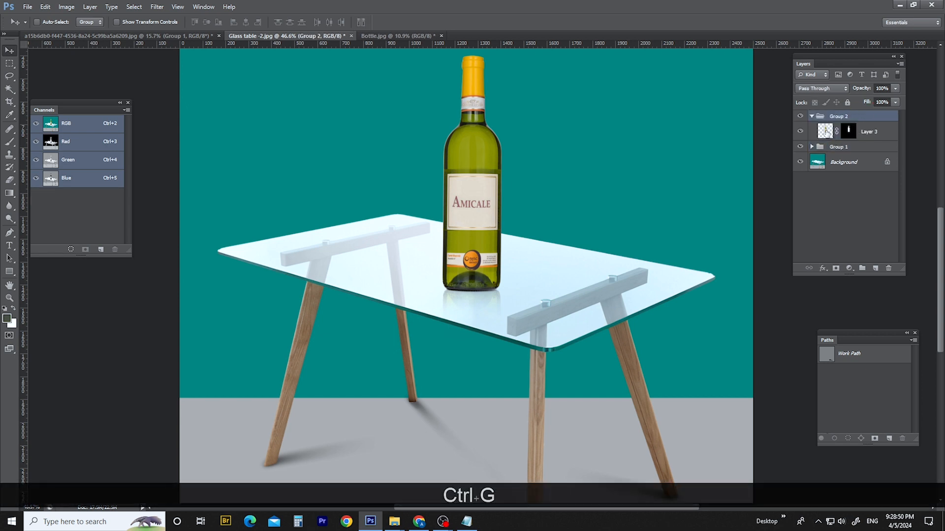
key("ctrl+alt+z")
left_click(845, 131, "ctrl")
key("ctrl+g")
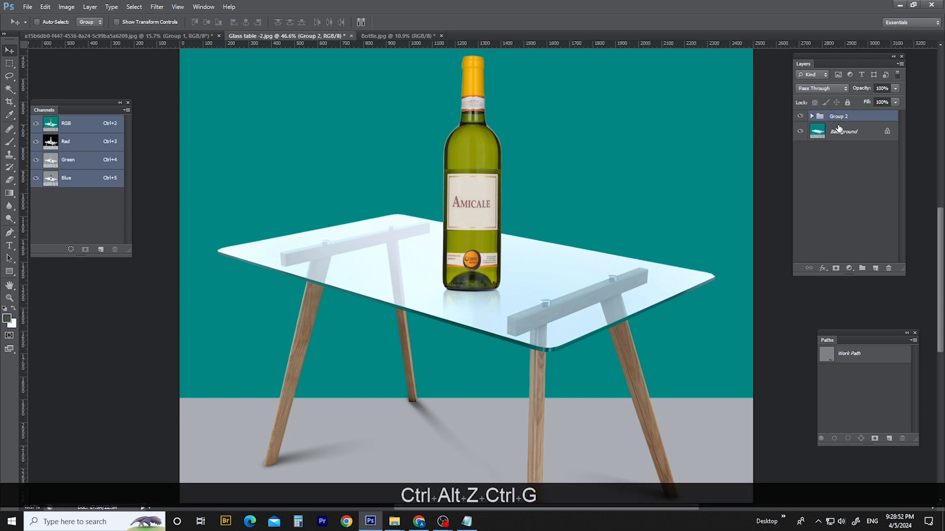
left_click(801, 117)
Copy Layer 1 and the unhidden Group 1 from the French press document into Glass table -2.jpg and consolidate the document windows
left_click_drag(128, 36, 196, 338)
left_click(843, 131)
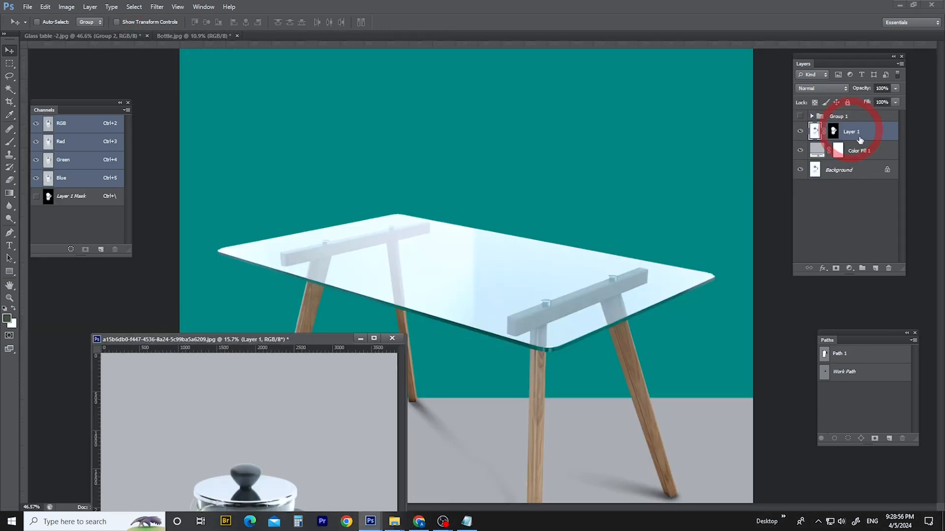
left_click(837, 119)
left_click(800, 116)
left_click(848, 130, "ctrl")
left_click_drag(857, 132, 527, 127)
right_click(539, 33)
left_click(566, 39)
Scale the French press layer and its group to about 31% and stand the press on the glass tabletop
key("ctrl+t")
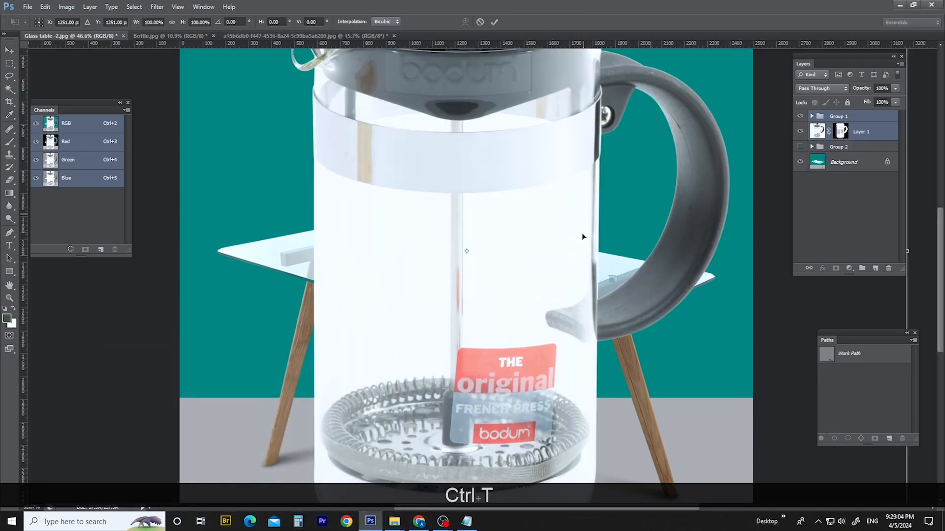
scroll(581, 241, "down", 5)
left_click_drag(591, 110, 520, 220)
scroll(503, 314, "up", 3)
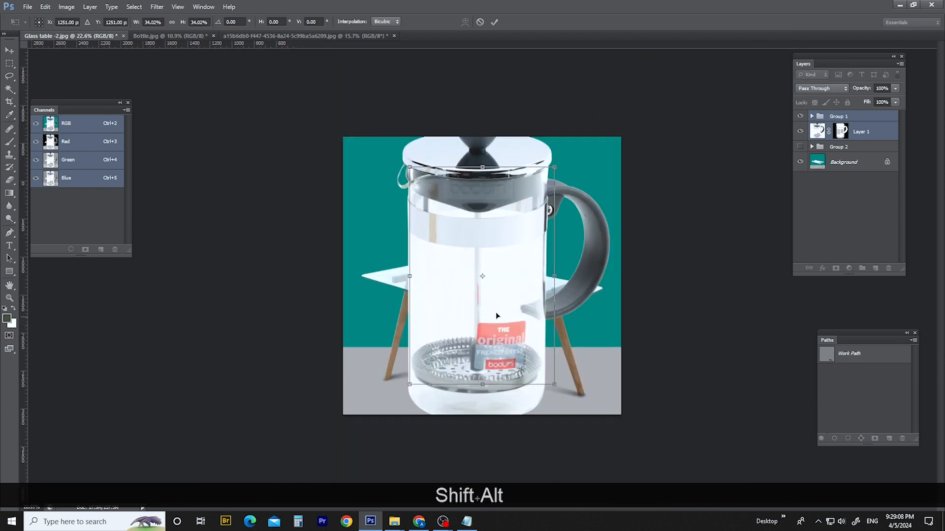
left_click_drag(554, 144, 562, 149)
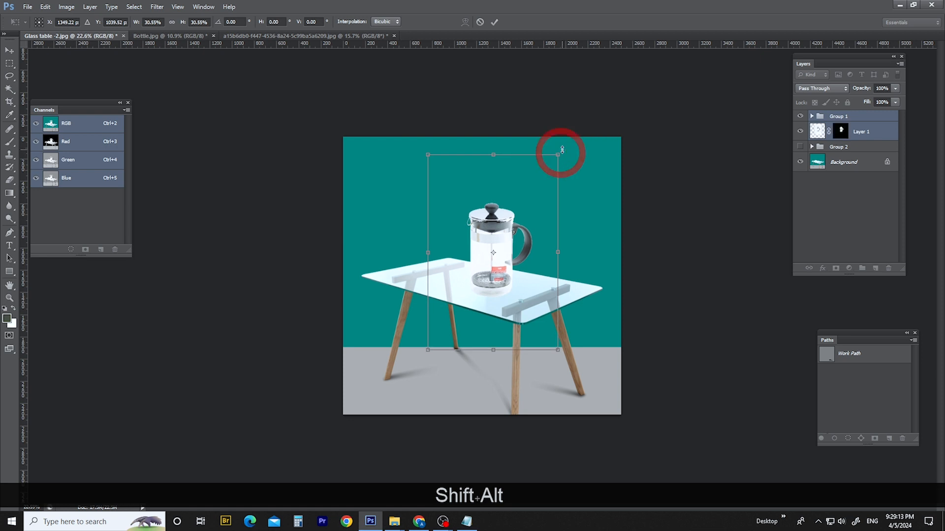
key("shift+alt+Return")
scroll(838, 144, "up", 1)
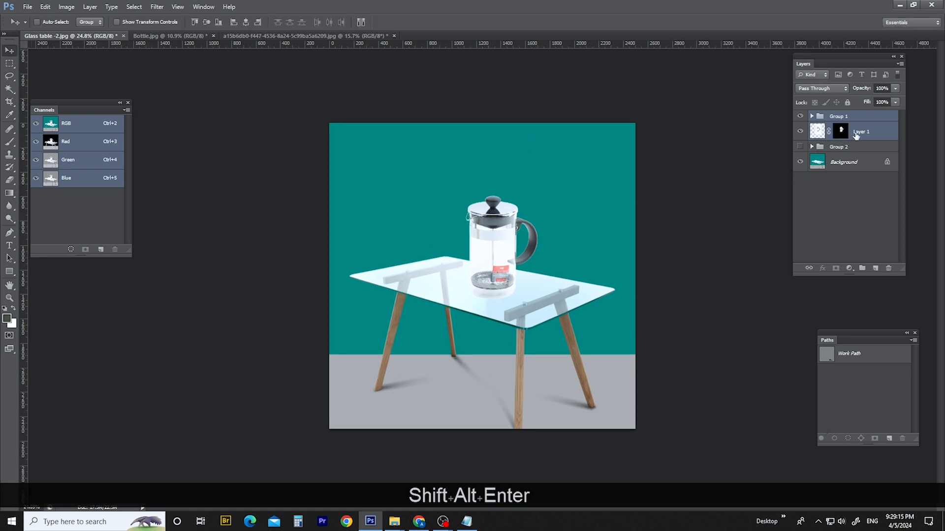
Toggle Group 1's visibility to compare the French press's glass with and without it against the teal wall
left_click(855, 134)
left_click(800, 116)
left_click_drag(530, 240, 538, 292)
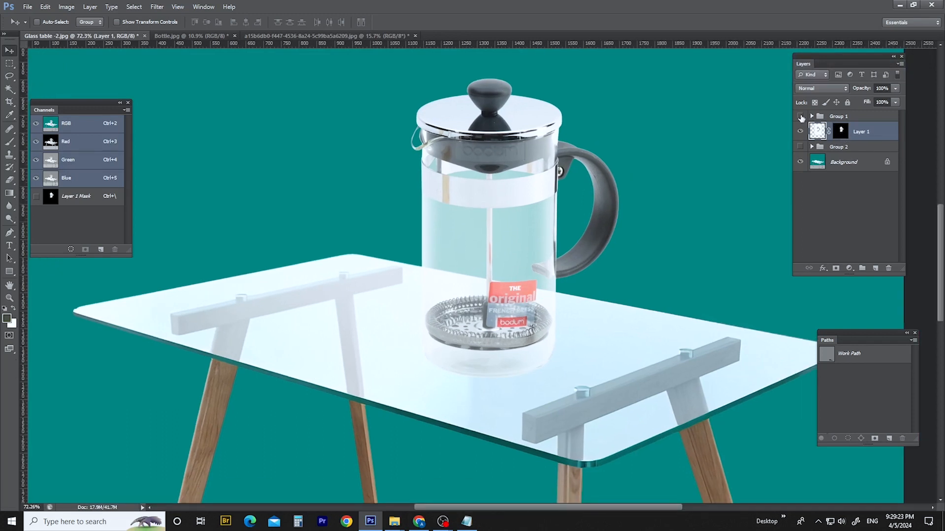
left_click(800, 116)
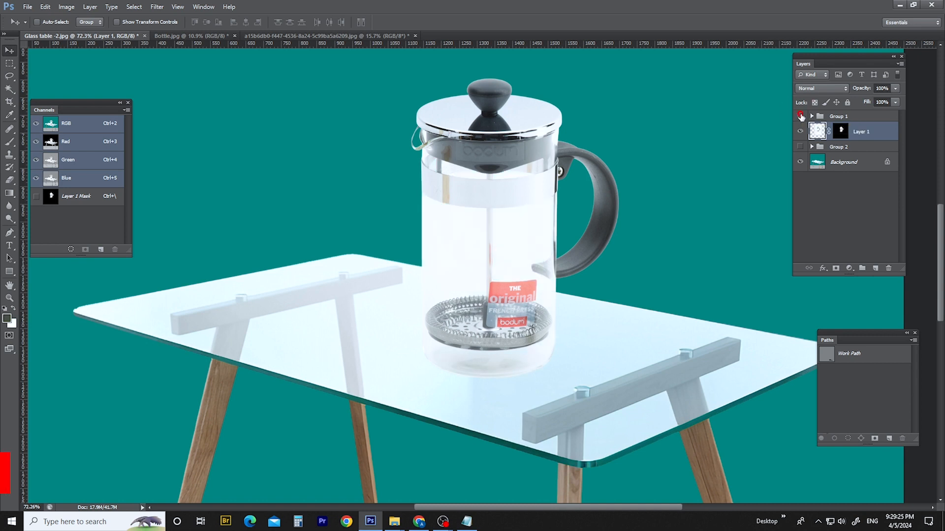
left_click(800, 117)
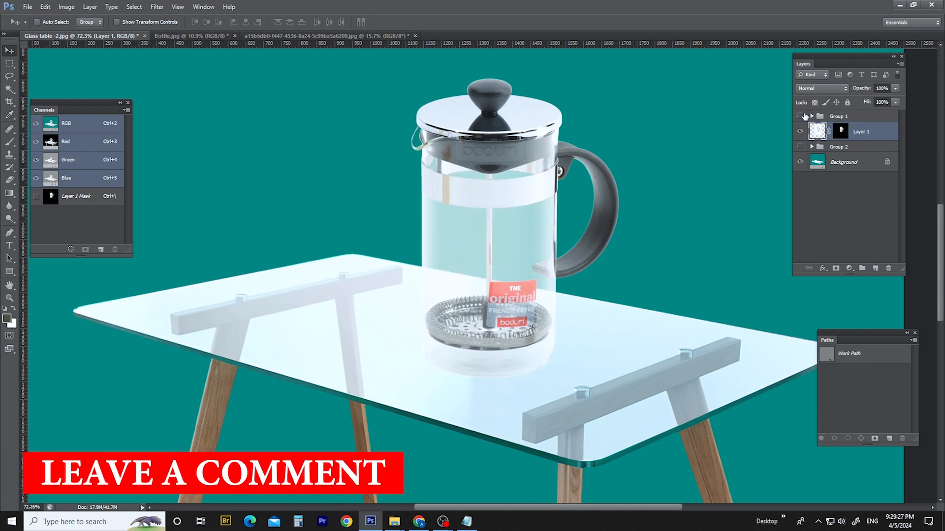
left_click(801, 117)
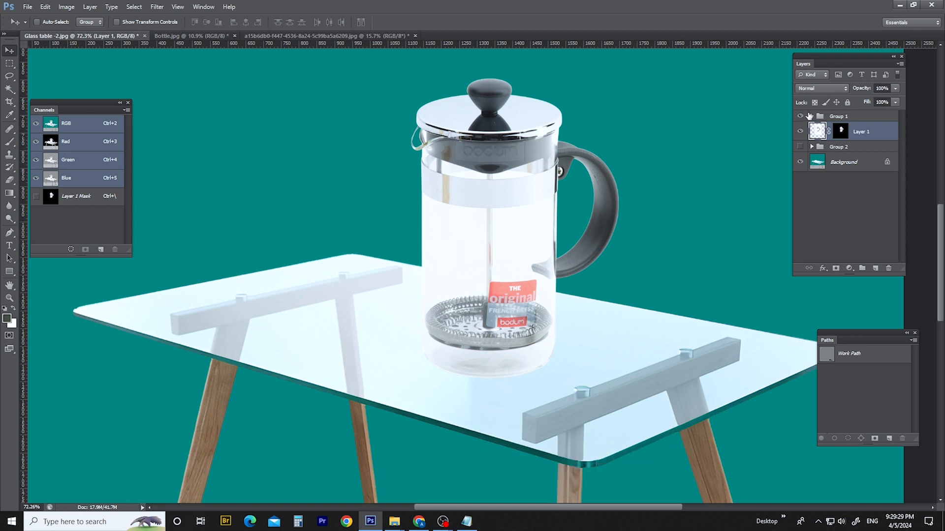
left_click(801, 117)
left_click(831, 116)
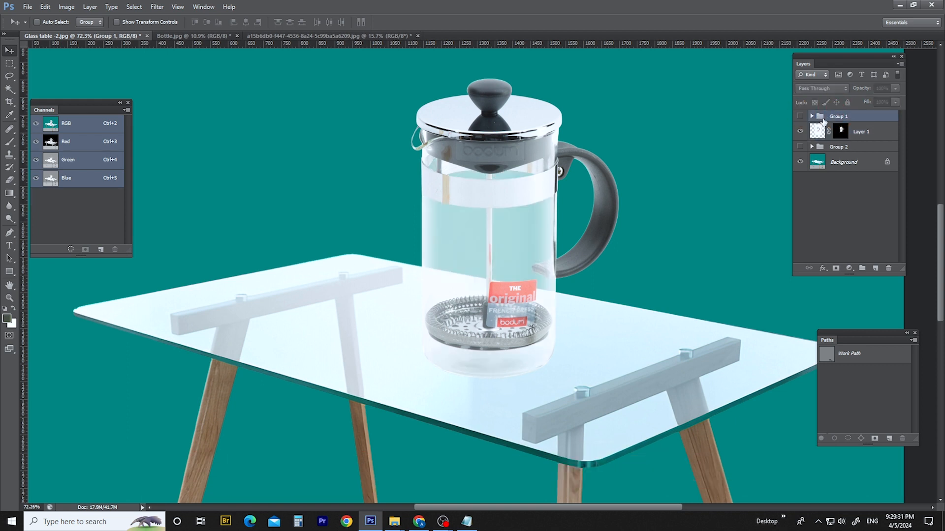
mouse_move(527, 254)
left_mouse_down()
mouse_move(546, 274)
mouse_move(526, 248)
mouse_move(545, 241)
mouse_move(533, 242)
left_mouse_up()
key("l")
left_click_drag(664, 146, 671, 313)
scroll(525, 129, "down", 3)
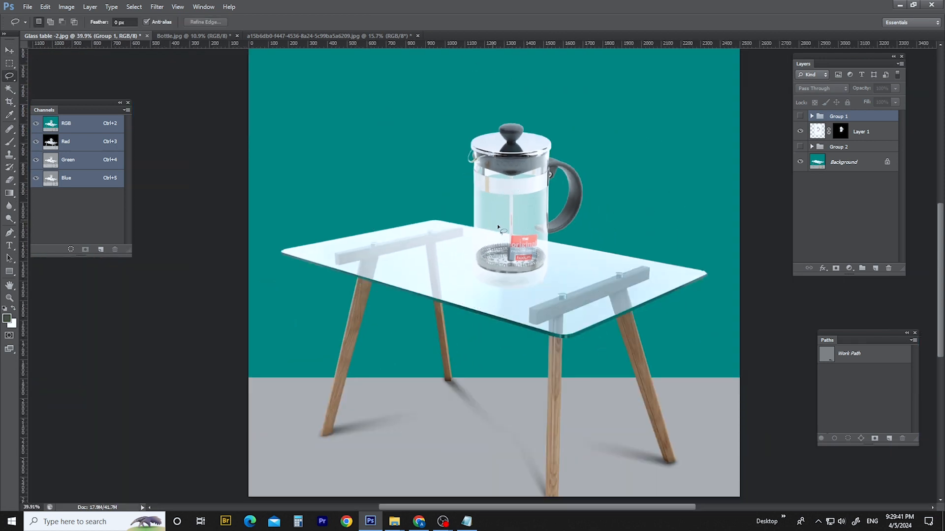
scroll(497, 224, "up", 3)
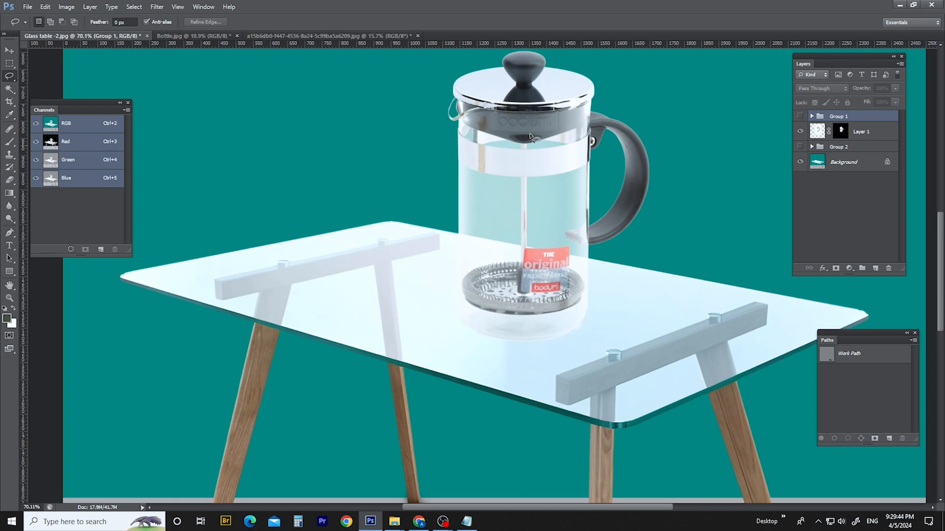
mouse_move(688, 69)
left_mouse_down()
mouse_move(379, 305)
mouse_move(349, 162)
left_mouse_up()
key("ctrl+d")
Show and hide Group 1 once more, checking the French press's transparency both close up and in the whole scene
left_click(800, 114)
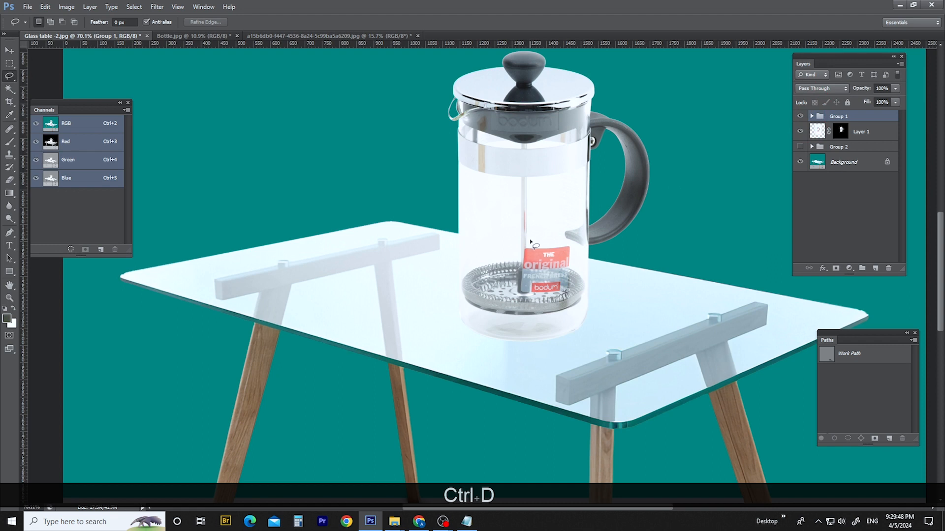
scroll(529, 239, "down", 3)
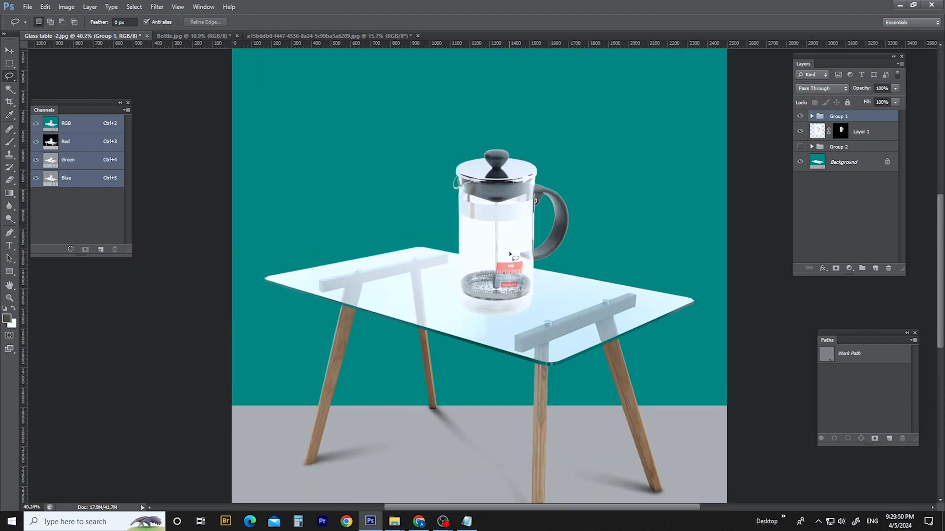
scroll(490, 118, "up", 1)
left_click_drag(547, 138, 540, 131)
key("ctrl+d")
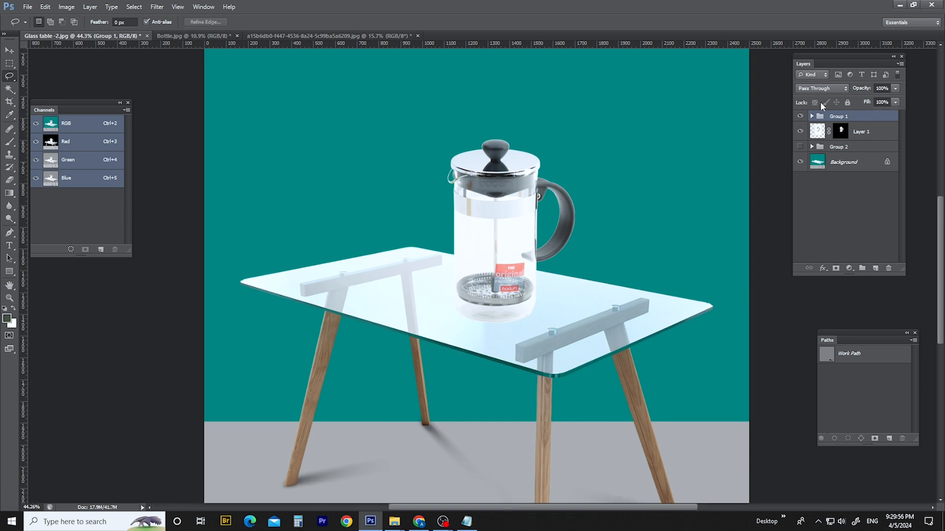
left_click(800, 116)
scroll(523, 217, "up", 7)
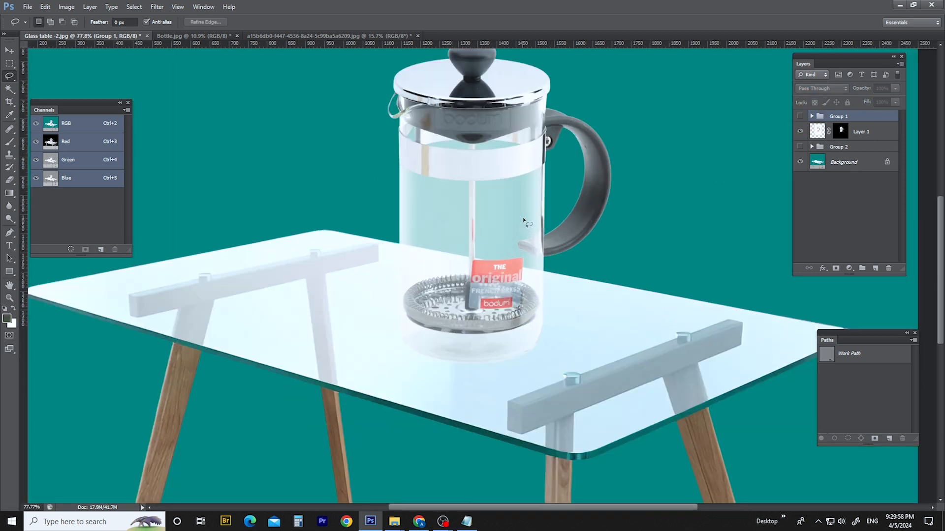
scroll(523, 216, "down", 7)
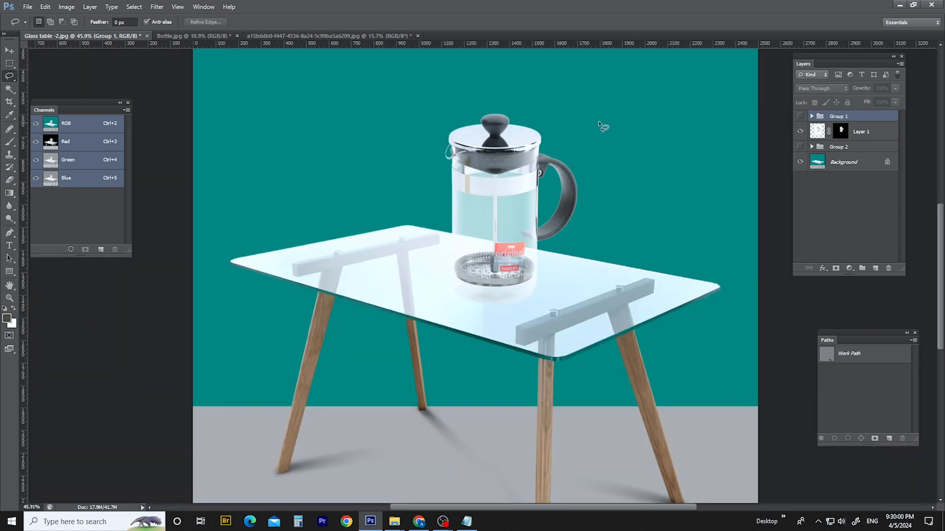
Lasso a loose selection around the French press and most of the glass tabletop
left_click_drag(619, 132, 619, 132)
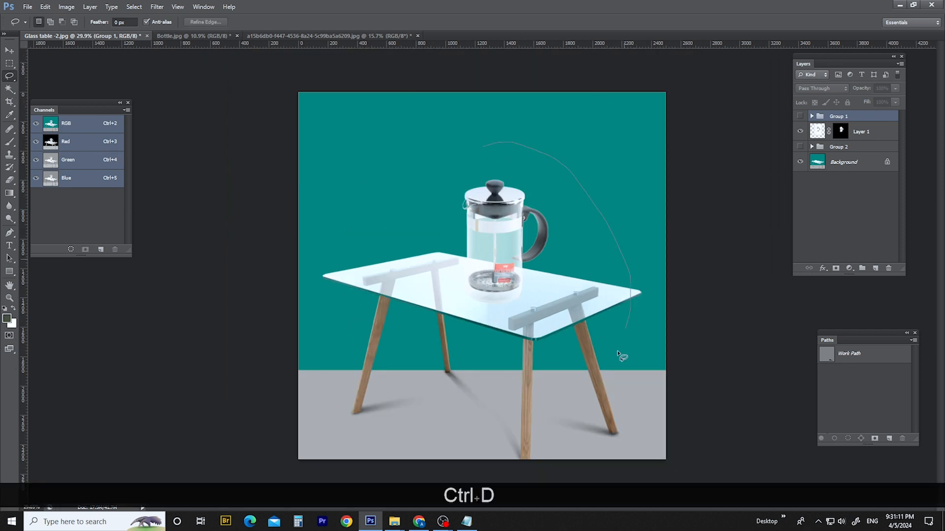
left_click_drag(621, 341, 388, 278)
left_click_drag(459, 134, 498, 147)
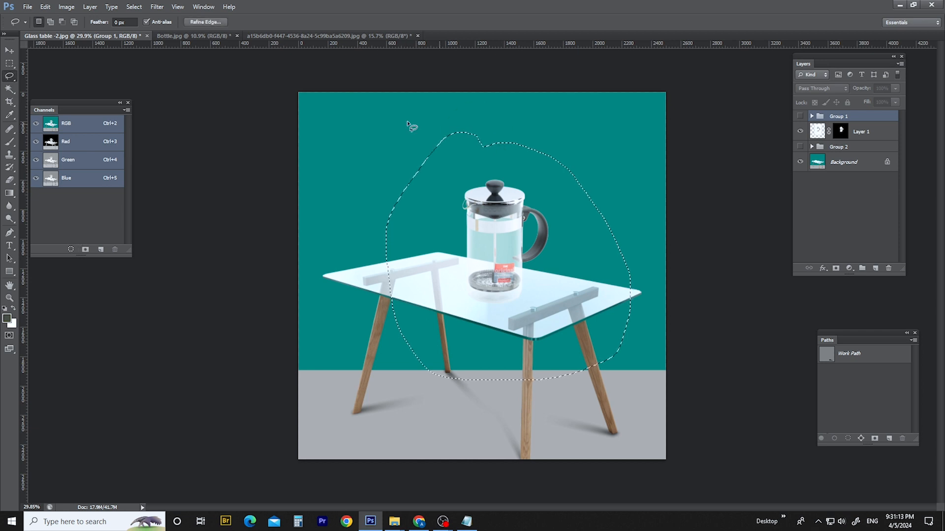
Review the original French press document and Bottle.jpg with its full reflection in view
left_click(272, 36)
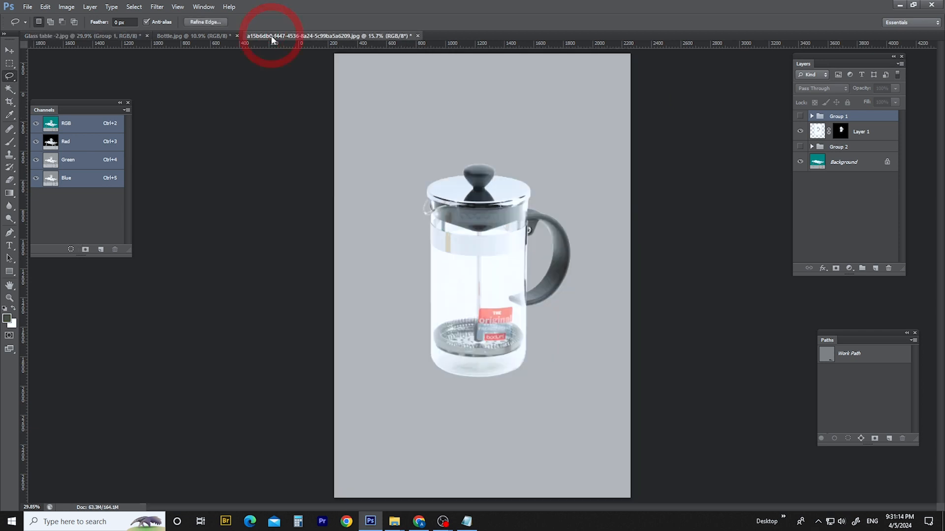
left_click(210, 36)
scroll(559, 254, "down", 3)
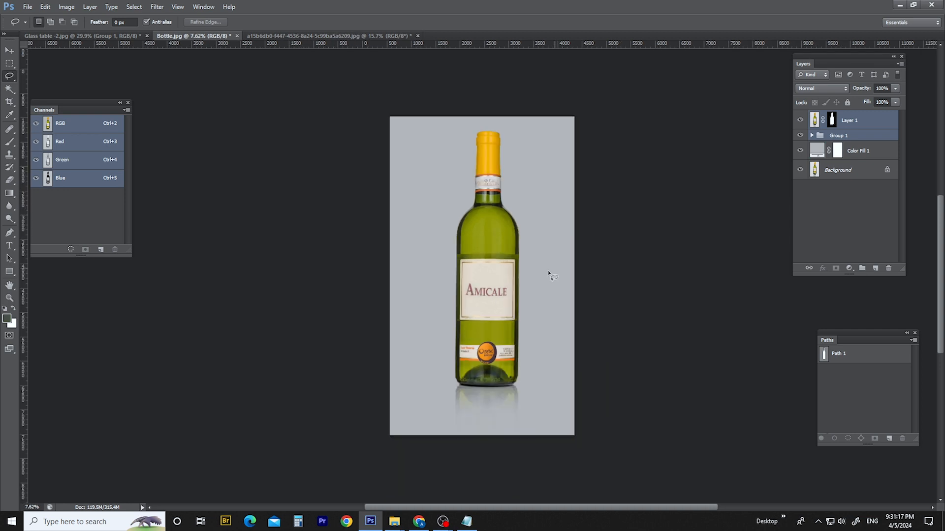